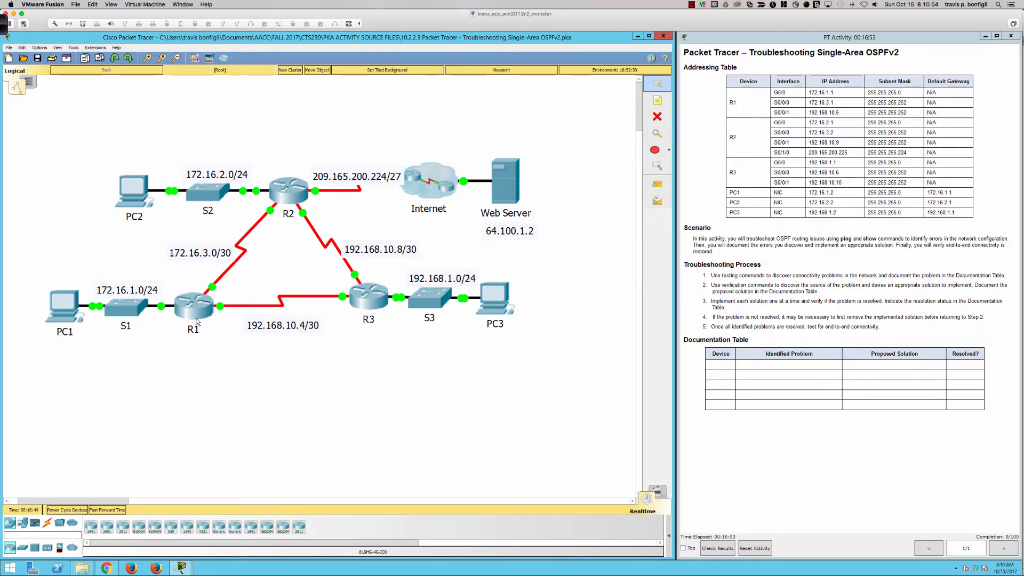
- Ping the web server at 64.100.1.2 from PC1's command prompt
{"action": "left_click", "coordinate": [67, 311]}
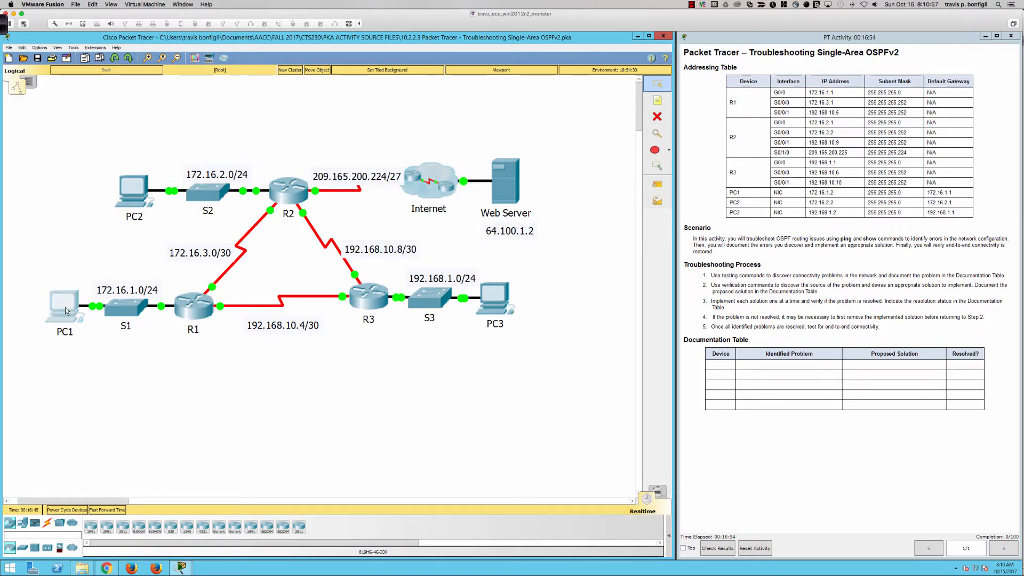
{"action": "left_click_drag", "start_coordinate": [447, 151], "coordinate": [679, 242]}
{"action": "left_click", "coordinate": [643, 256]}
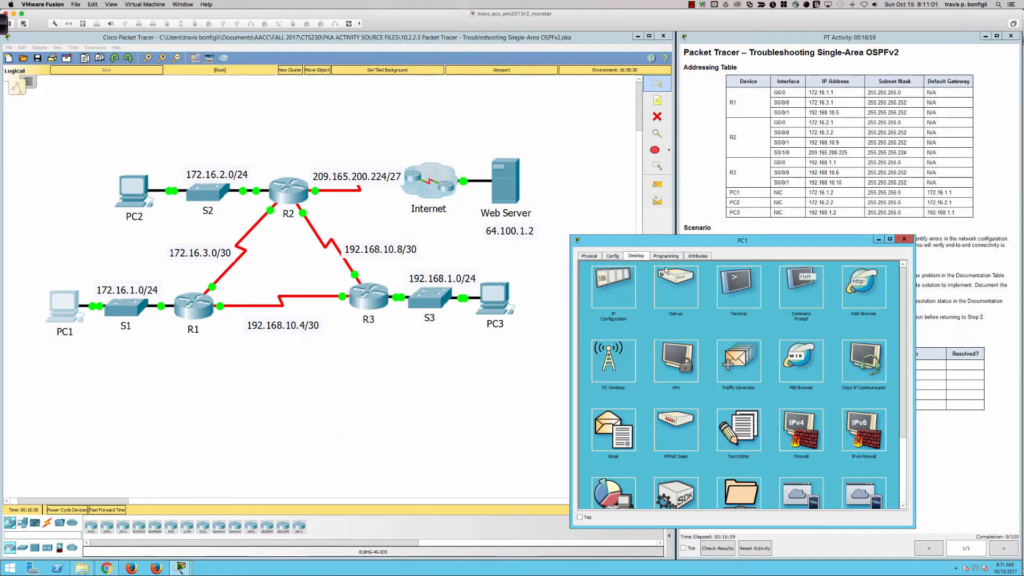
{"action": "left_click", "coordinate": [801, 287]}
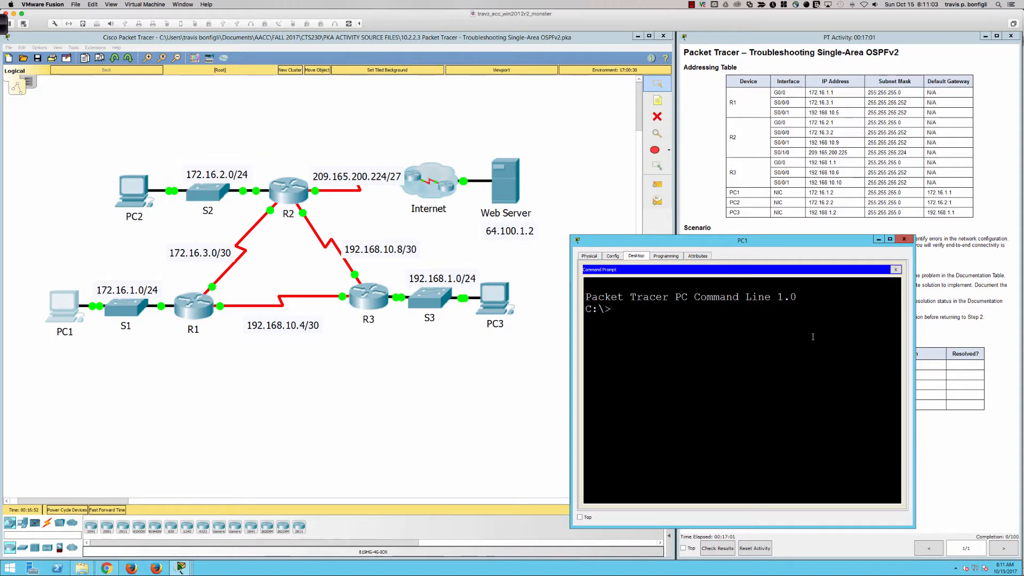
{"action": "type", "text": "ping 64.100.1."}
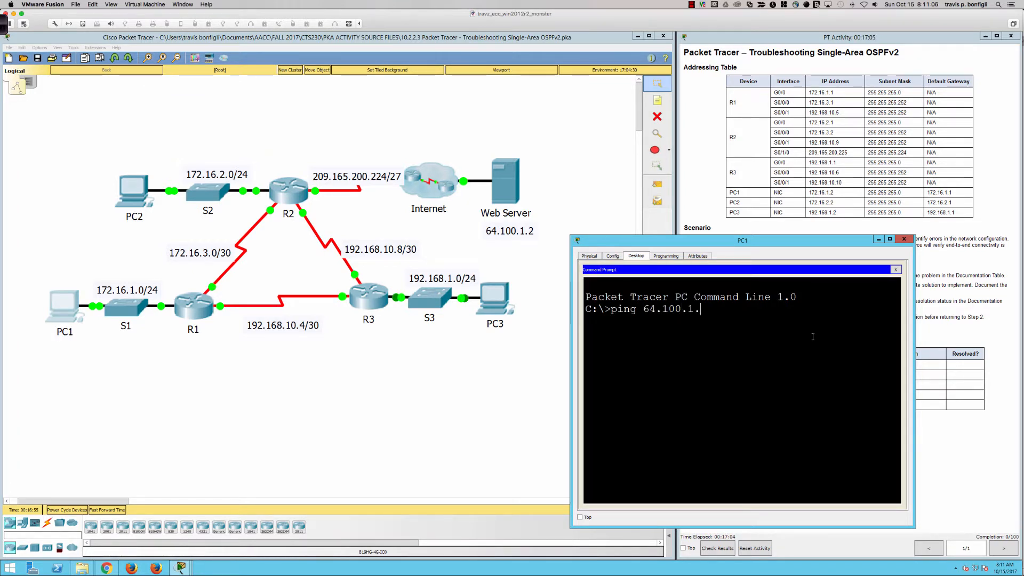
{"action": "type", "text": "2"}
{"action": "key", "text": "Return"}
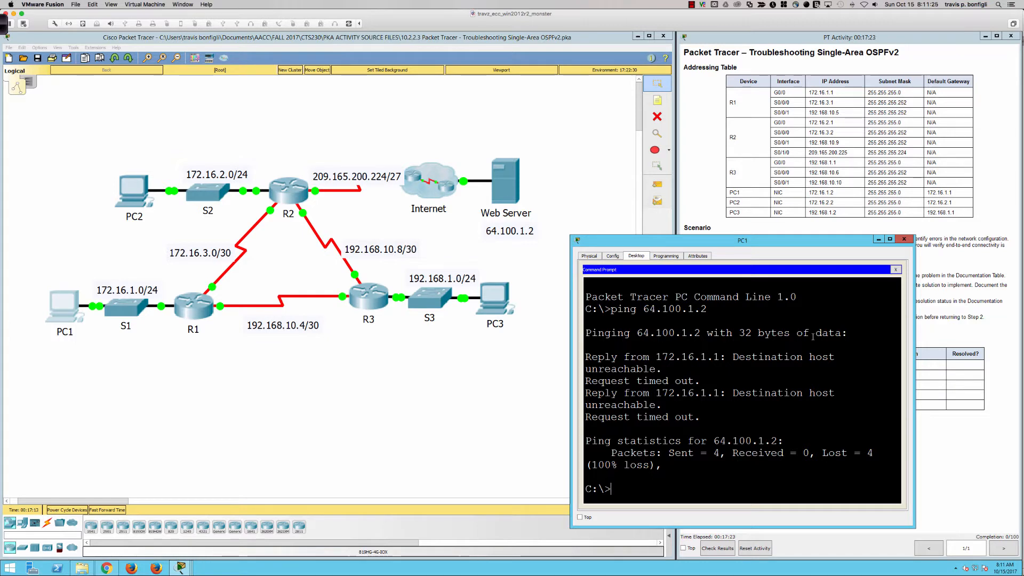
- Trace the route from PC1 to 64.100.1.2 with tracert, interrupt the trace and close PC1's window
{"action": "type", "text": "tracert "}
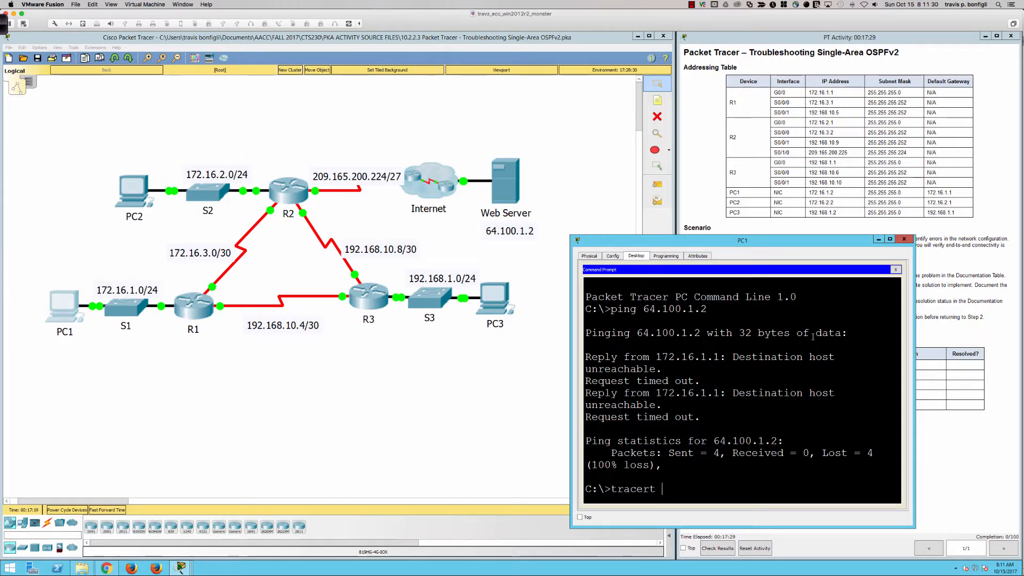
{"action": "type", "text": "64.100.1"}
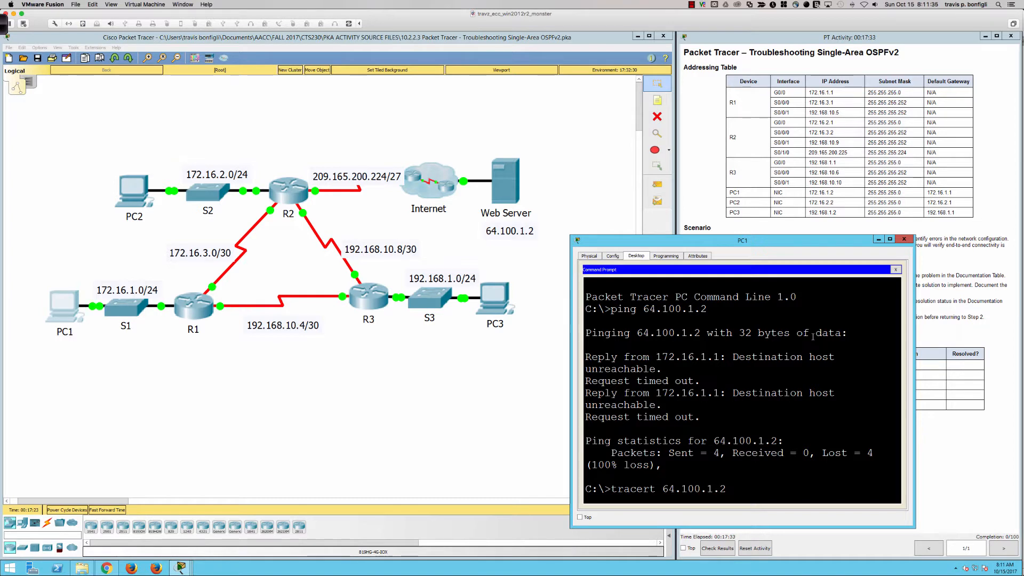
{"action": "type", "text": ".2"}
{"action": "key", "text": "Return"}
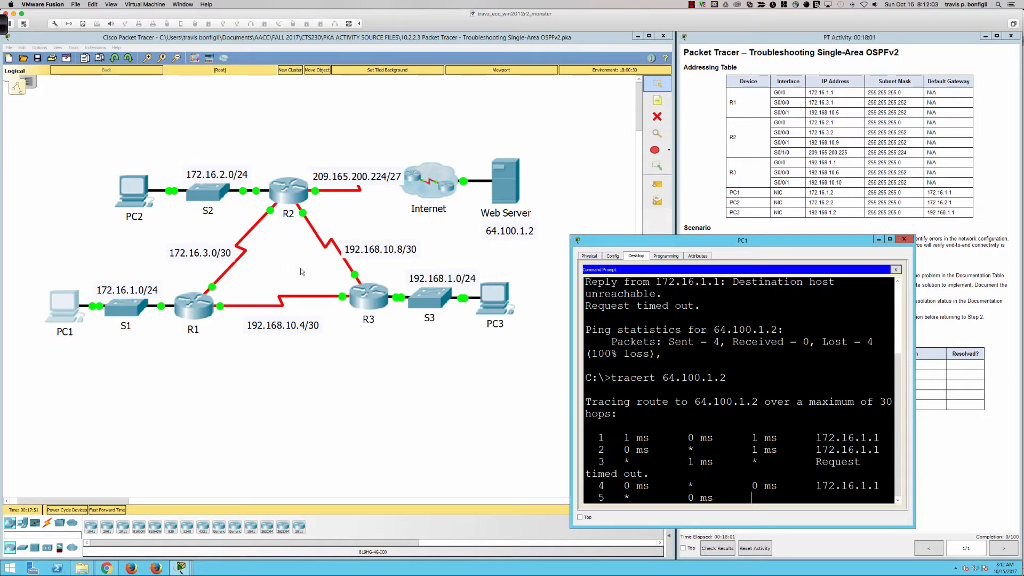
{"action": "left_click", "coordinate": [818, 333]}
{"action": "key", "text": "ctrl+c"}
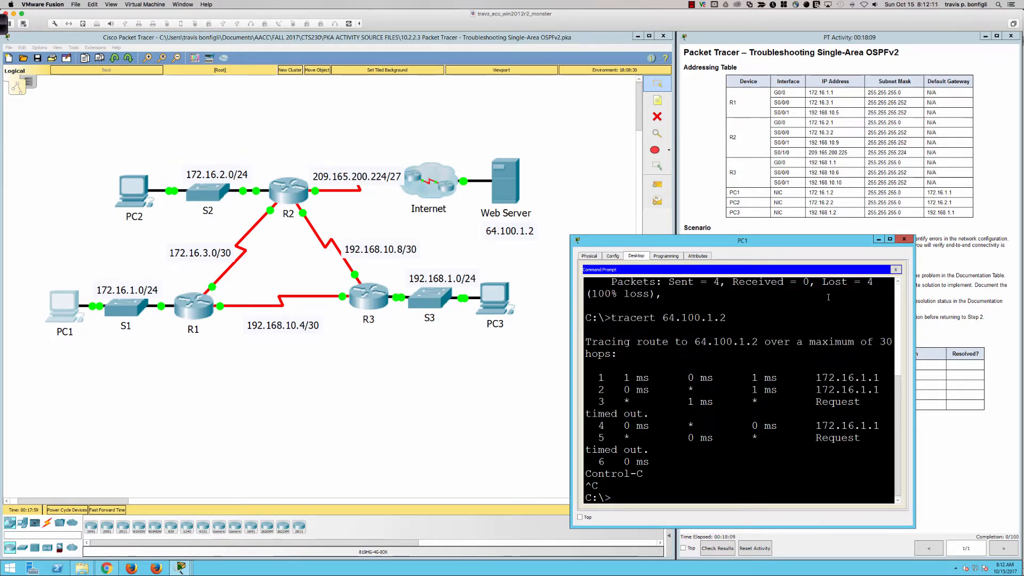
{"action": "left_click", "coordinate": [905, 239]}
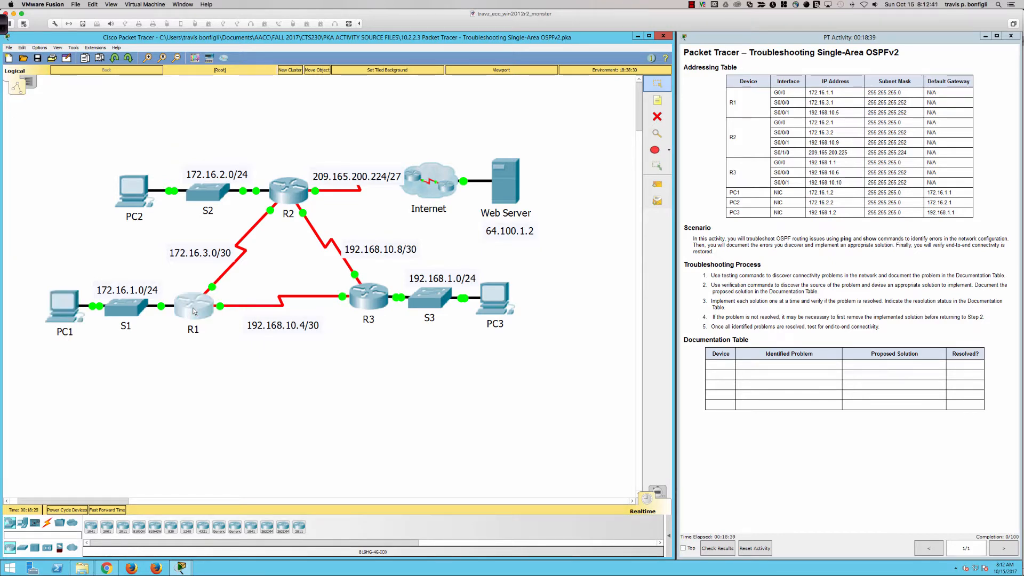
- Open router R1's command-line interface and enlarge its window
{"action": "left_click", "coordinate": [194, 312]}
{"action": "left_click", "coordinate": [463, 195]}
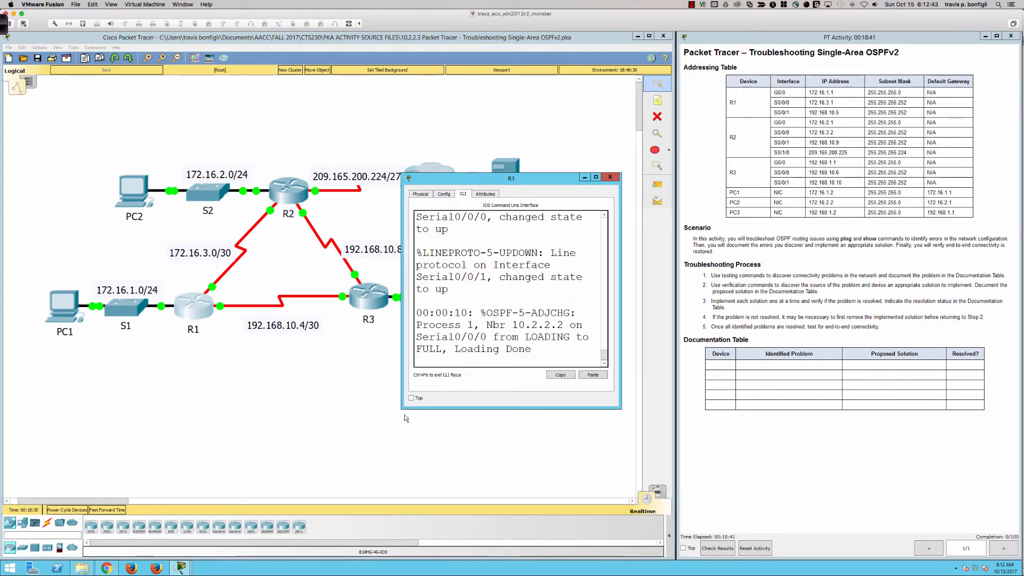
{"action": "left_click_drag", "start_coordinate": [401, 408], "coordinate": [141, 539]}
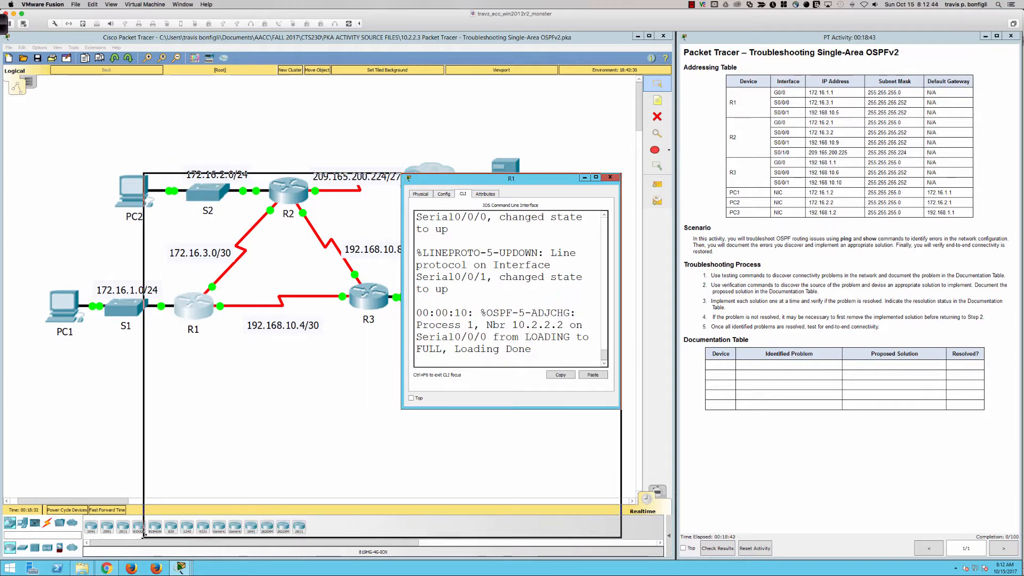
{"action": "left_click_drag", "start_coordinate": [492, 178], "coordinate": [574, 193]}
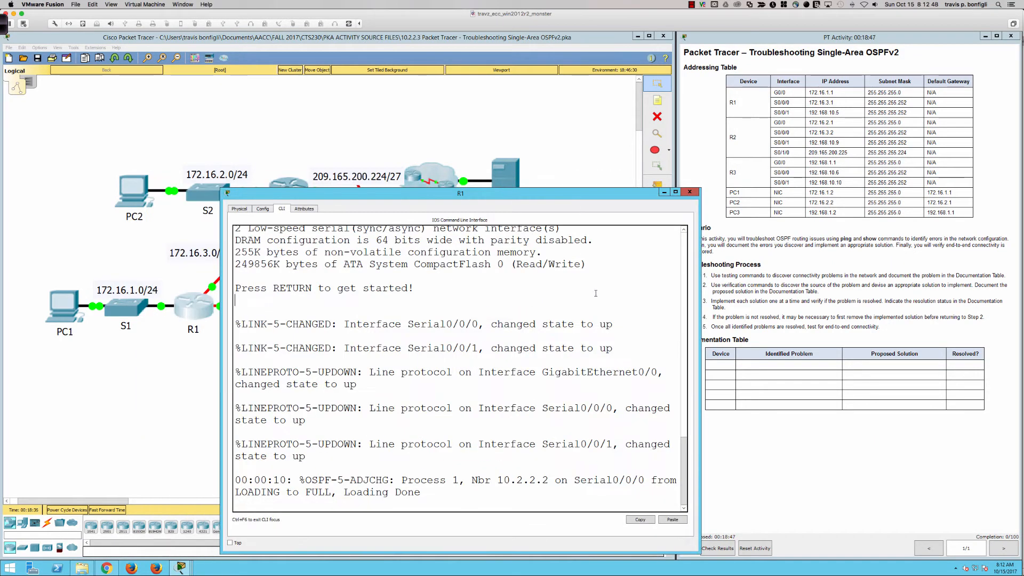
- Enter privileged EXEC mode on R1 and widen its console window
{"action": "key", "text": "Return"}
{"action": "key", "text": "Return"}
{"action": "key", "text": "Return"}
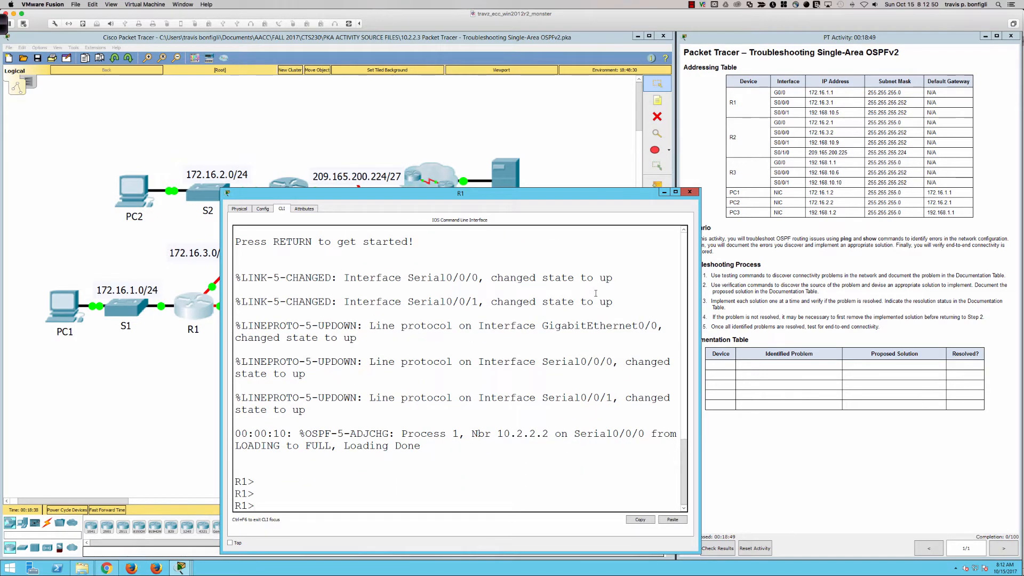
{"action": "type", "text": "en"}
{"action": "key", "text": "Return"}
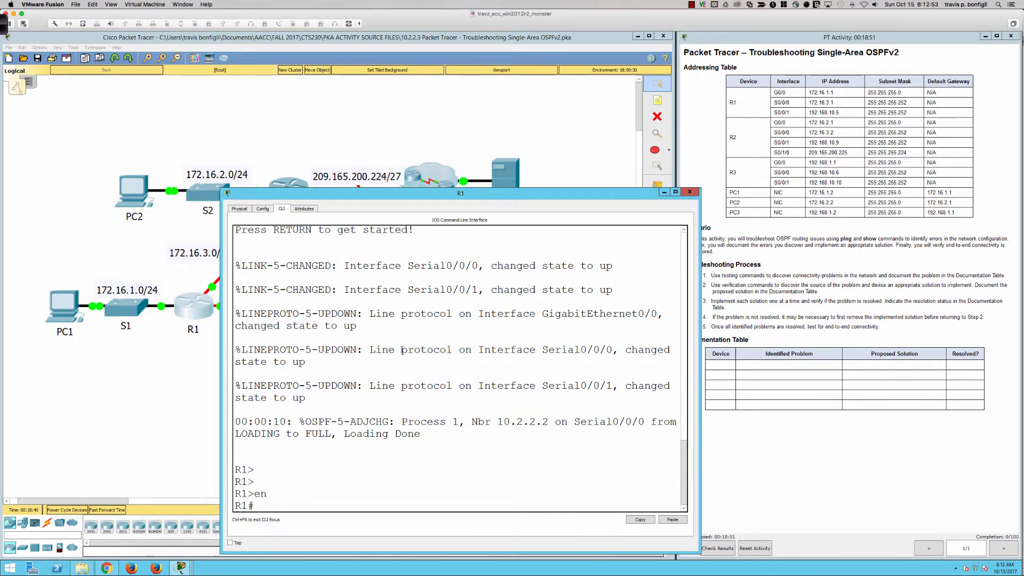
{"action": "left_click_drag", "start_coordinate": [220, 355], "coordinate": [78, 353]}
{"action": "left_click", "coordinate": [657, 442]}
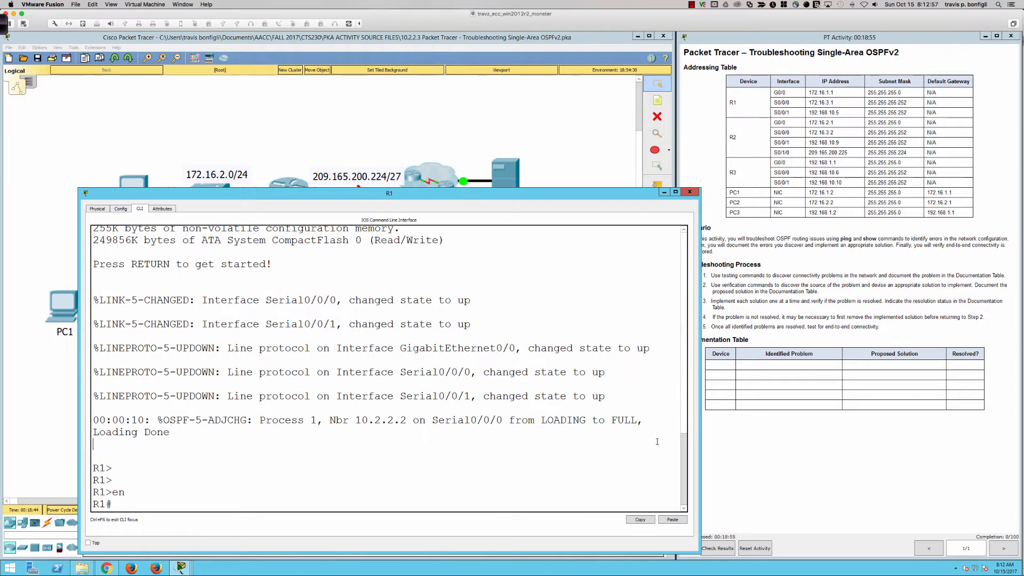
{"action": "key", "text": "Return"}
{"action": "key", "text": "Return"}
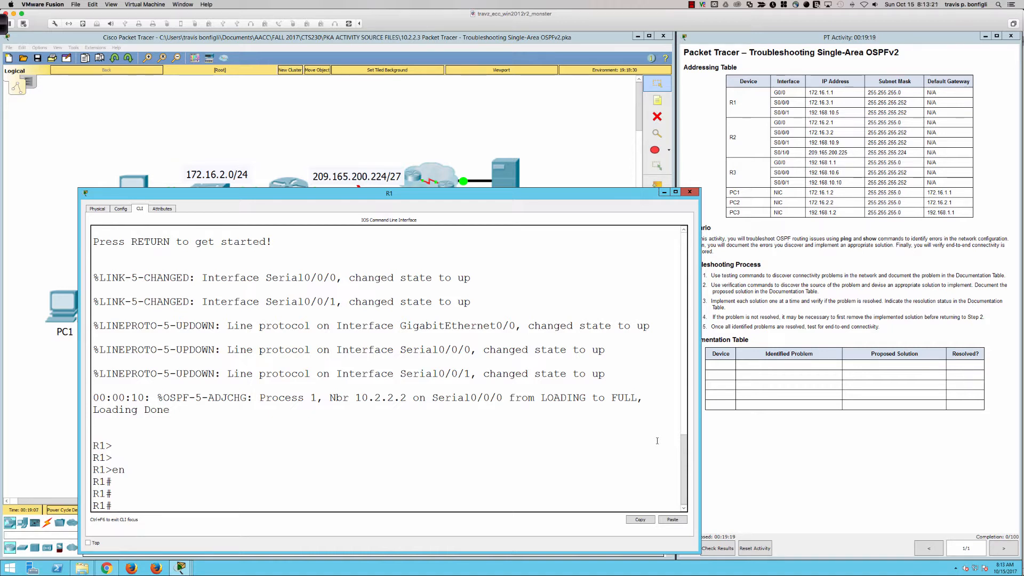
- List R1's OSPF neighbors with "sh ip ospf neigh" and move the console aside to compare them with the topology
{"action": "type", "text": "sh ip ops"}
{"action": "key", "text": "BackSpace"}
{"action": "key", "text": "BackSpace"}
{"action": "key", "text": "BackSpace"}
{"action": "key", "text": "BackSpace"}
{"action": "key", "text": "BackSpace"}
{"action": "type", "text": "spf neigh"}
{"action": "key", "text": "Return"}
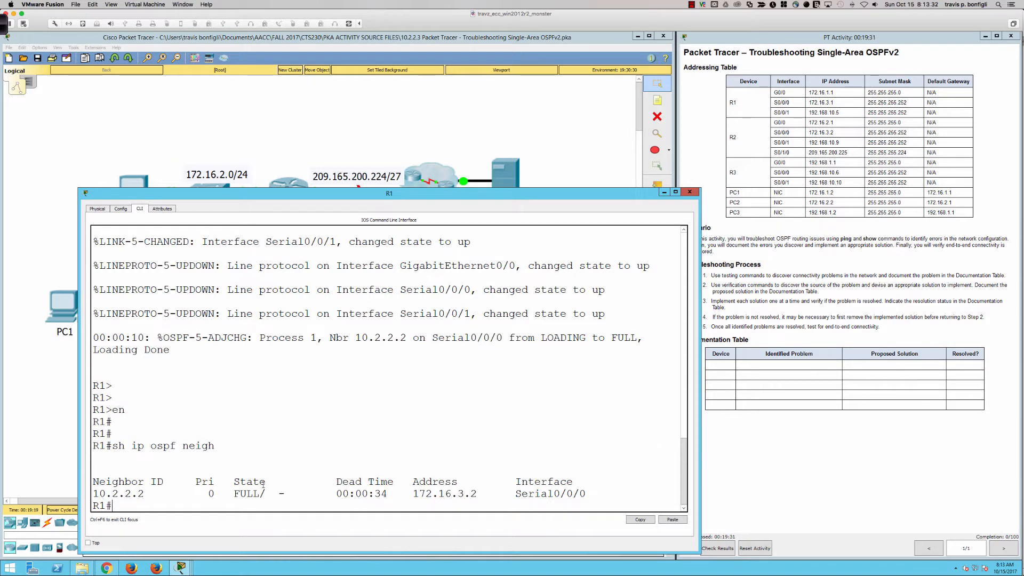
{"action": "left_click_drag", "start_coordinate": [143, 493], "coordinate": [93, 493]}
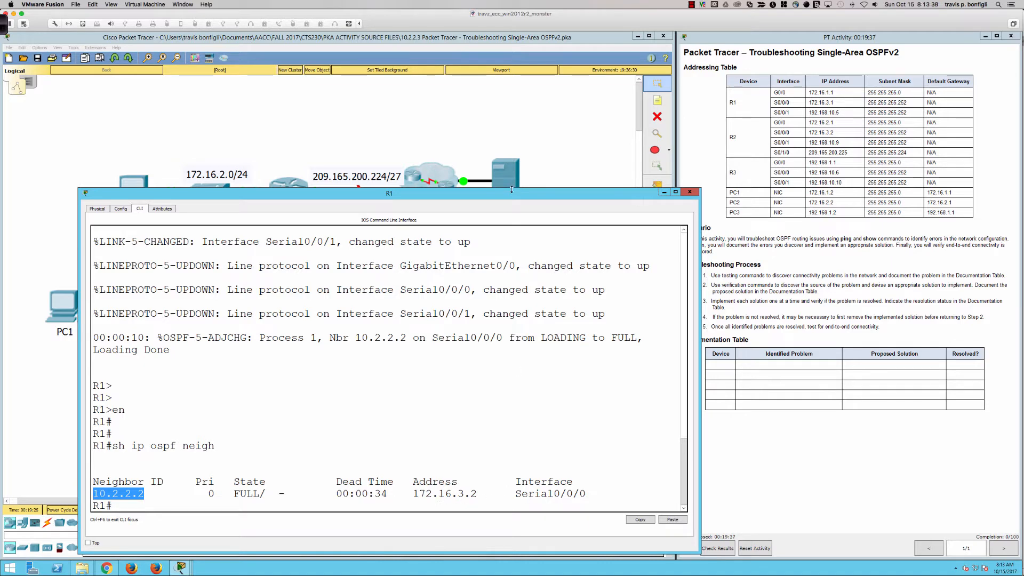
{"action": "left_click_drag", "start_coordinate": [514, 192], "coordinate": [832, 197]}
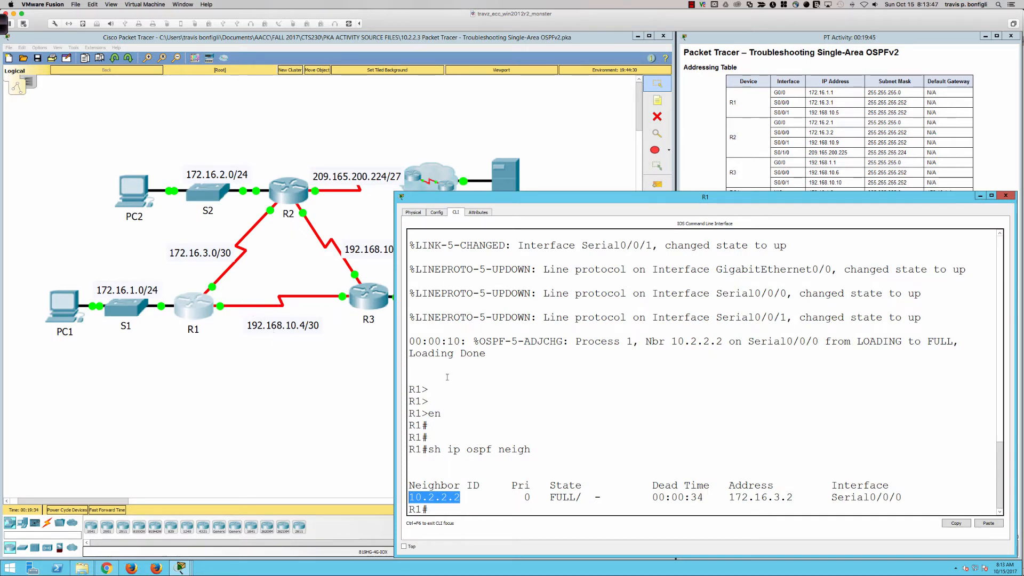
- Display R1's running configuration and page through to its serial interface addresses
{"action": "left_click", "coordinate": [626, 418]}
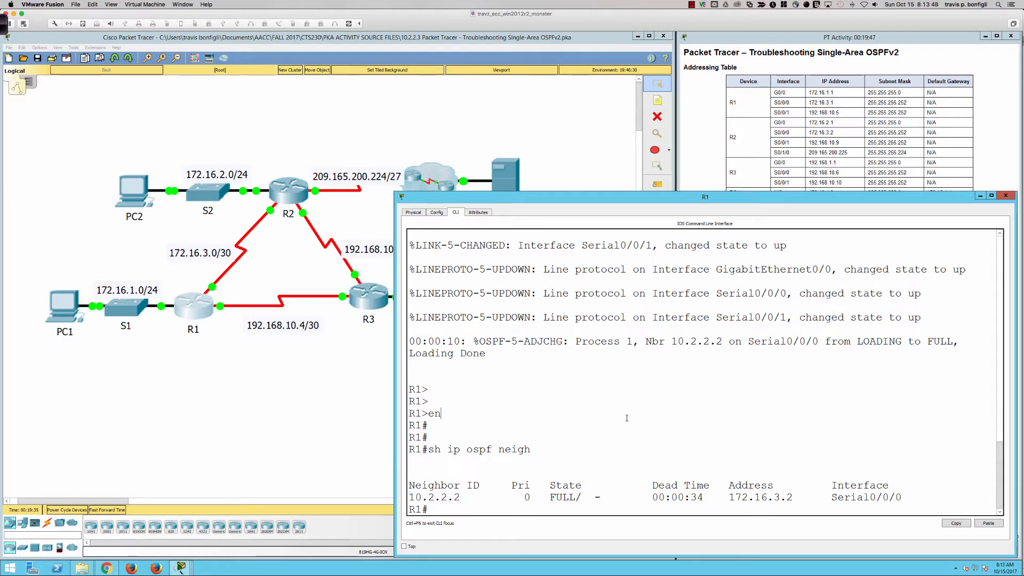
{"action": "type", "text": "sh run"}
{"action": "key", "text": "Return"}
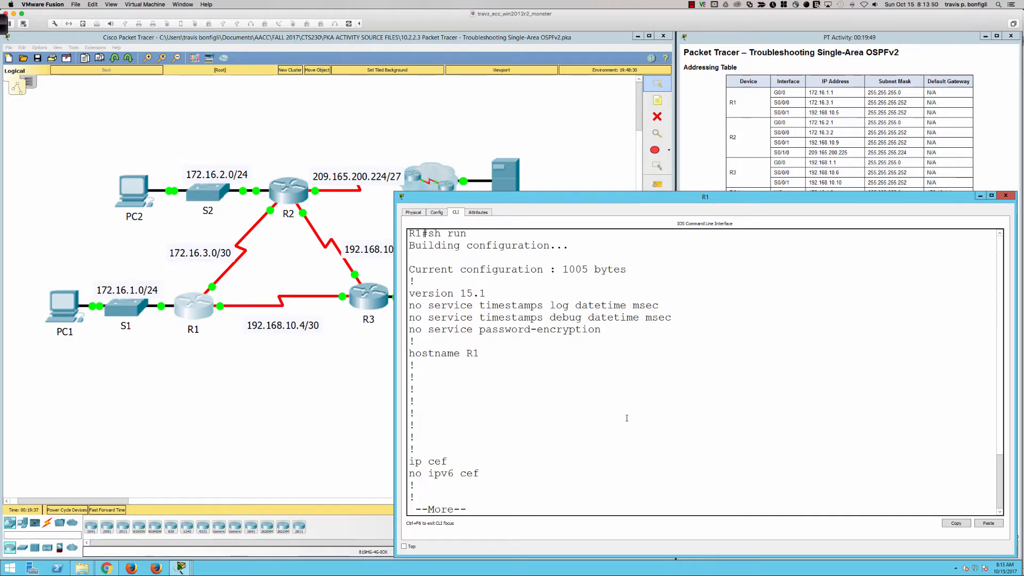
{"action": "key", "text": "space"}
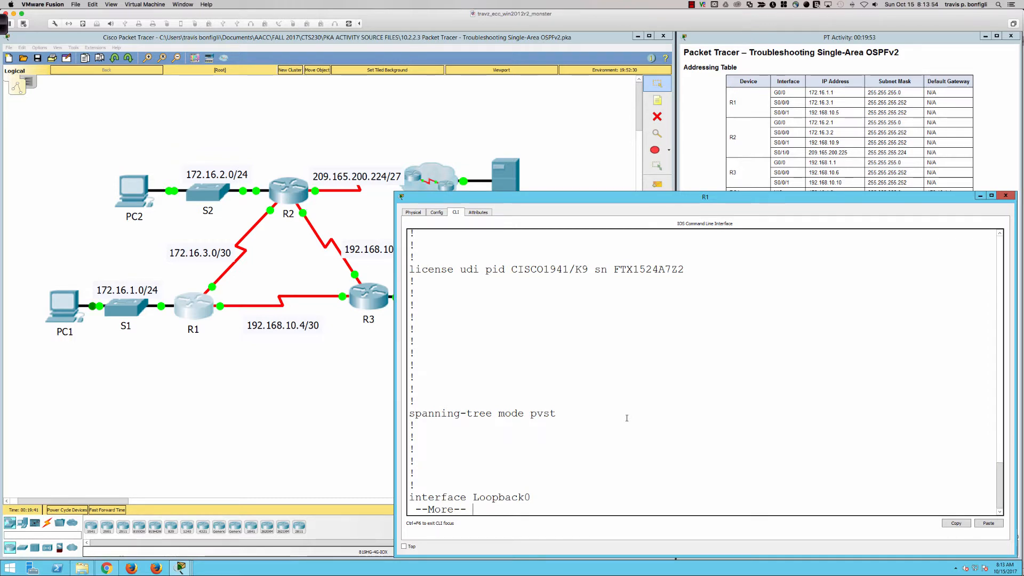
{"action": "key", "text": "space"}
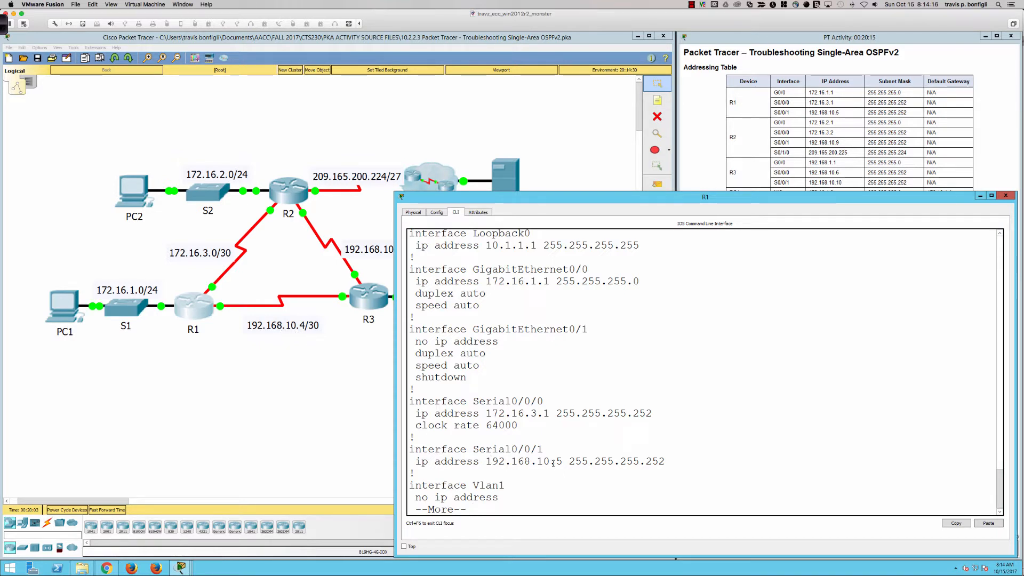
{"action": "left_click_drag", "start_coordinate": [553, 462], "coordinate": [563, 462]}
- Open router R3's command-line interface, widen its window and move it above the R1–R3 link in the topology
{"action": "left_click", "coordinate": [368, 298]}
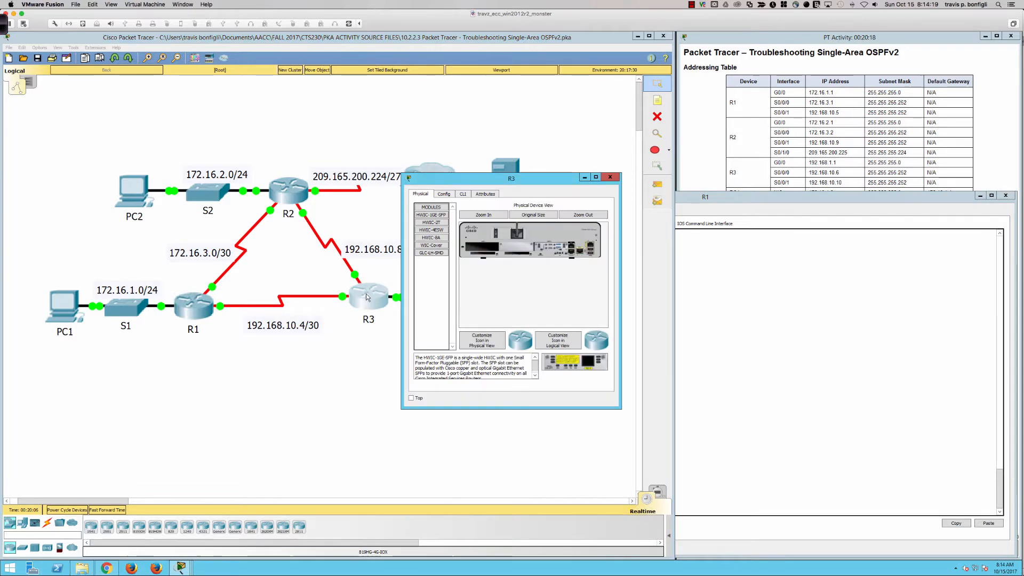
{"action": "left_click", "coordinate": [465, 194]}
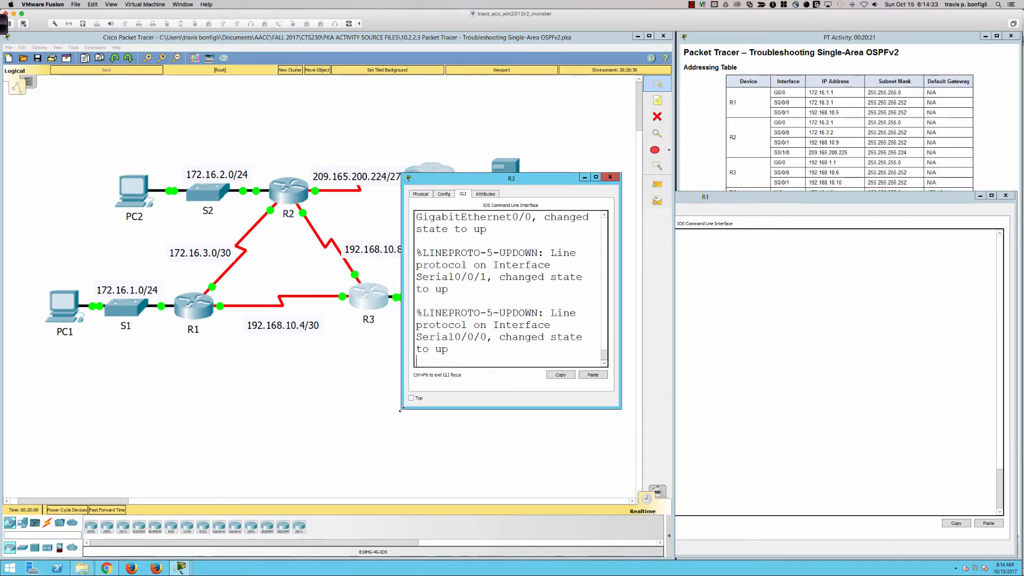
{"action": "left_click_drag", "start_coordinate": [403, 406], "coordinate": [35, 422]}
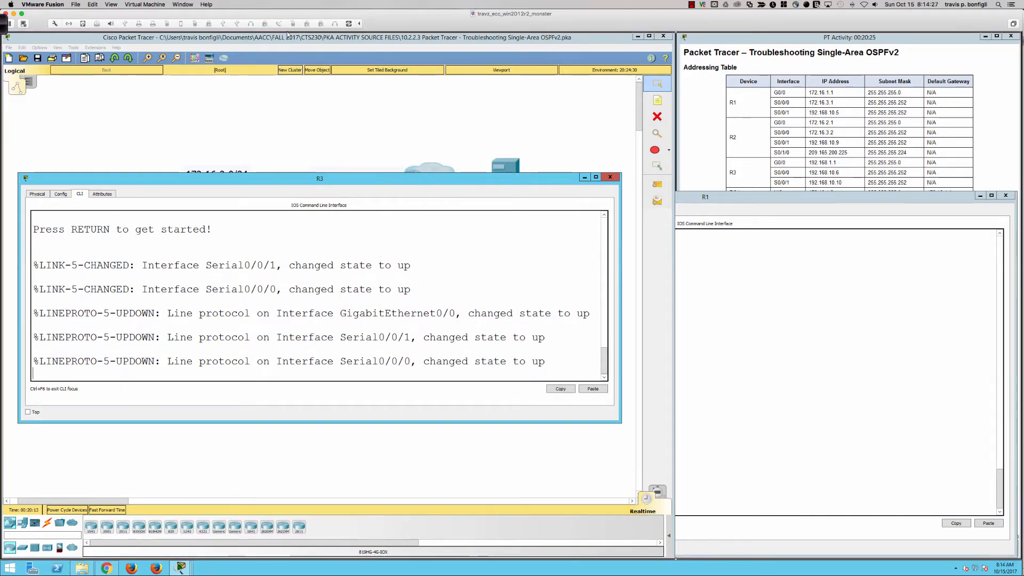
{"action": "double_click", "coordinate": [276, 177]}
{"action": "double_click", "coordinate": [306, 35]}
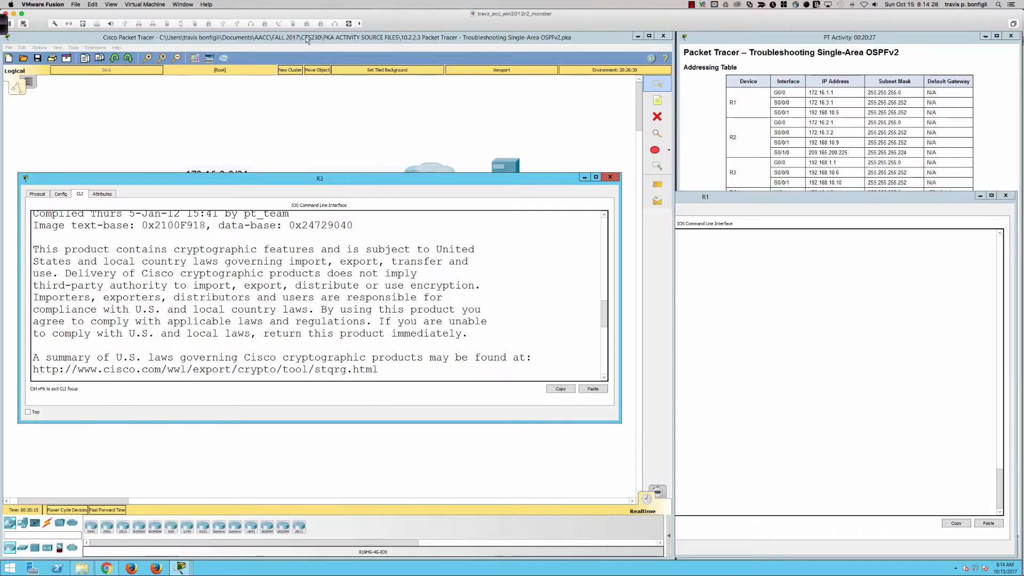
{"action": "left_click_drag", "start_coordinate": [301, 177], "coordinate": [322, 44]}
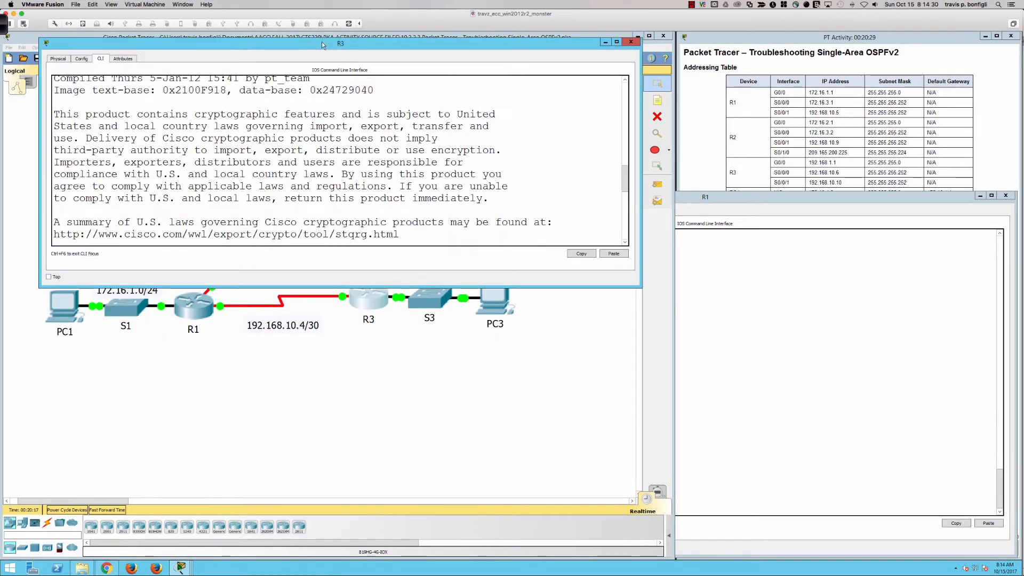
- Enter privileged EXEC mode on R3 and page through its running configuration to the serial interfaces
{"action": "key", "text": "Return"}
{"action": "key", "text": "Return"}
{"action": "key", "text": "Return"}
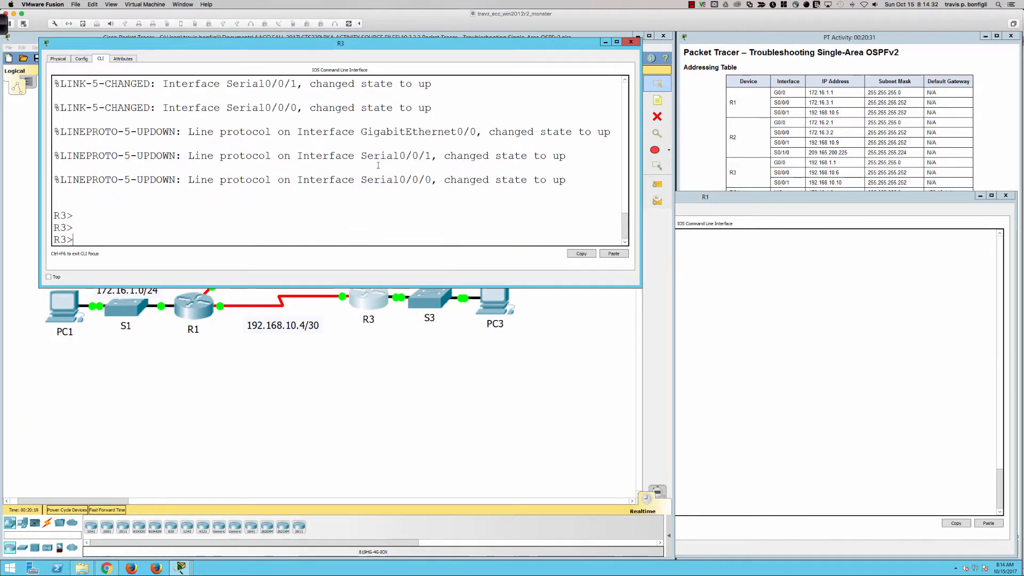
{"action": "key", "text": "Return"}
{"action": "type", "text": "en"}
{"action": "key", "text": "Return"}
{"action": "type", "text": "sh run"}
{"action": "key", "text": "Return"}
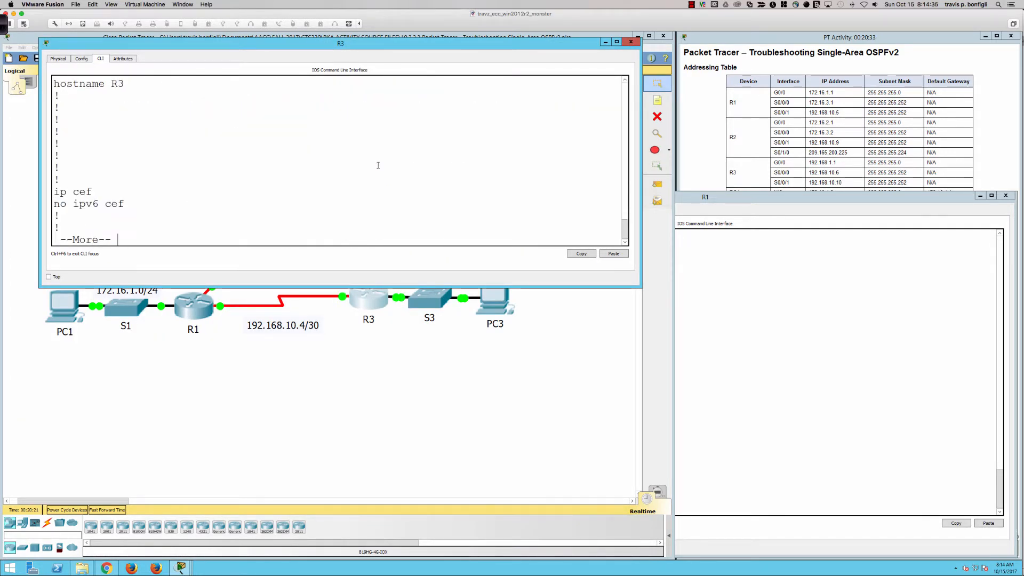
{"action": "key", "text": "space"}
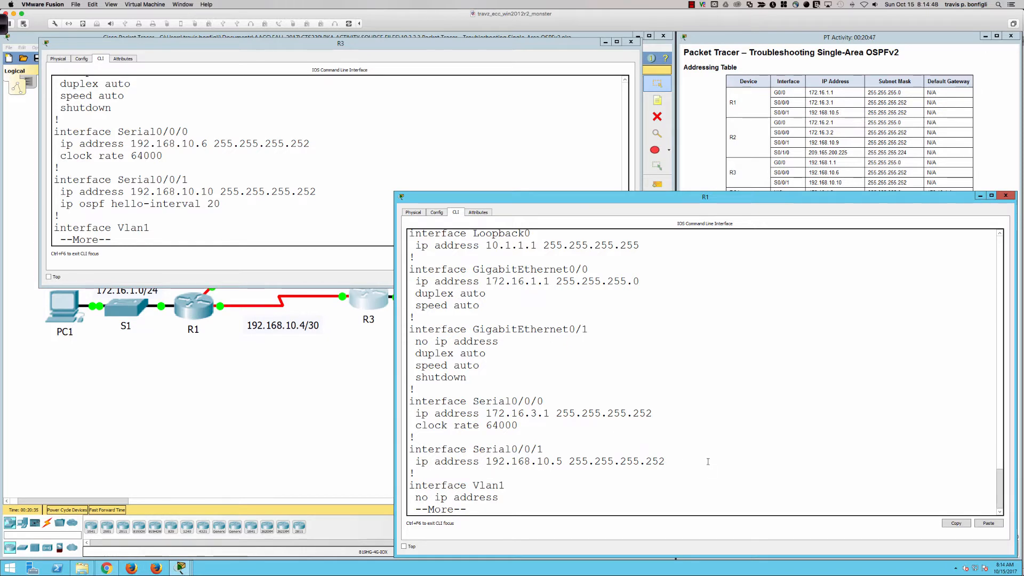
- Quit R1's configuration listing and ping R3's Serial0/0/0 address, 192.168.10.6, from R1
{"action": "type", "text": "qping"}
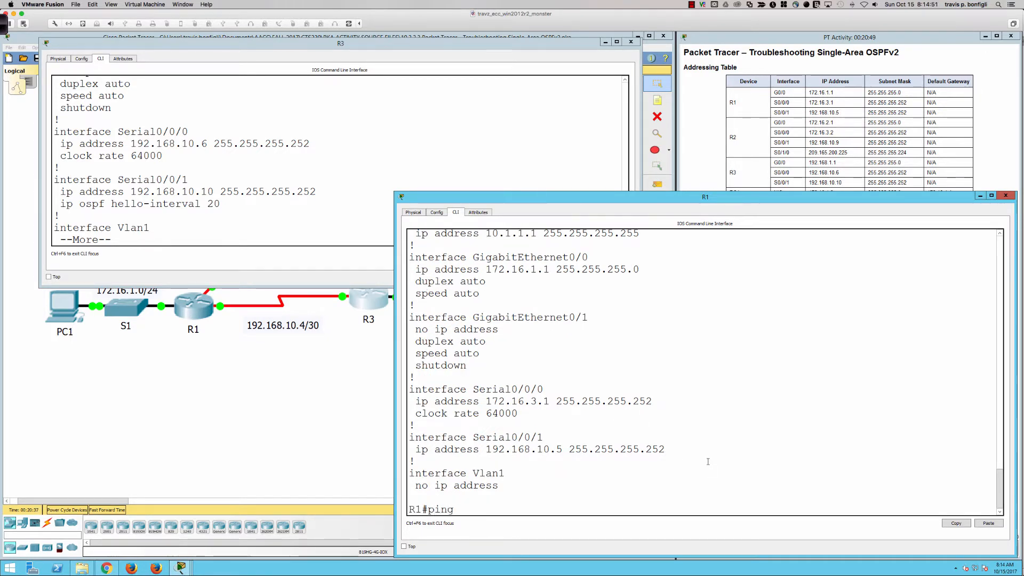
{"action": "type", "text": " 192.168.10.6"}
{"action": "key", "text": "Return"}
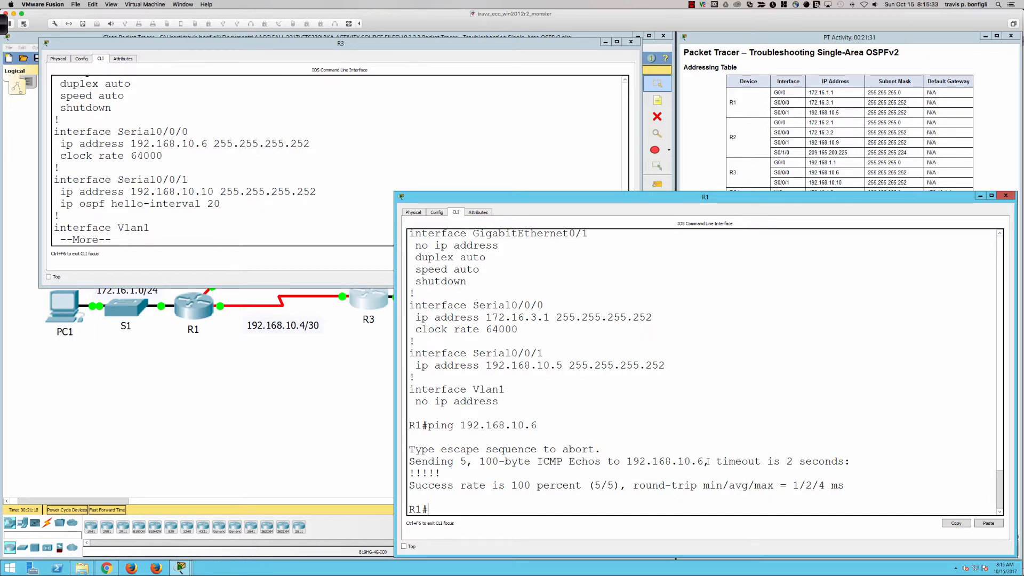
- Display R1's running configuration again and page through to the end of its router ospf 1 section
{"action": "type", "text": "sh run"}
{"action": "key", "text": "Return"}
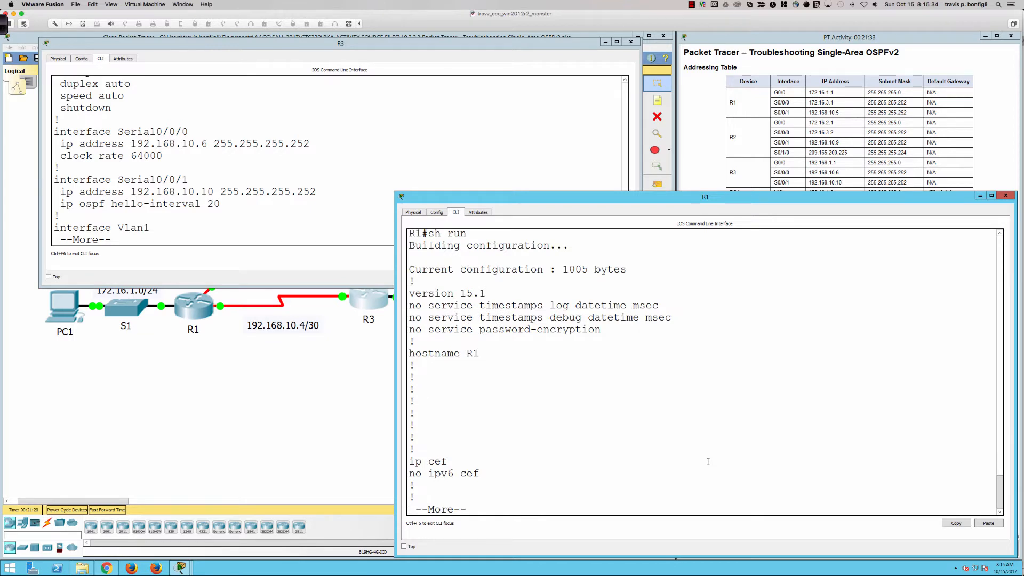
{"action": "key", "text": "space"}
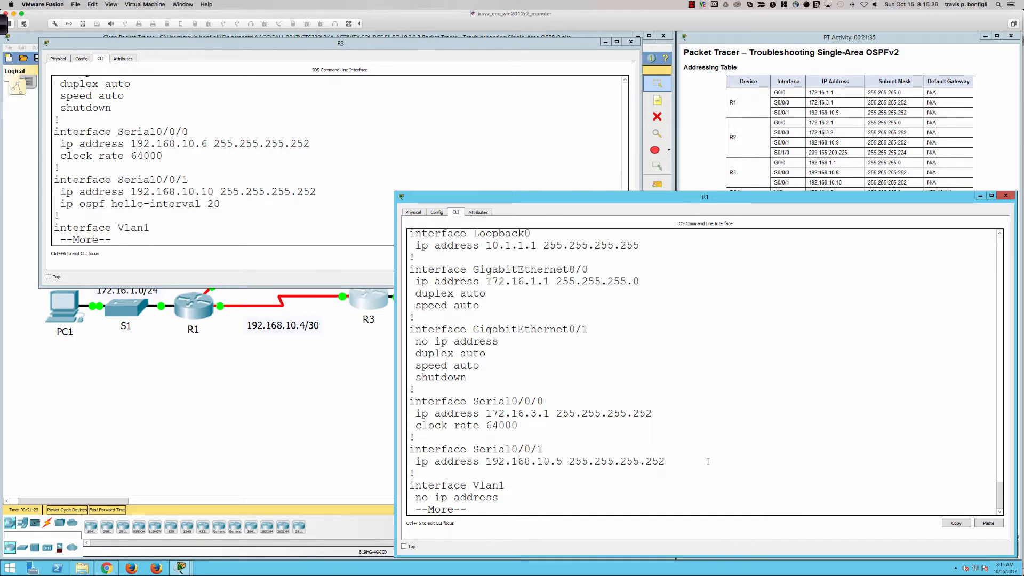
{"action": "key", "text": "Return"}
{"action": "key", "text": "Return"}
{"action": "key", "text": "Return"}
{"action": "key", "text": "Return"}
{"action": "key", "text": "Return"}
{"action": "key", "text": "Return"}
{"action": "key", "text": "Return"}
{"action": "key", "text": "Return"}
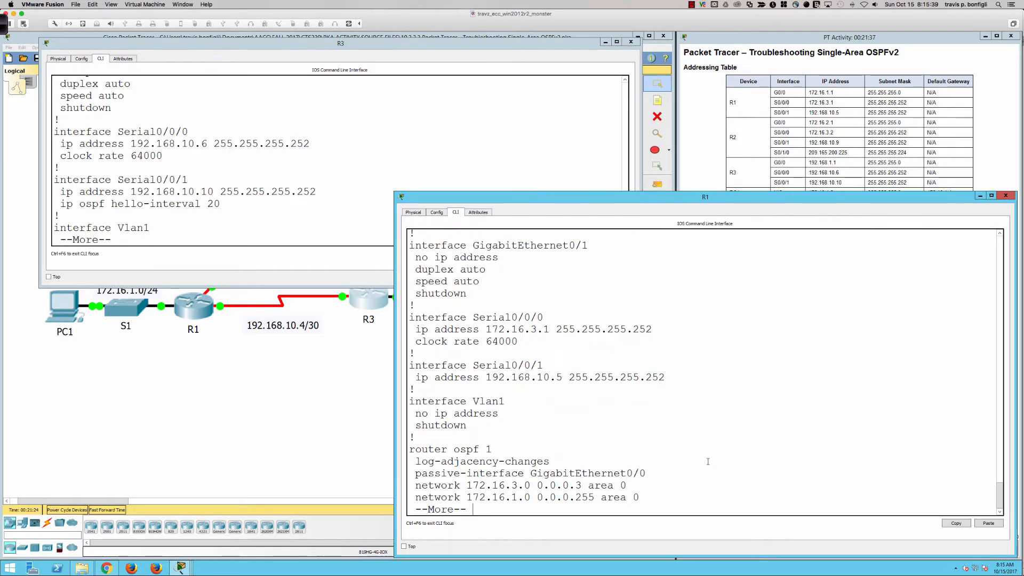
{"action": "key", "text": "Return"}
{"action": "key", "text": "Return"}
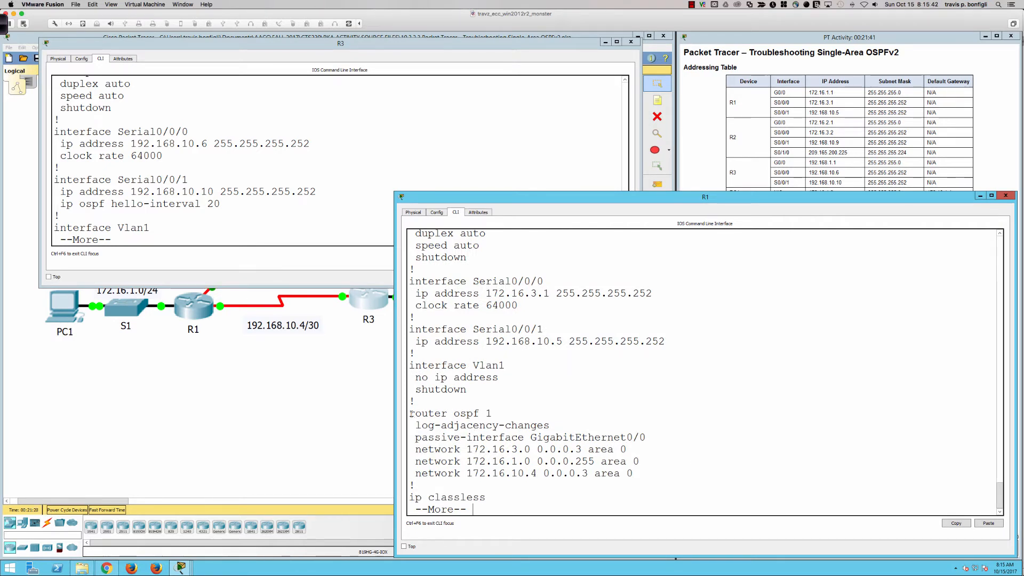
- Examine R1's OSPF process ID, passive interface and network statements, and compare them with the link subnets in the topology
{"action": "left_click_drag", "start_coordinate": [410, 414], "coordinate": [491, 413]}
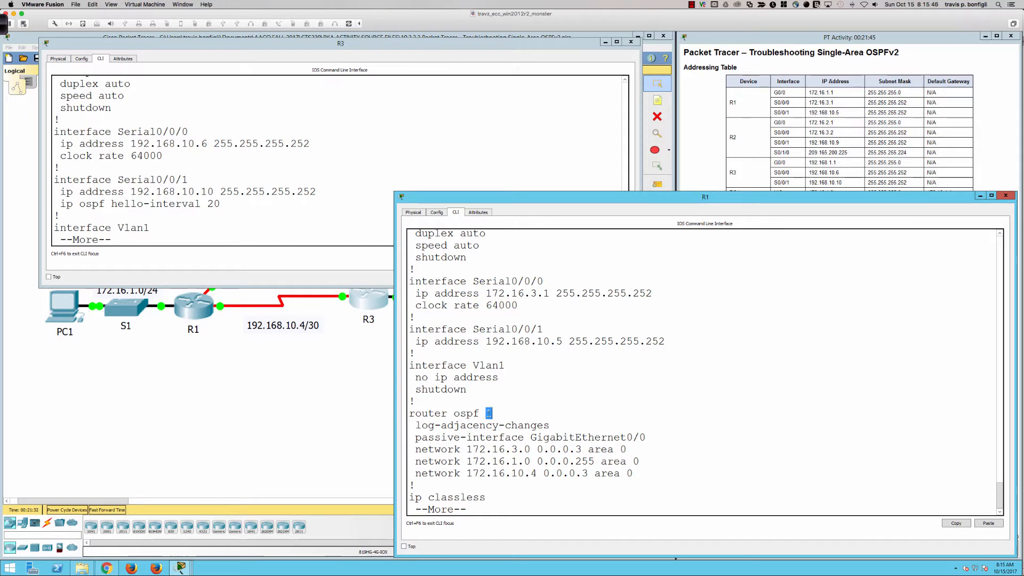
{"action": "left_click", "coordinate": [496, 425]}
{"action": "left_click_drag", "start_coordinate": [416, 438], "coordinate": [649, 438]}
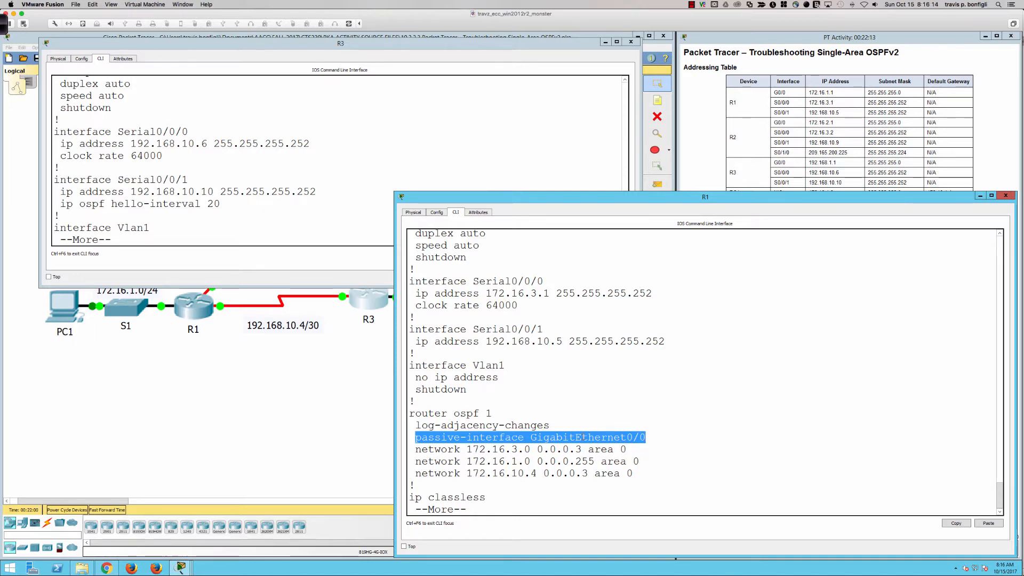
{"action": "left_click", "coordinate": [468, 449]}
{"action": "left_click_drag", "start_coordinate": [418, 449], "coordinate": [626, 450]}
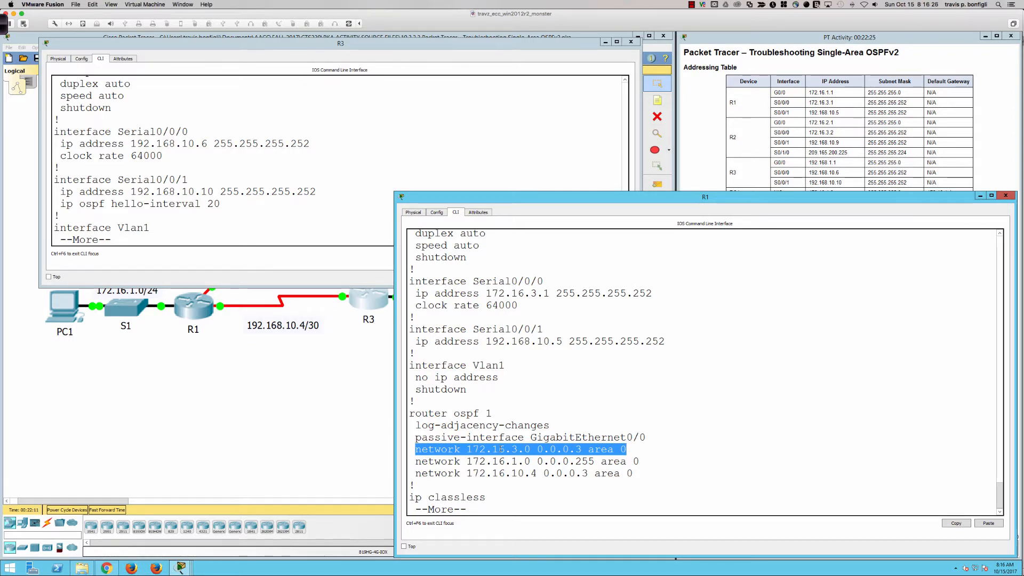
{"action": "left_click", "coordinate": [199, 362]}
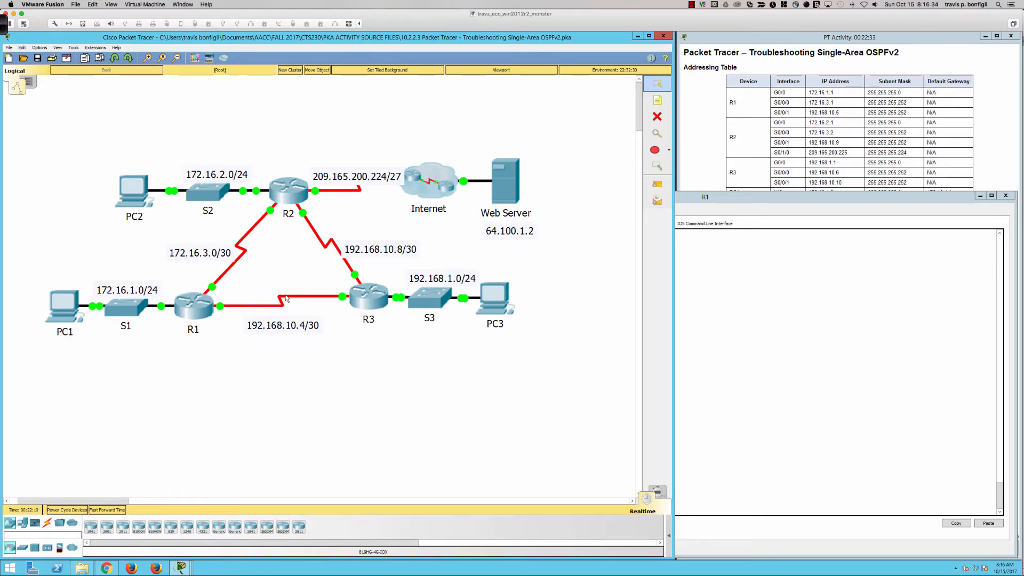
{"action": "left_click", "coordinate": [784, 361]}
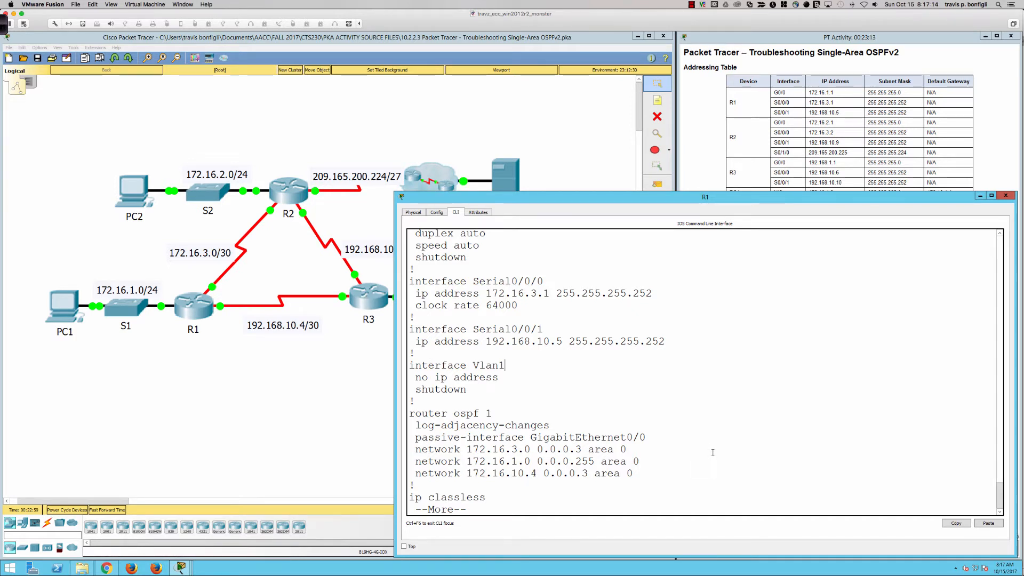
- Quit R1's configuration listing and enter router configuration mode for OSPF process 1
{"action": "key", "text": "q"}
{"action": "type", "text": "conf "}
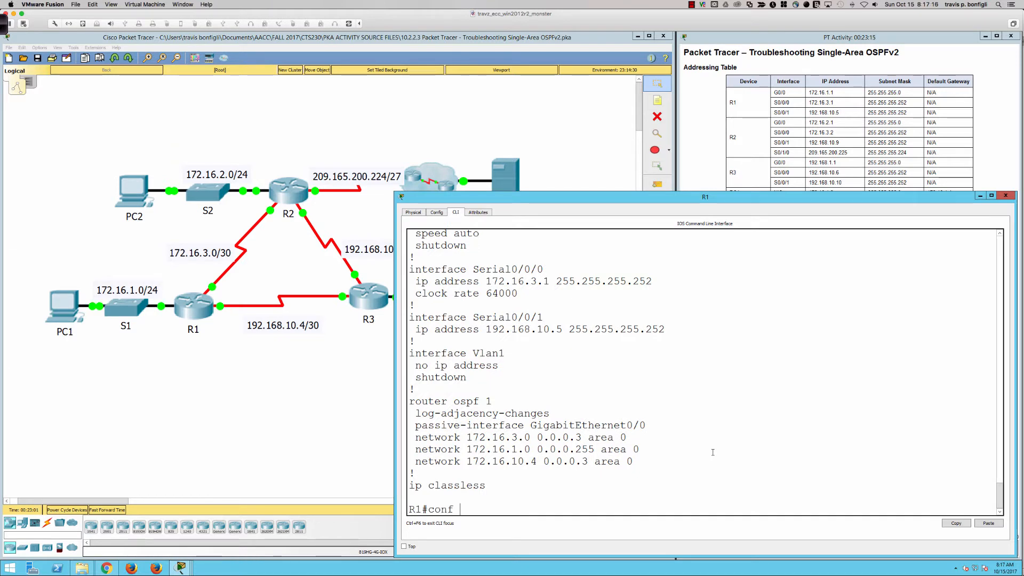
{"action": "type", "text": "t"}
{"action": "key", "text": "Return"}
{"action": "type", "text": "router ospf 1"}
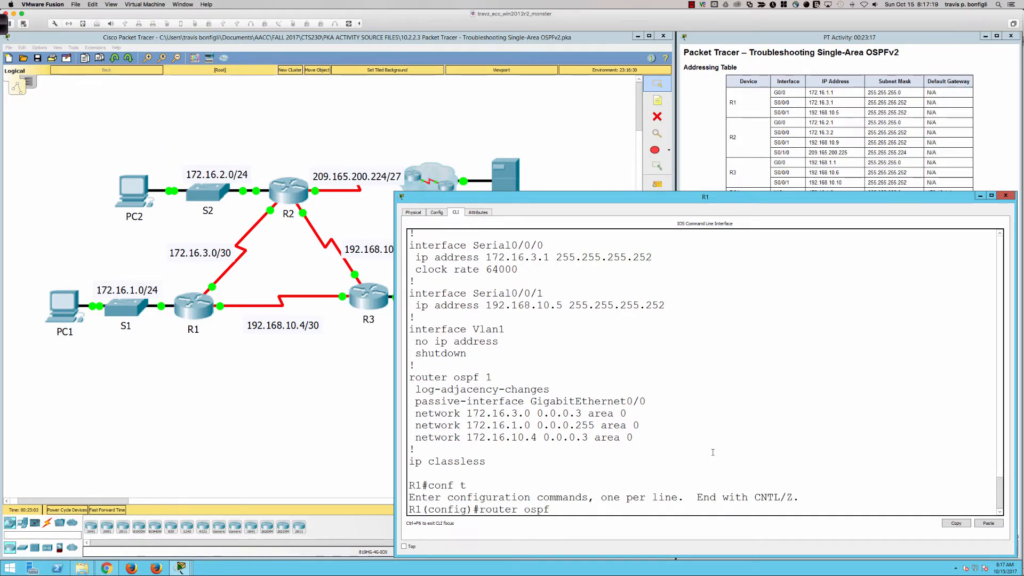
{"action": "key", "text": "Return"}
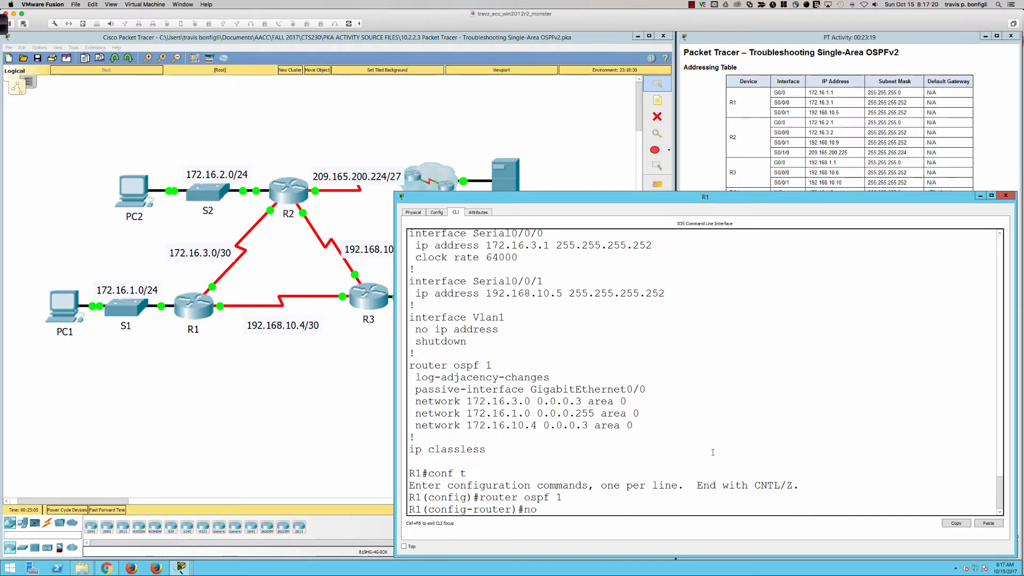
- Remove the network statement 172.16.10.4 0.0.0.3 area 0 from R1's OSPF process, reusing the line from the listing
{"action": "left_click_drag", "start_coordinate": [416, 427], "coordinate": [628, 429]}
{"action": "key", "text": "super+c"}
{"action": "left_click", "coordinate": [641, 432]}
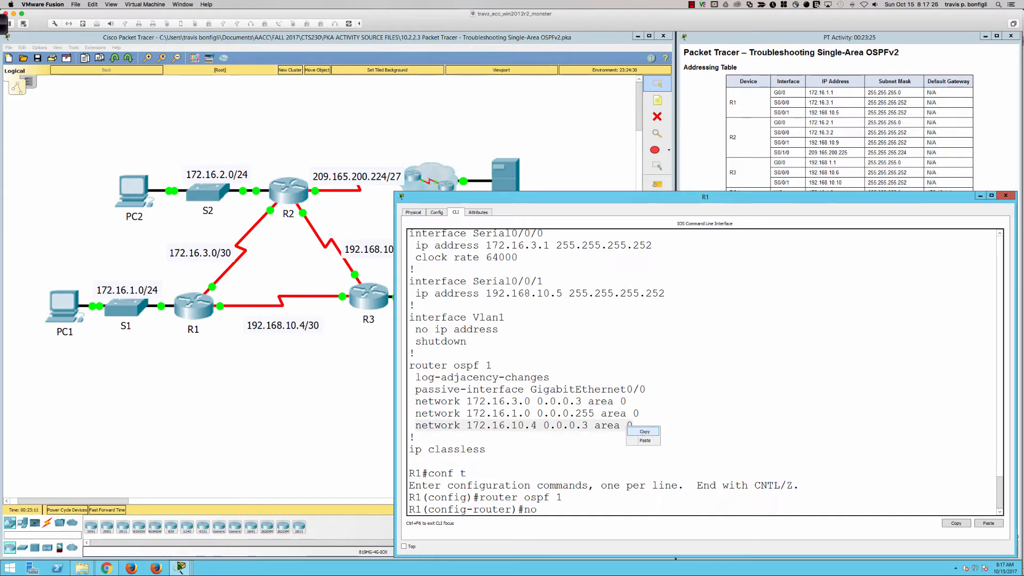
{"action": "left_click", "coordinate": [651, 454]}
{"action": "right_click", "coordinate": [651, 454]}
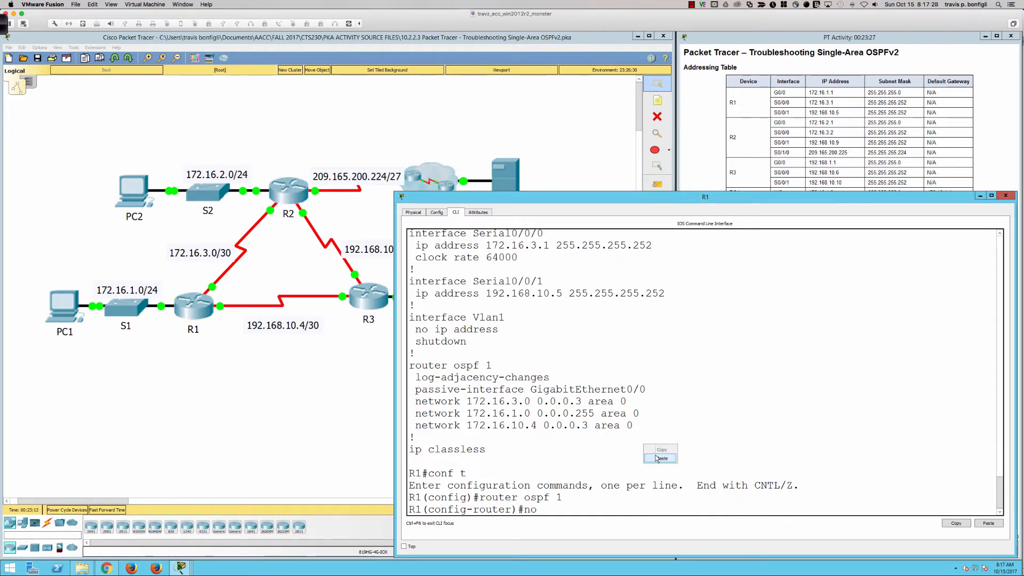
{"action": "left_click", "coordinate": [662, 458]}
{"action": "key", "text": "Return"}
{"action": "key", "text": "Return"}
{"action": "key", "text": "Return"}
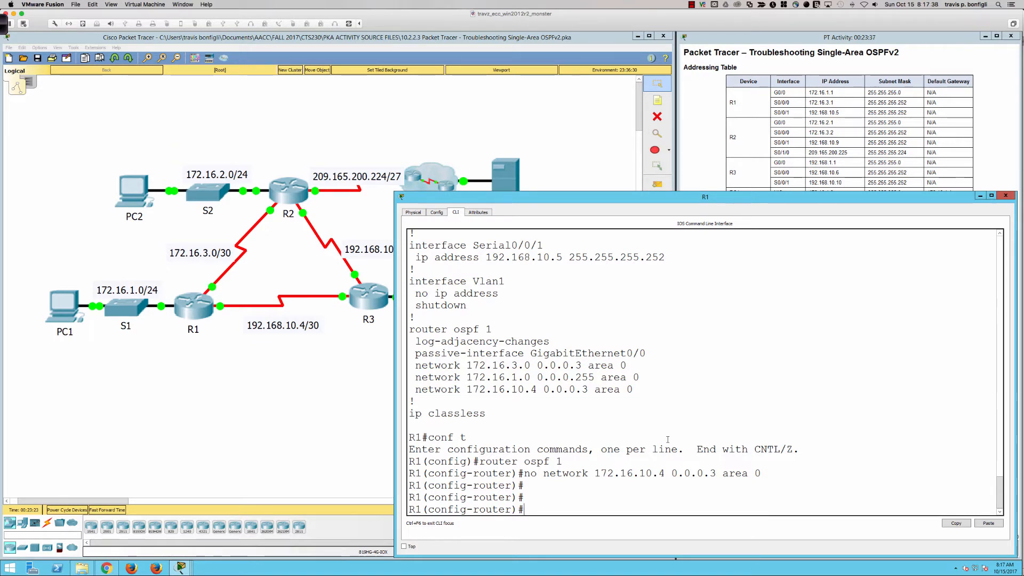
- Add the network statement 192.168.10.4 0.0.0.3 area 0 to R1's OSPF process
{"action": "type", "text": "net"}
{"action": "key", "text": "Tab"}
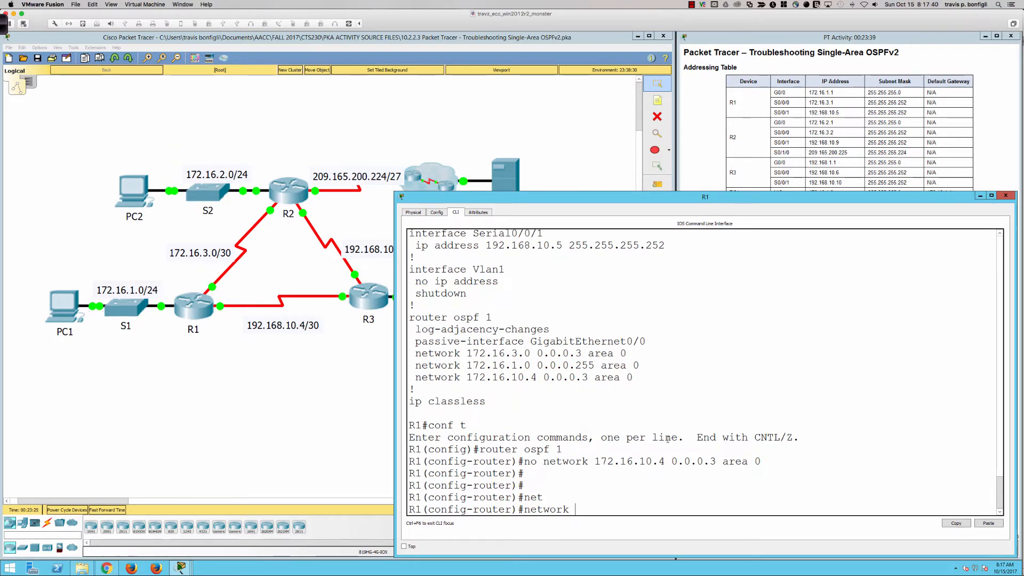
{"action": "type", "text": "172.16"}
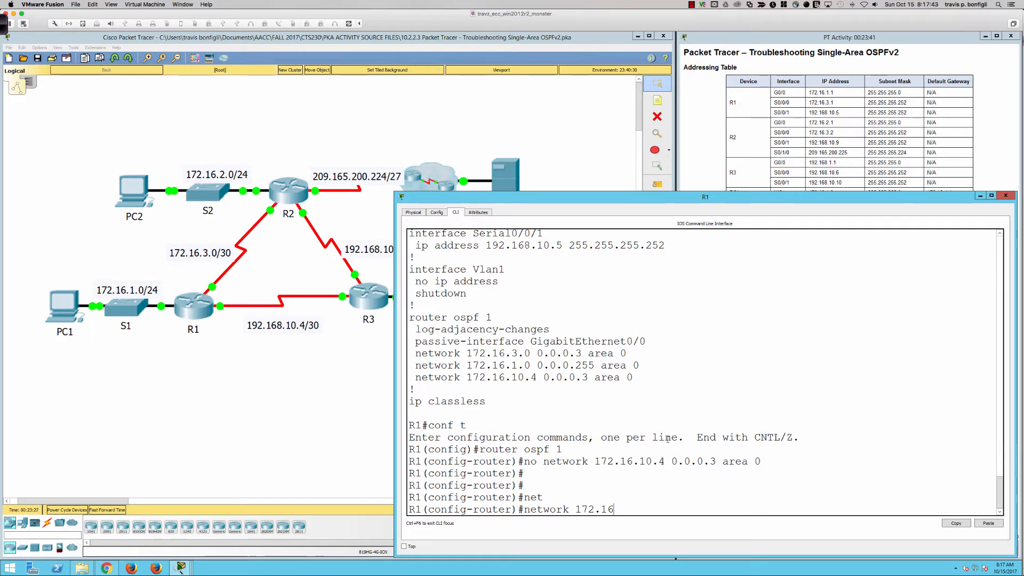
{"action": "type", "text": ".10"}
{"action": "key", "text": "BackSpace"}
{"action": "key", "text": "BackSpace"}
{"action": "key", "text": "BackSpace"}
{"action": "key", "text": "BackSpace"}
{"action": "key", "text": "BackSpace"}
{"action": "type", "text": "92.168"}
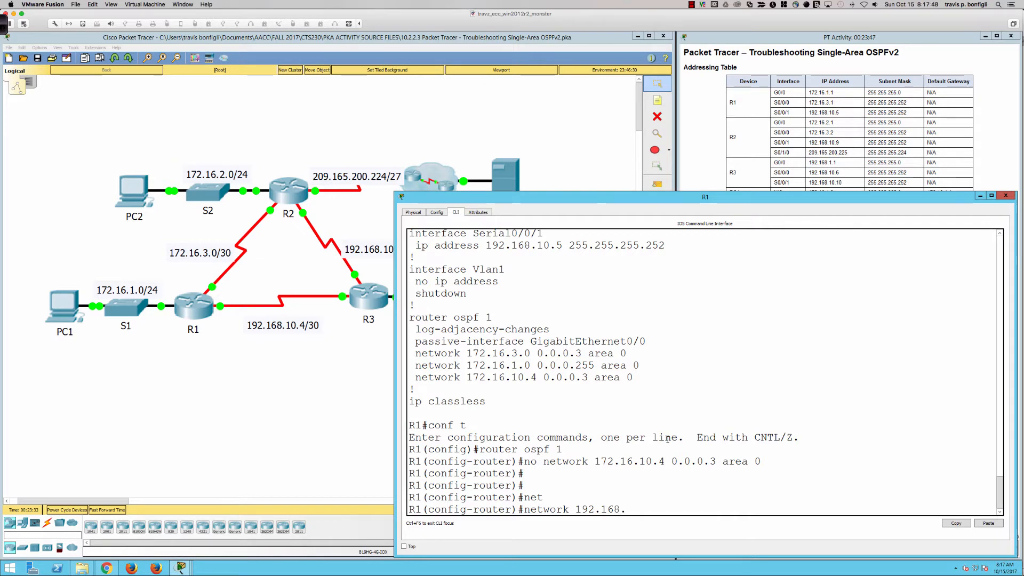
{"action": "type", "text": ".10.4 0.0.0.3 area 0"}
{"action": "left_click_drag", "start_coordinate": [580, 195], "coordinate": [580, 160]}
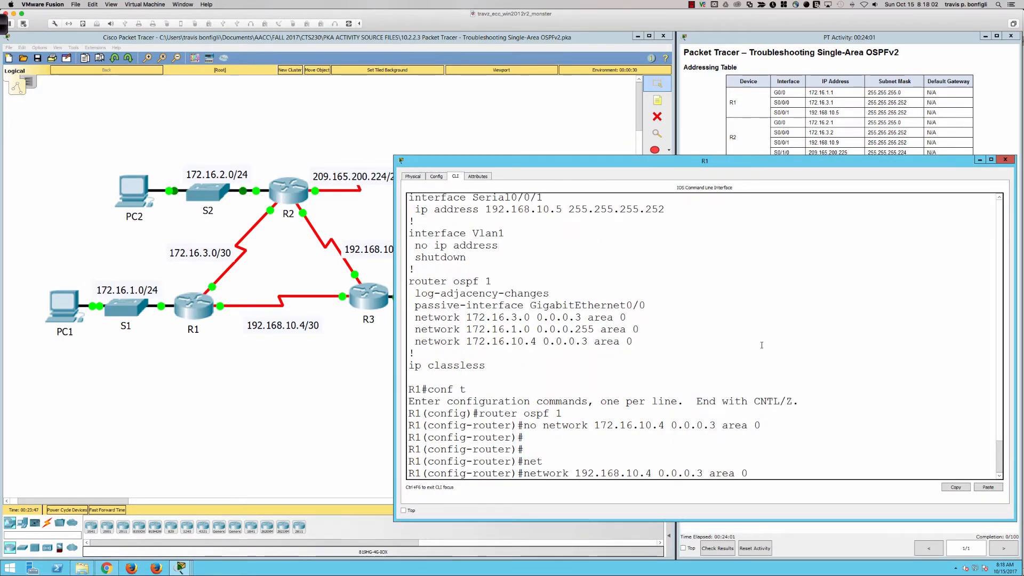
{"action": "key", "text": "Return"}
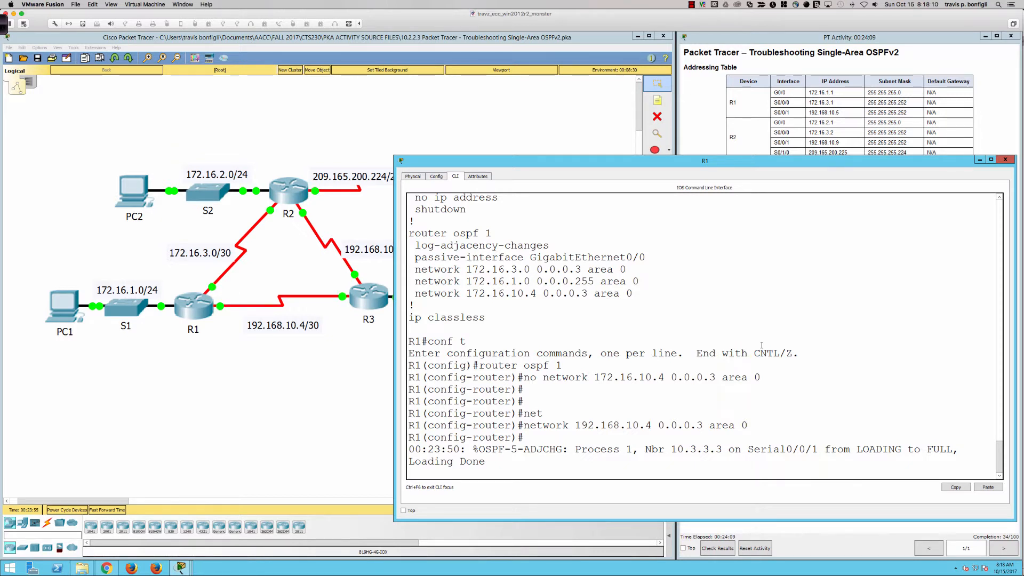
{"action": "key", "text": "Return"}
{"action": "key", "text": "Return"}
{"action": "key", "text": "Return"}
- Show R1's OSPF neighbors from configuration mode and repeat the command several times to watch the dead timers
{"action": "type", "text": "d"}
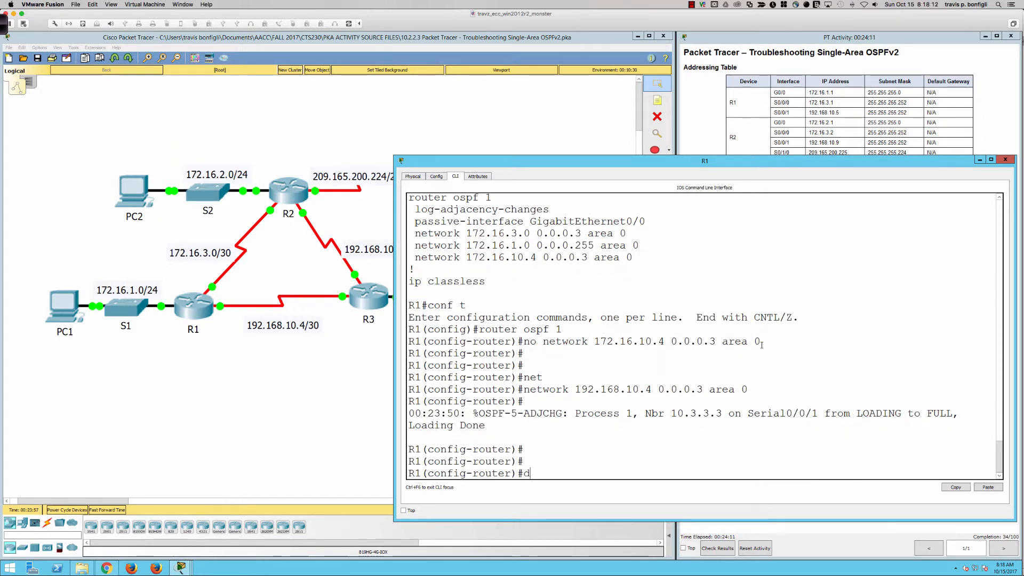
{"action": "type", "text": "o sh ip "}
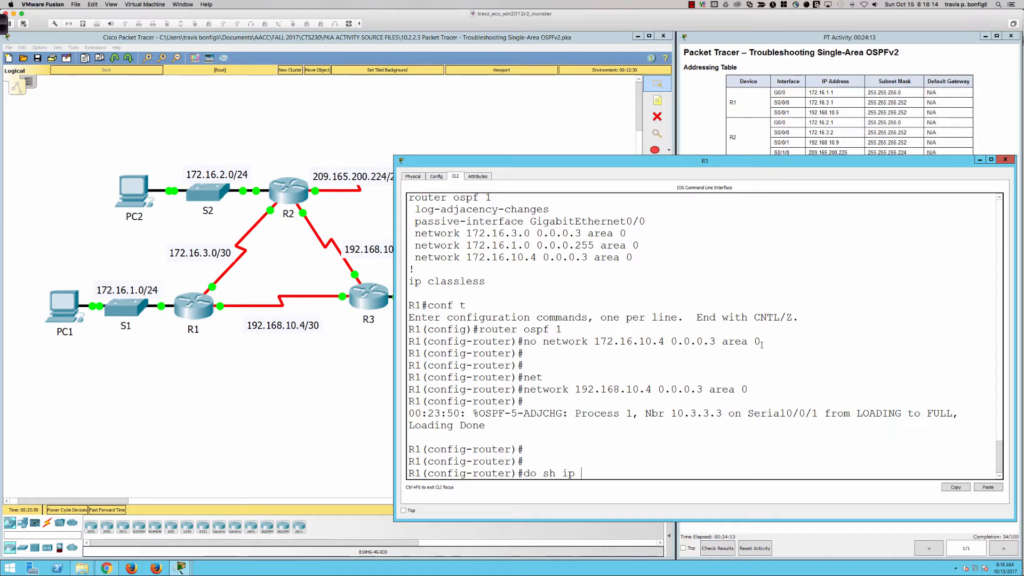
{"action": "type", "text": "osp"}
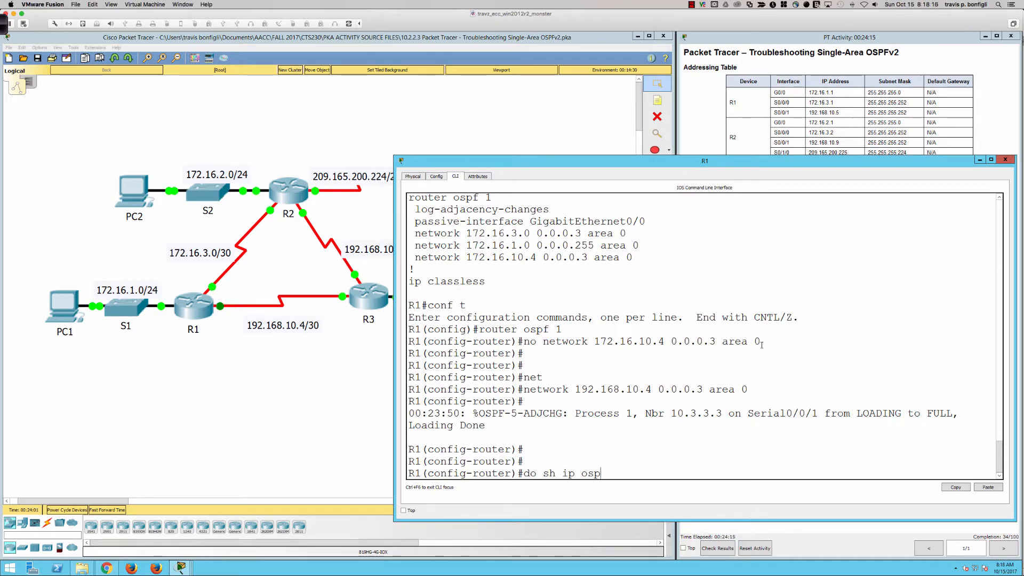
{"action": "type", "text": "f neigh"}
{"action": "key", "text": "Return"}
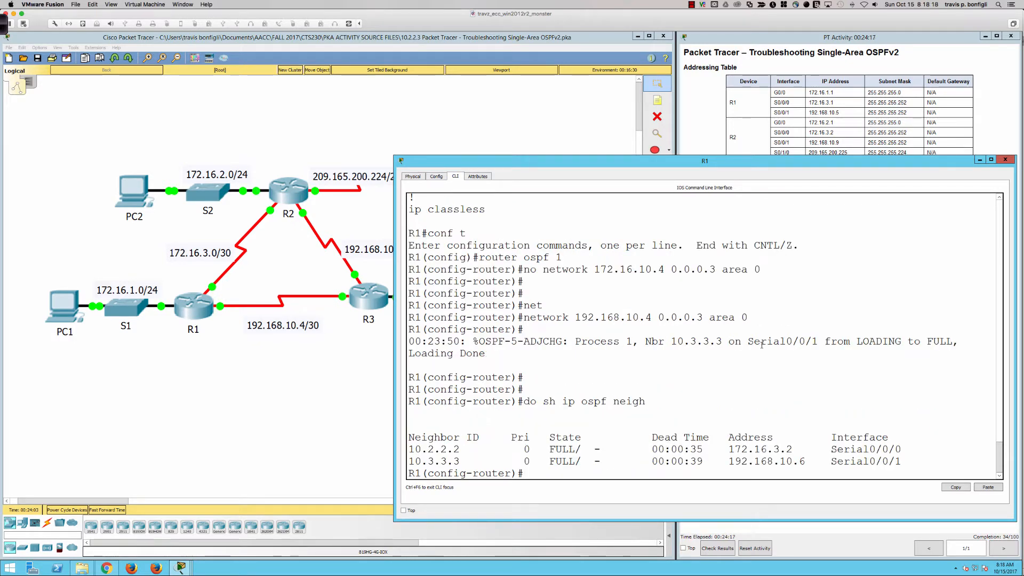
{"action": "key", "text": "Up"}
{"action": "key", "text": "Return"}
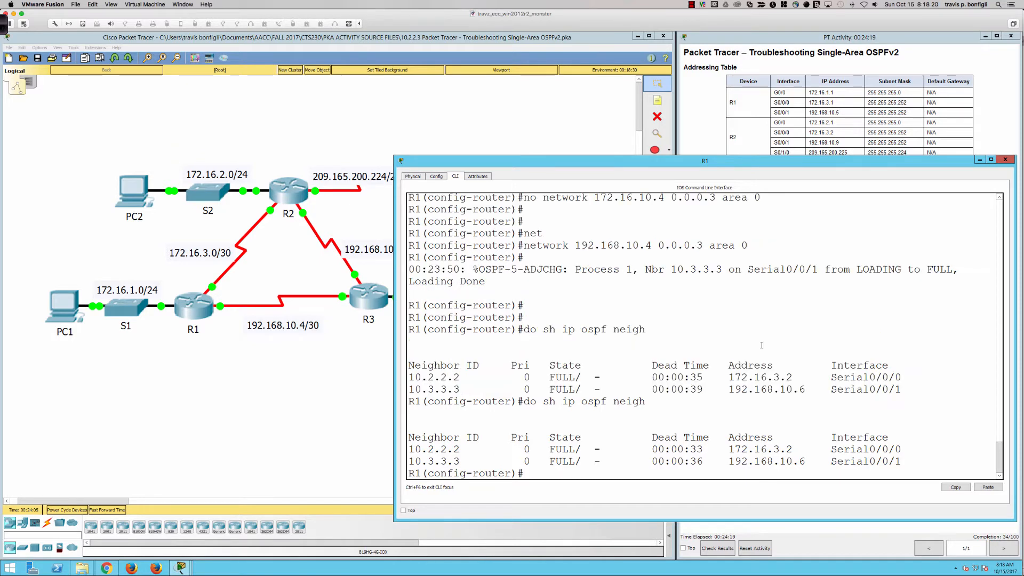
{"action": "key", "text": "Up"}
{"action": "key", "text": "Return"}
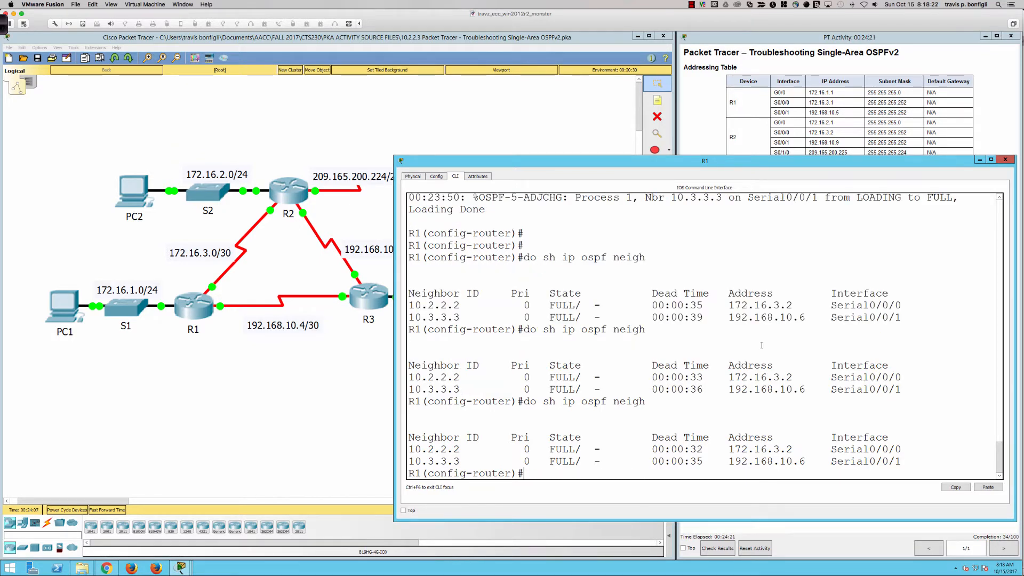
{"action": "key", "text": "Up"}
{"action": "key", "text": "Return"}
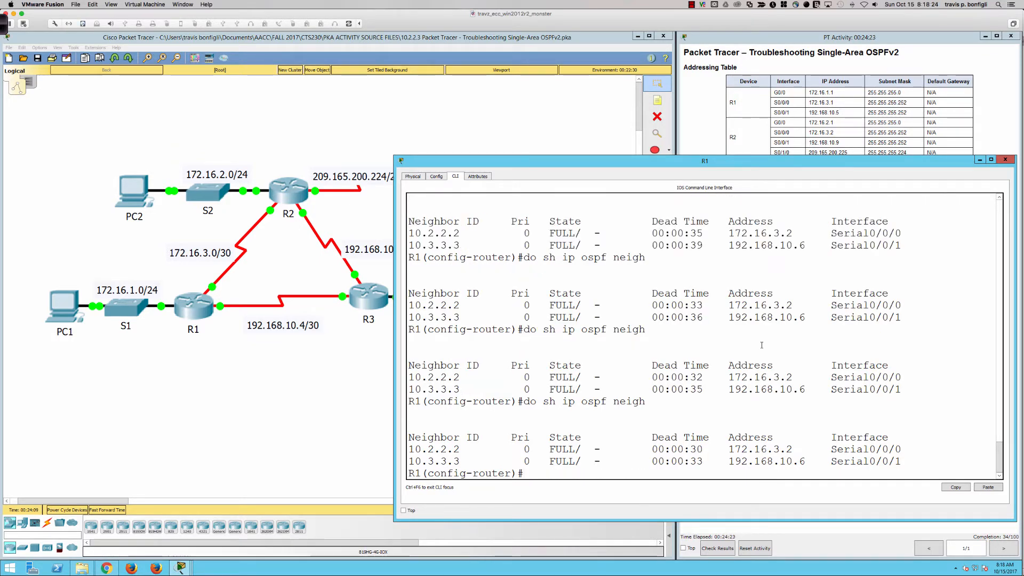
{"action": "key", "text": "Up"}
{"action": "key", "text": "Return"}
{"action": "key", "text": "Up"}
{"action": "key", "text": "Return"}
- Trace the route from PC1 to the web server at 64.100.1.2, abort the trace and close PC1's window
{"action": "left_click", "coordinate": [61, 309]}
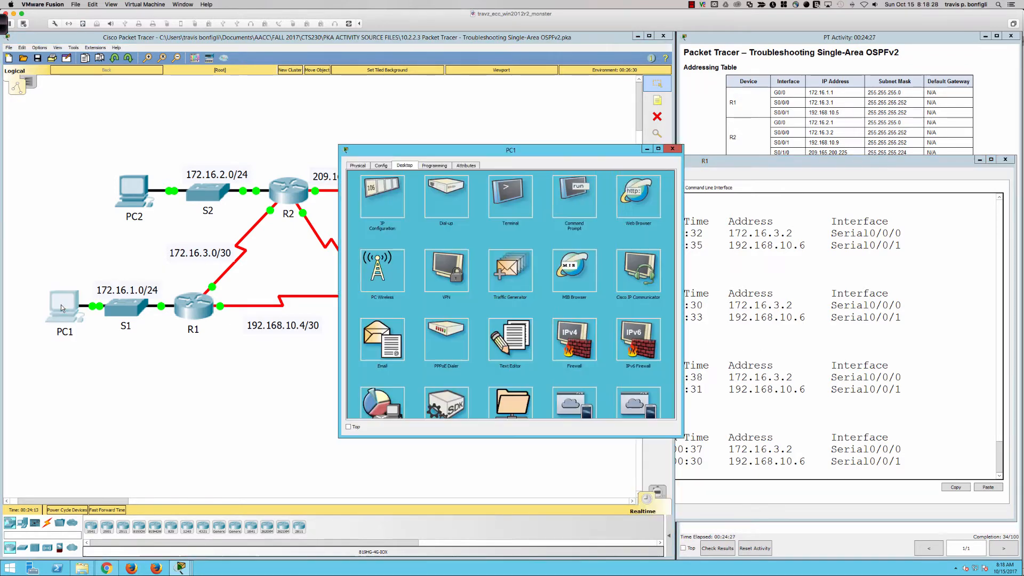
{"action": "left_click", "coordinate": [587, 202]}
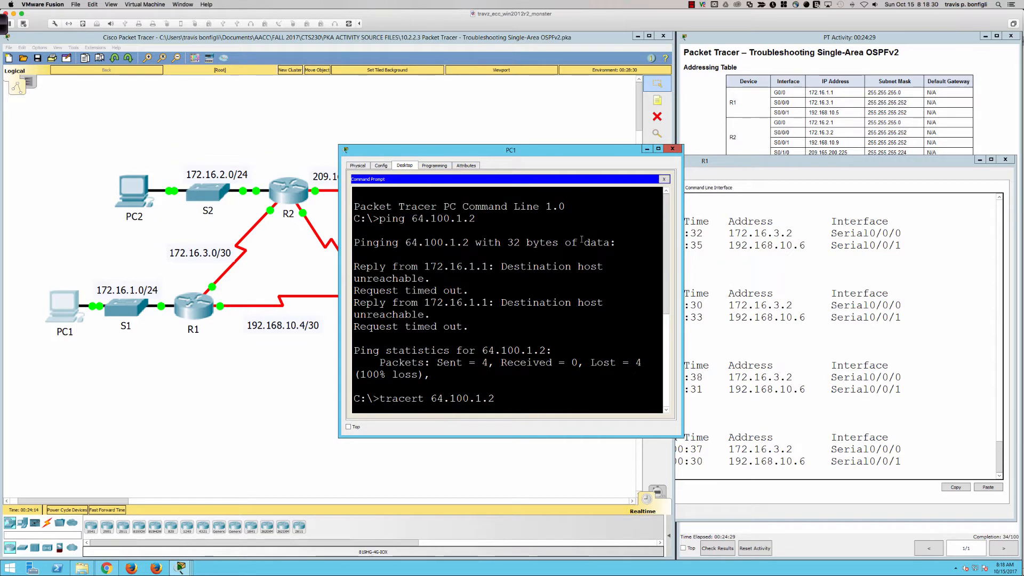
{"action": "scroll", "coordinate": [582, 239], "scroll_direction": "down", "scroll_amount": 5}
{"action": "key", "text": "Up"}
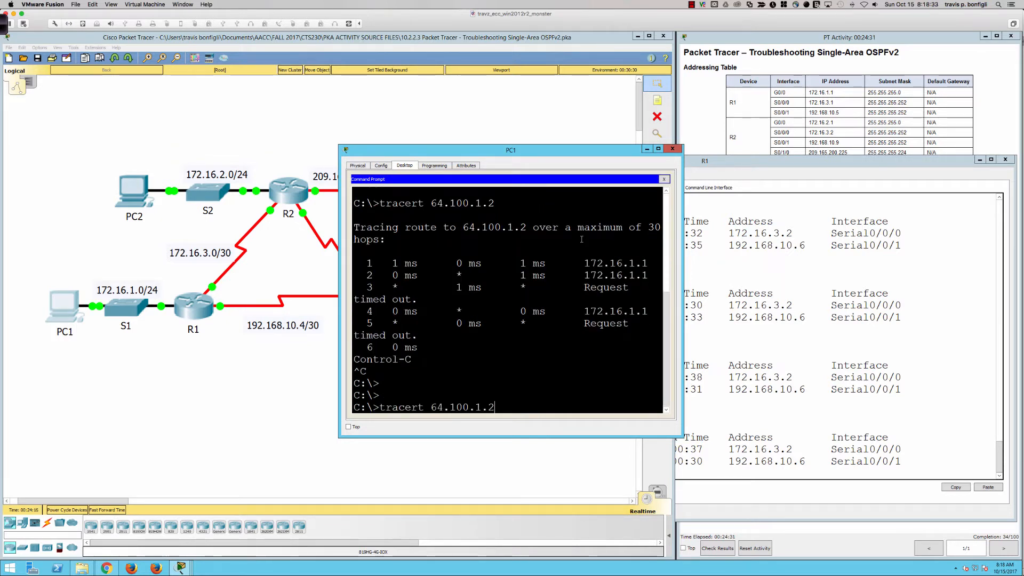
{"action": "key", "text": "Return"}
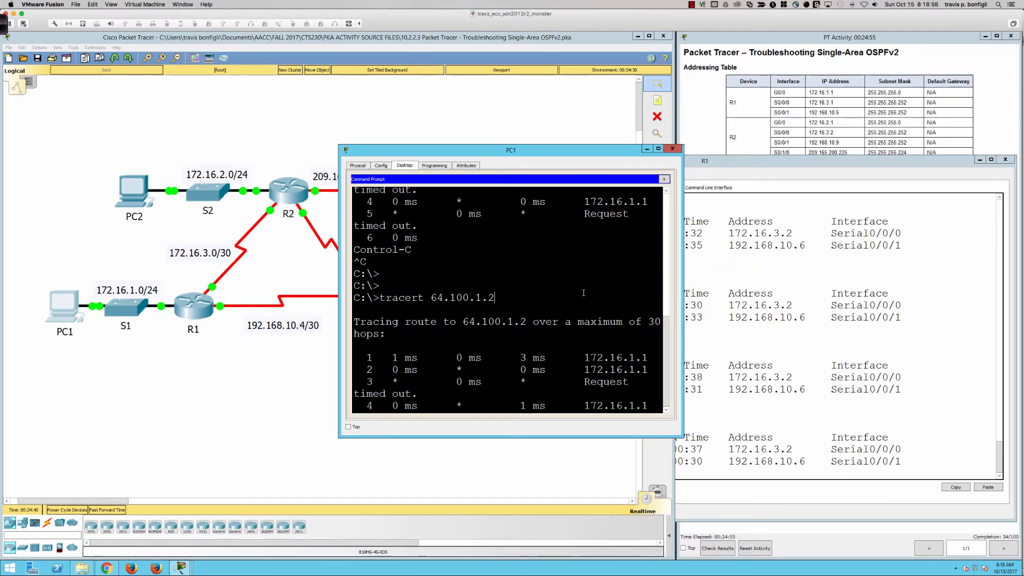
{"action": "key", "text": "ctrl+c"}
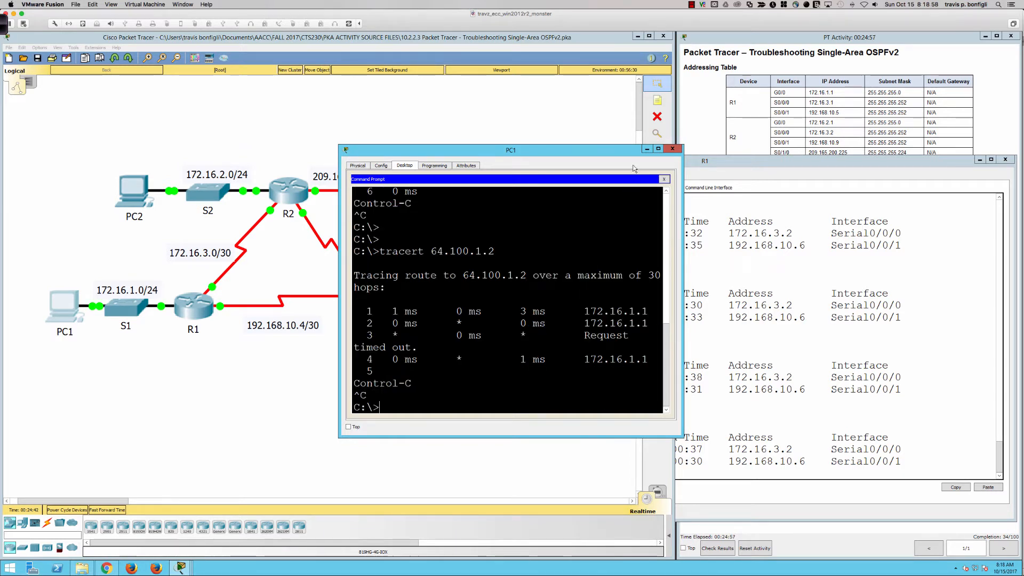
{"action": "left_click", "coordinate": [673, 150]}
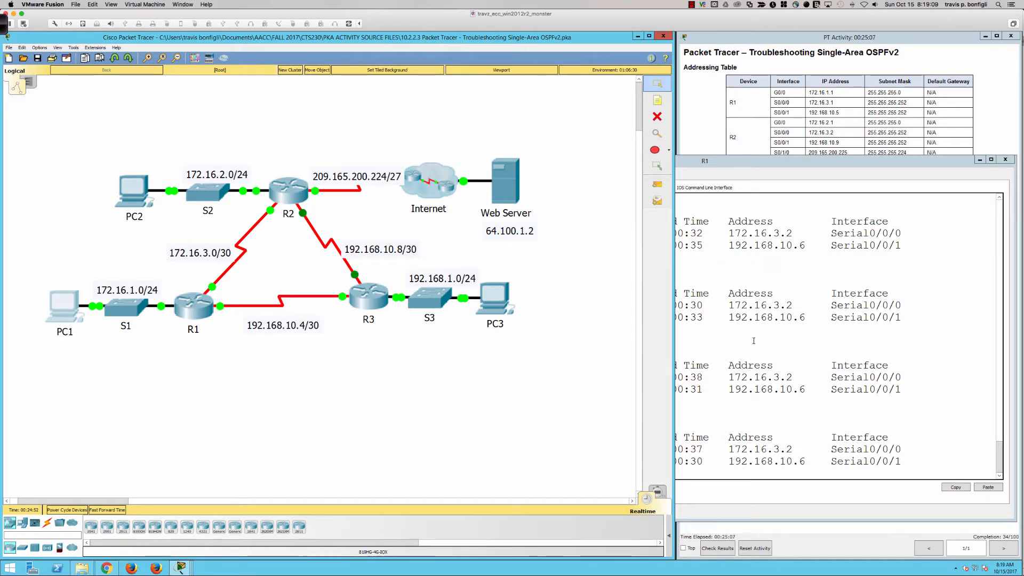
- Show R1's IP interface summary from configuration mode and check the address and status of GigabitEthernet0/0
{"action": "left_click", "coordinate": [753, 341]}
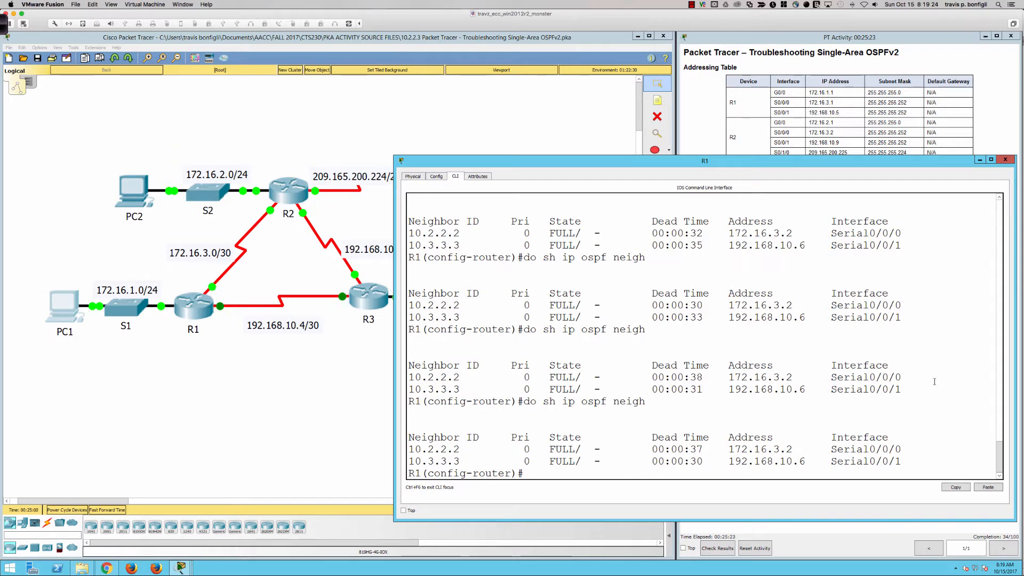
{"action": "type", "text": "do sh ip int bri"}
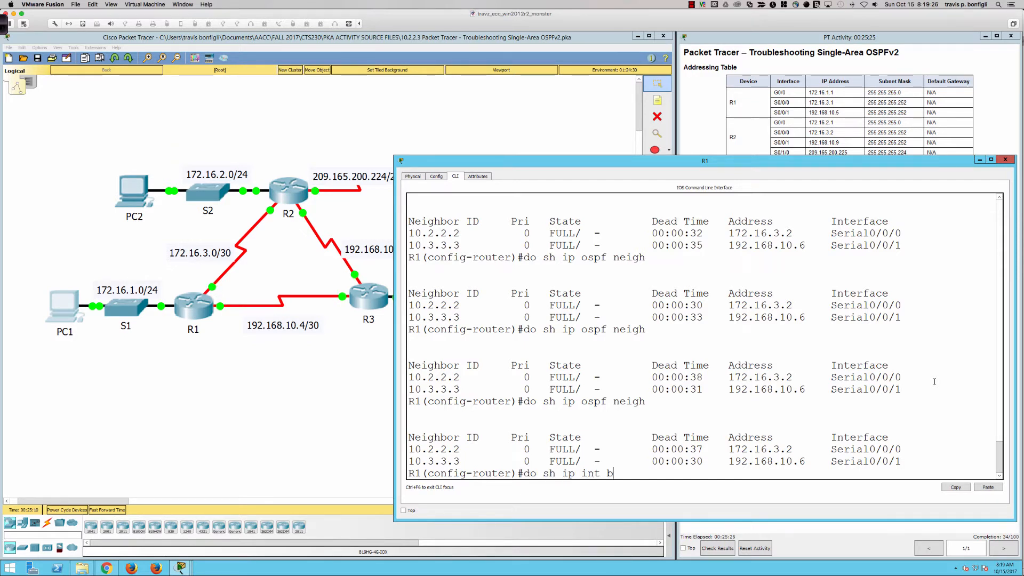
{"action": "key", "text": "Return"}
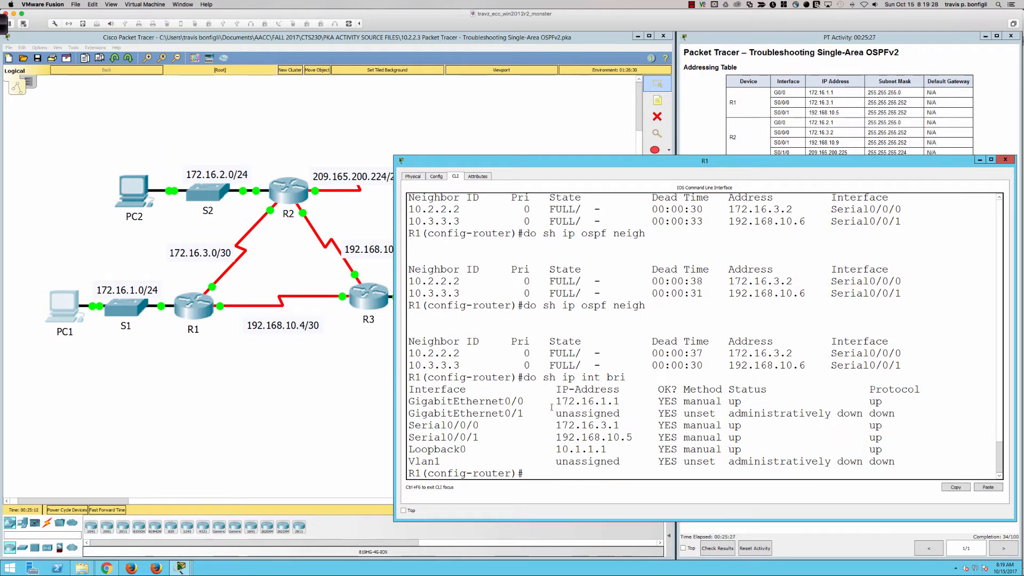
{"action": "left_click_drag", "start_coordinate": [555, 401], "coordinate": [893, 400]}
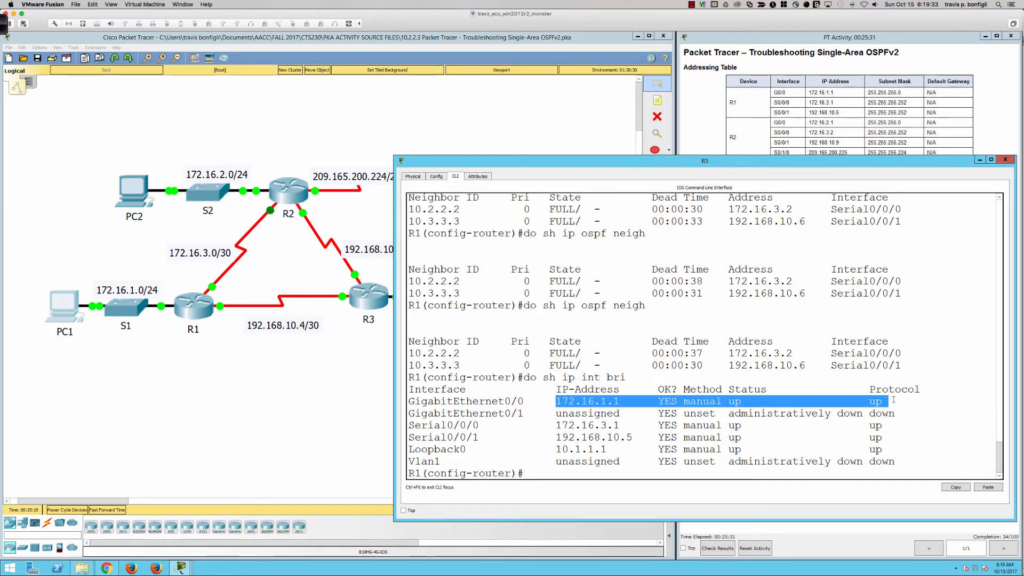
{"action": "left_click", "coordinate": [923, 405]}
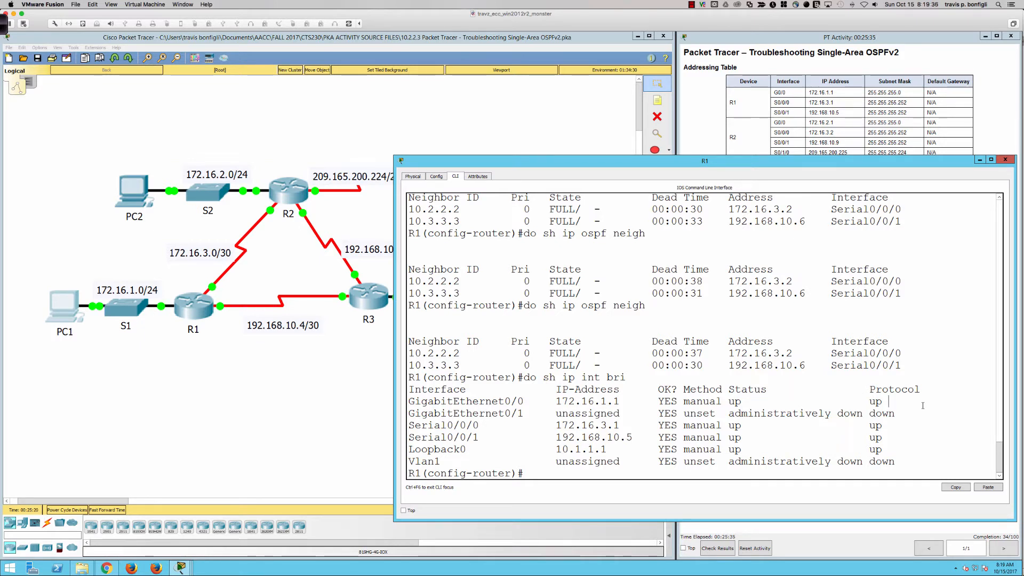
- Show R1's full IP routing table from router configuration mode and shift R1's window slightly
{"action": "type", "text": "do sh ip route"}
{"action": "key", "text": "Return"}
{"action": "key", "text": "space"}
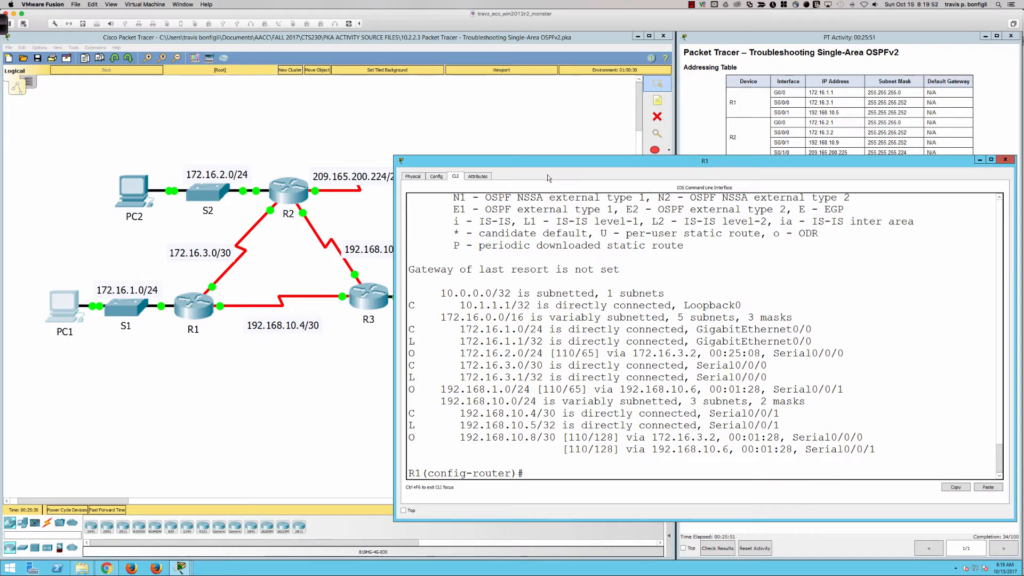
{"action": "mouse_move", "coordinate": [543, 163]}
{"action": "left_mouse_down"}
{"action": "mouse_move", "coordinate": [550, 257]}
{"action": "mouse_move", "coordinate": [543, 173]}
{"action": "left_mouse_up"}
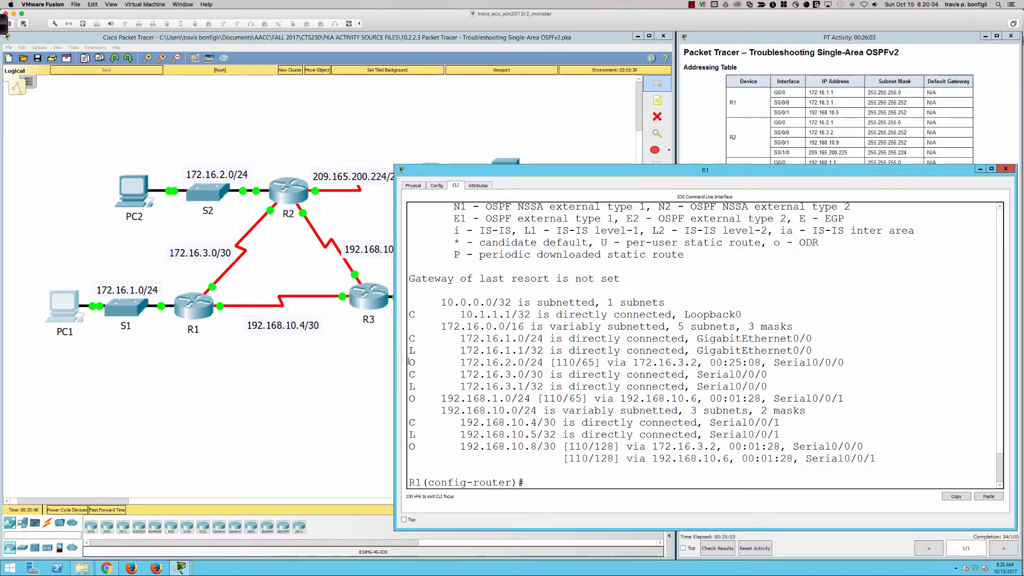
- Examine the OSPF routes to 172.16.2.0/24, 192.168.1.0/24 and 192.168.10.8/30 in R1's routing table against the topology
{"action": "left_click_drag", "start_coordinate": [409, 362], "coordinate": [545, 363]}
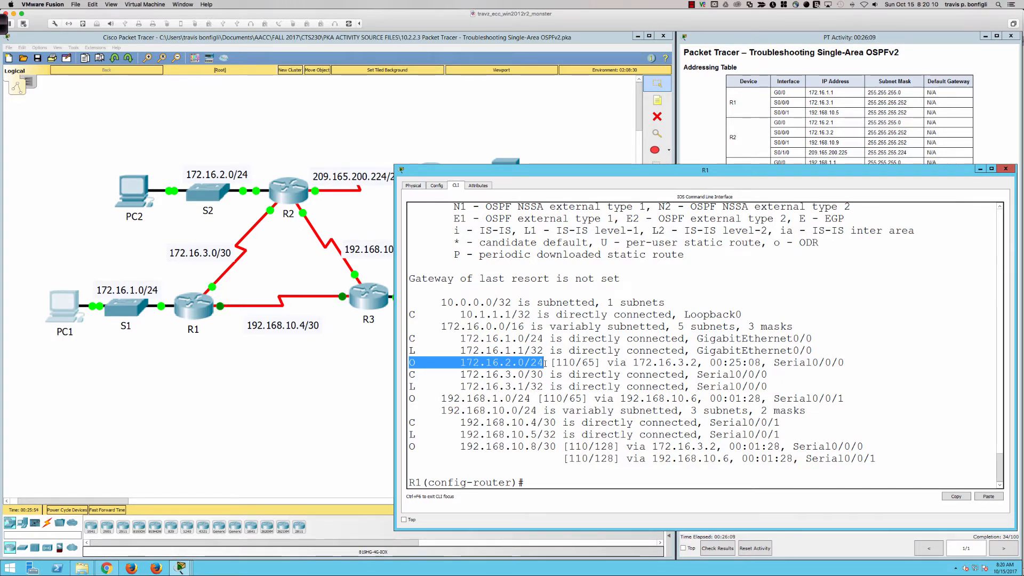
{"action": "left_click_drag", "start_coordinate": [409, 398], "coordinate": [531, 399]}
{"action": "left_click_drag", "start_coordinate": [399, 403], "coordinate": [675, 403]}
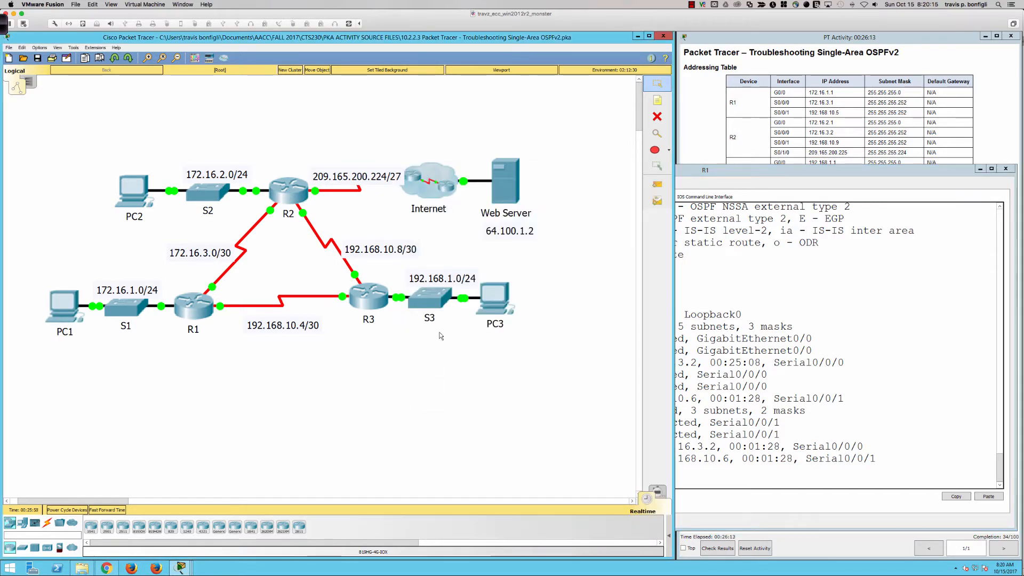
{"action": "left_click", "coordinate": [710, 385]}
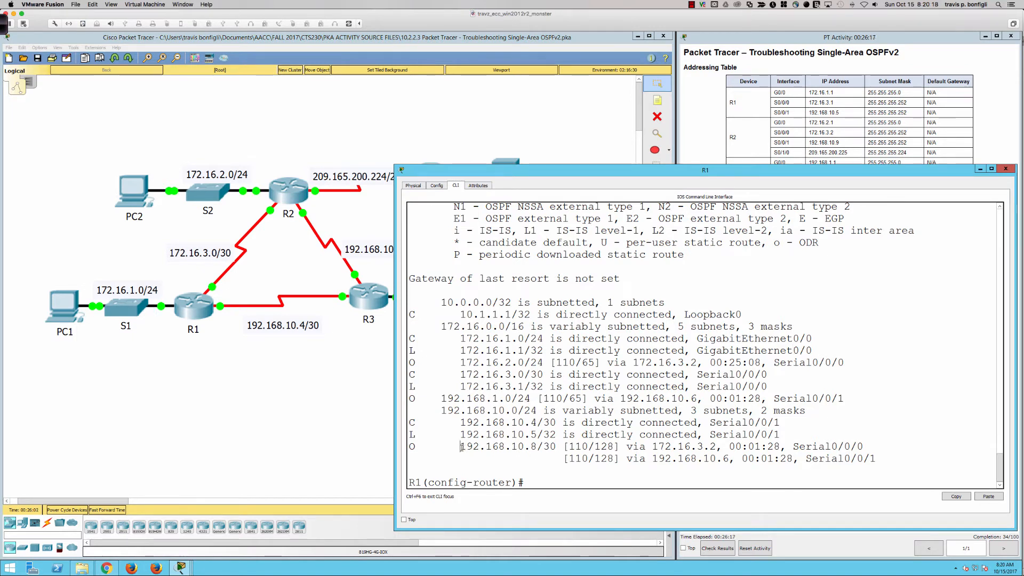
{"action": "left_click_drag", "start_coordinate": [461, 447], "coordinate": [563, 447]}
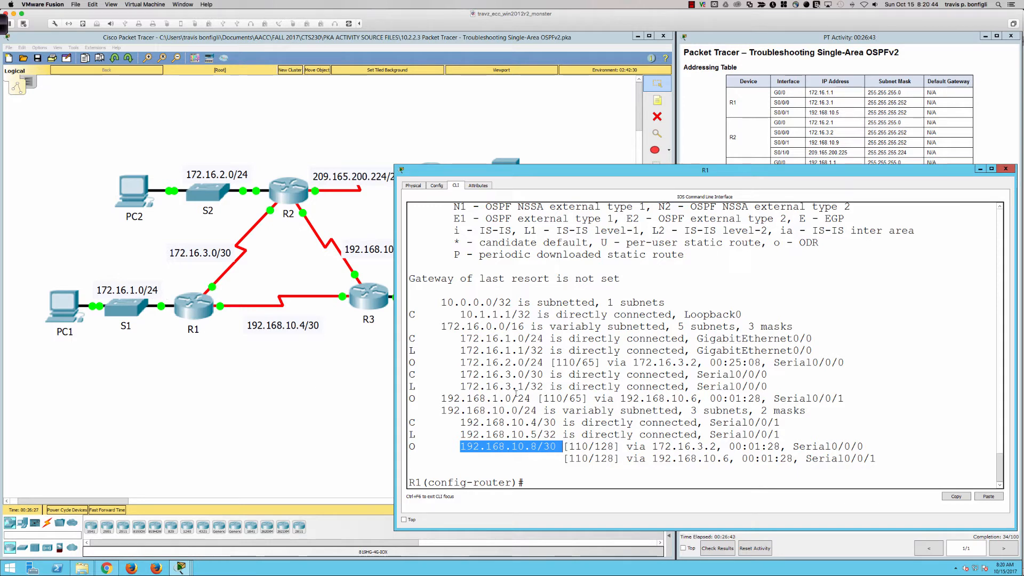
- Ping 172.16.2.10 from R1, consult the addressing table and abort the ping
{"action": "left_click", "coordinate": [516, 395]}
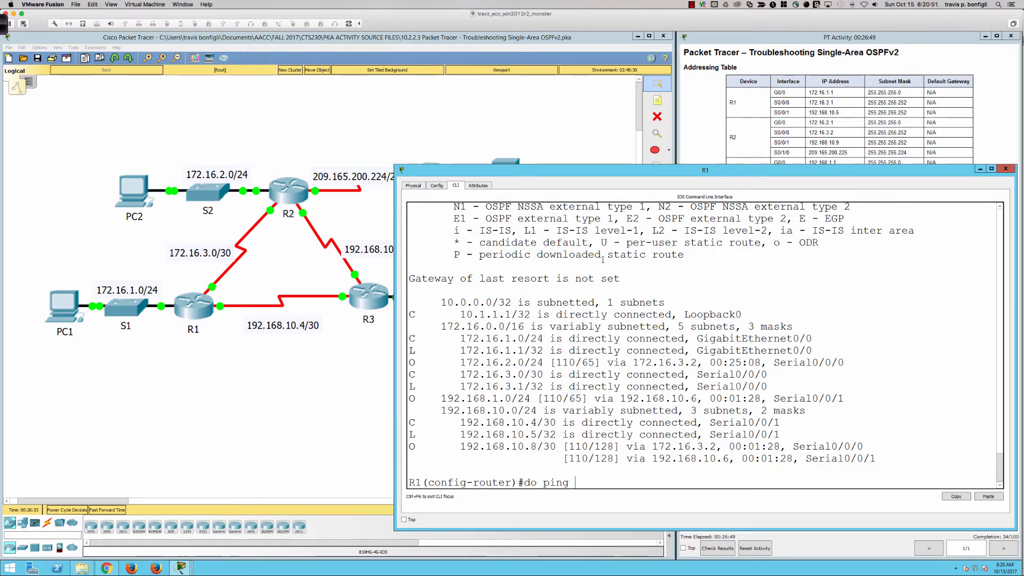
{"action": "type", "text": "172.16.2.10"}
{"action": "key", "text": "Return"}
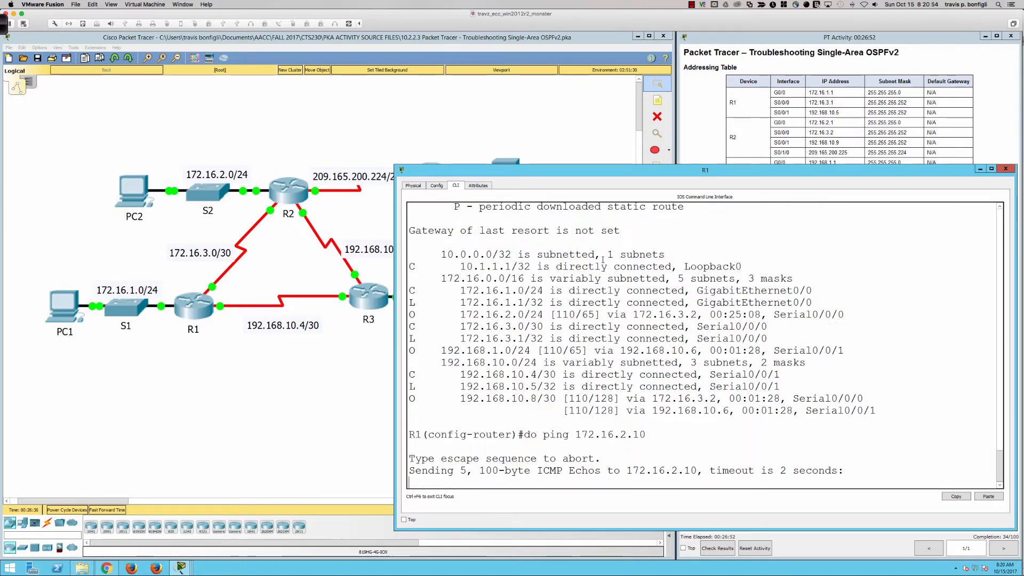
{"action": "left_click", "coordinate": [702, 120]}
{"action": "left_click", "coordinate": [544, 406]}
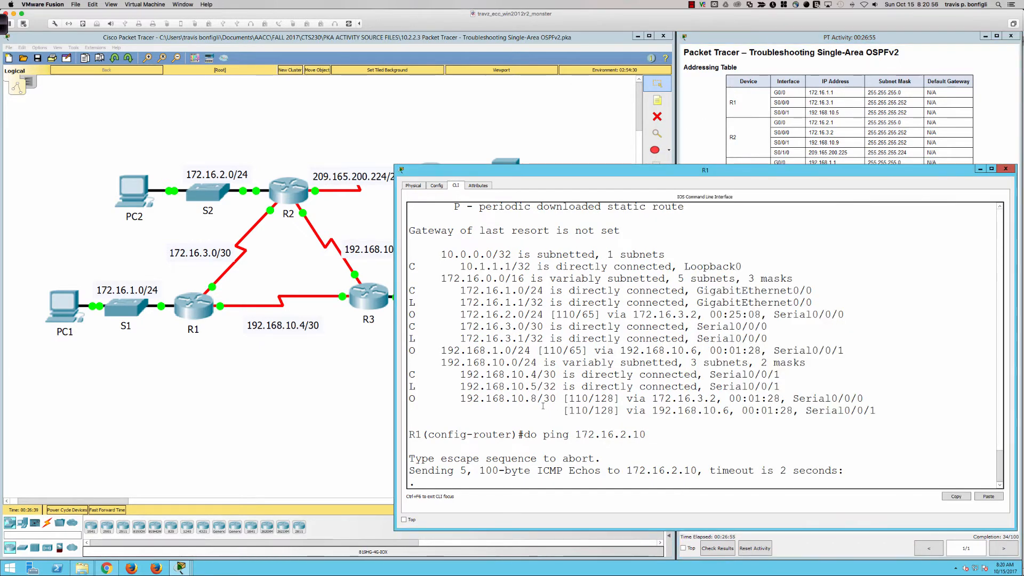
{"action": "key", "text": "ctrl+shift+6"}
- Ping PC2 at 172.16.2.2 from R1 three times, reusing the previous ping command
{"action": "key", "text": "Up"}
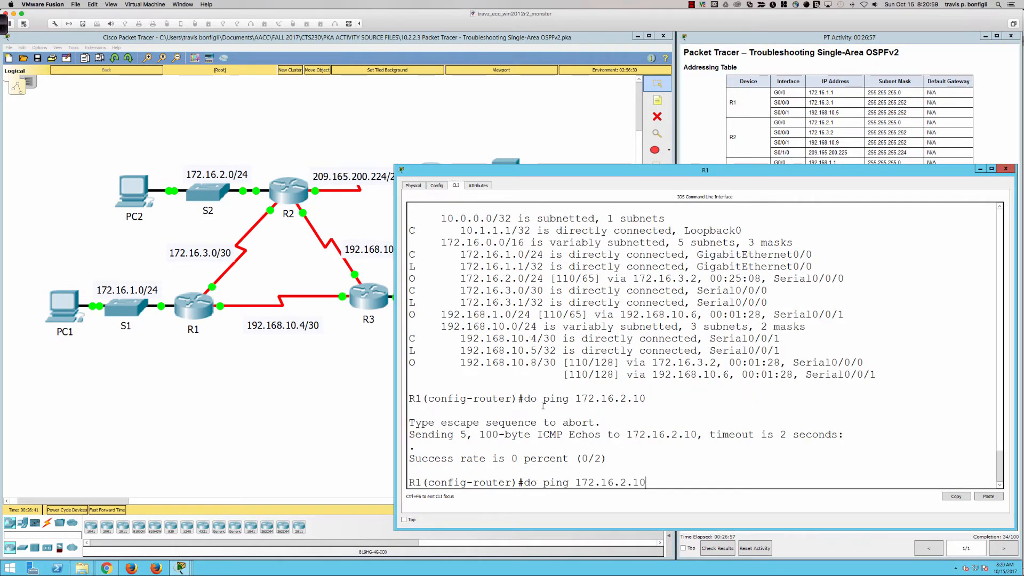
{"action": "key", "text": "BackSpace"}
{"action": "key", "text": "BackSpace"}
{"action": "type", "text": "2"}
{"action": "key", "text": "Return"}
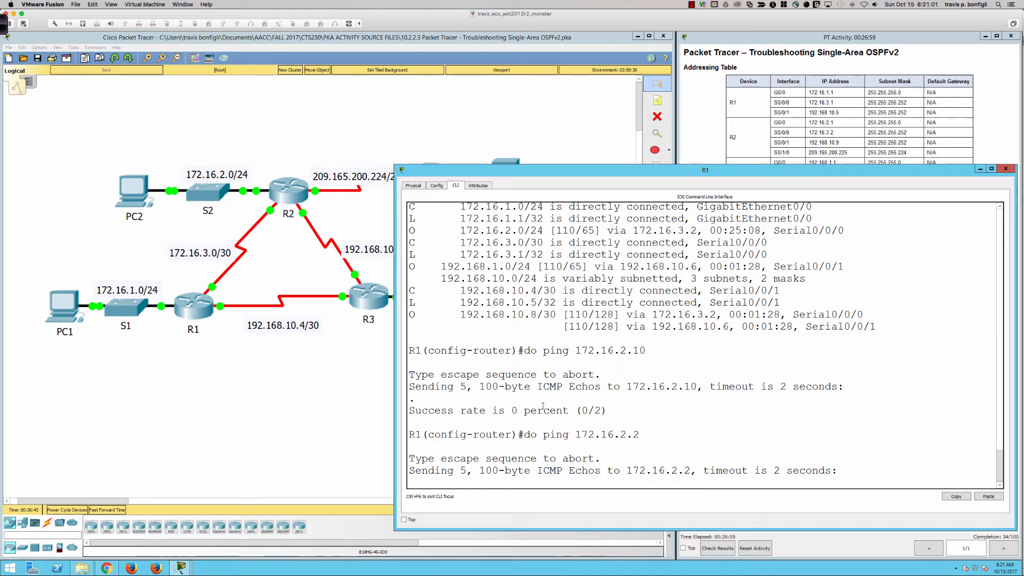
{"action": "key", "text": "Up"}
{"action": "key", "text": "Return"}
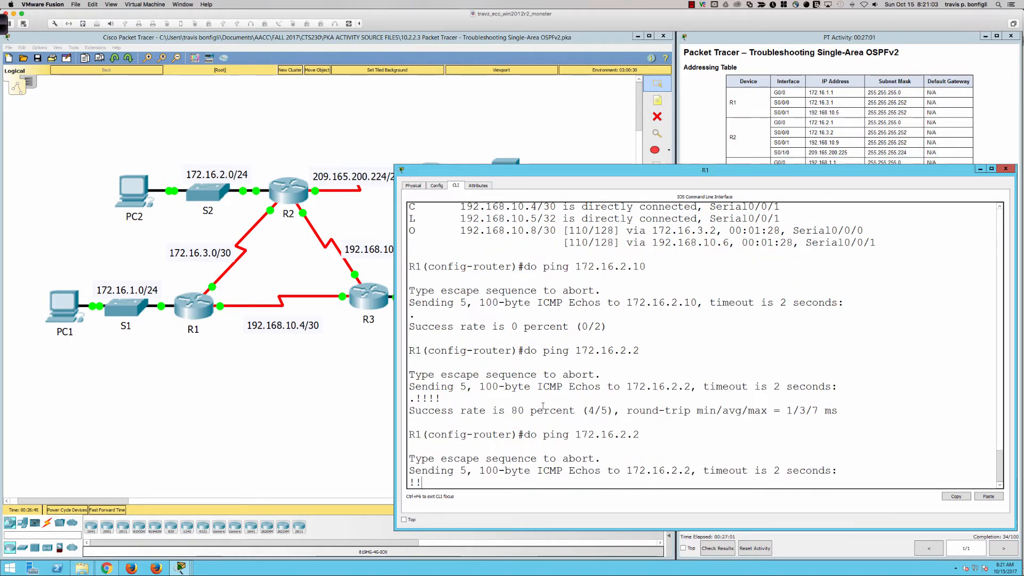
{"action": "key", "text": "Up"}
{"action": "key", "text": "Return"}
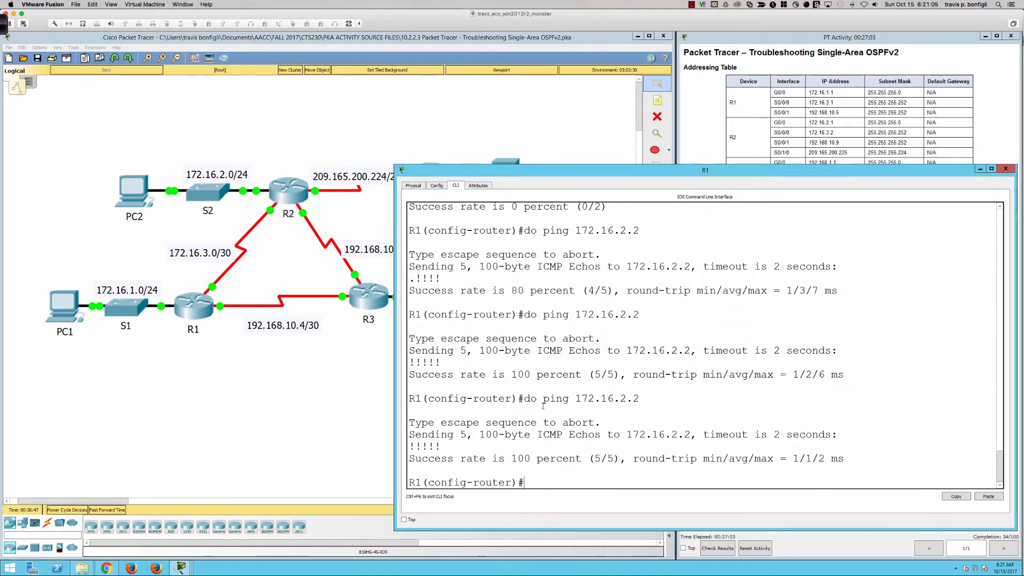
- Ping 192.168.10.2 from R1 by editing the recalled ping command
{"action": "key", "text": "Up"}
{"action": "key", "text": "BackSpace"}
{"action": "key", "text": "BackSpace"}
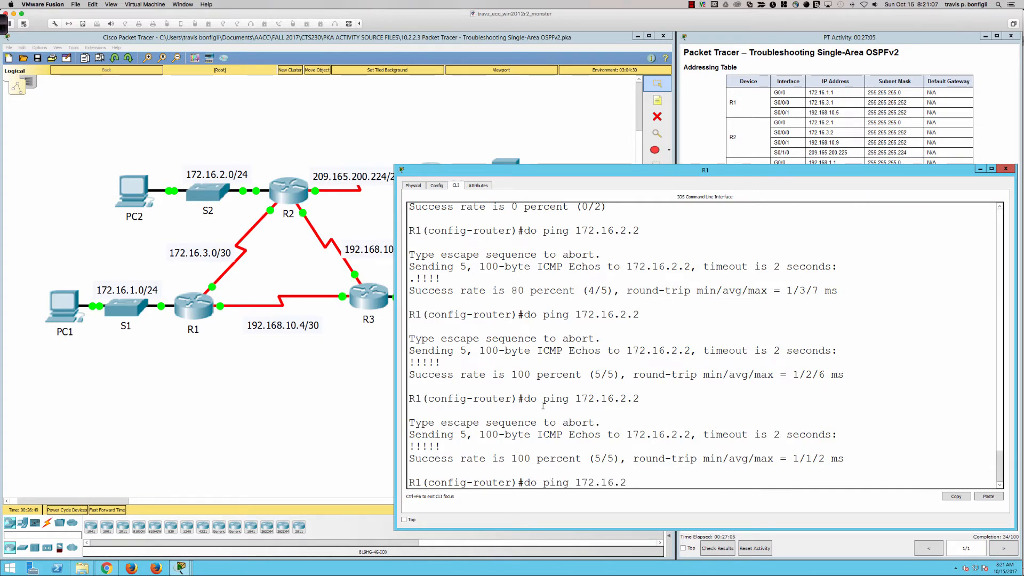
{"action": "key", "text": "BackSpace"}
{"action": "key", "text": "BackSpace"}
{"action": "key", "text": "BackSpace"}
{"action": "key", "text": "BackSpace"}
{"action": "key", "text": "BackSpace"}
{"action": "key", "text": "BackSpace"}
{"action": "key", "text": "BackSpace"}
{"action": "type", "text": "92.168.10.2"}
{"action": "key", "text": "Return"}
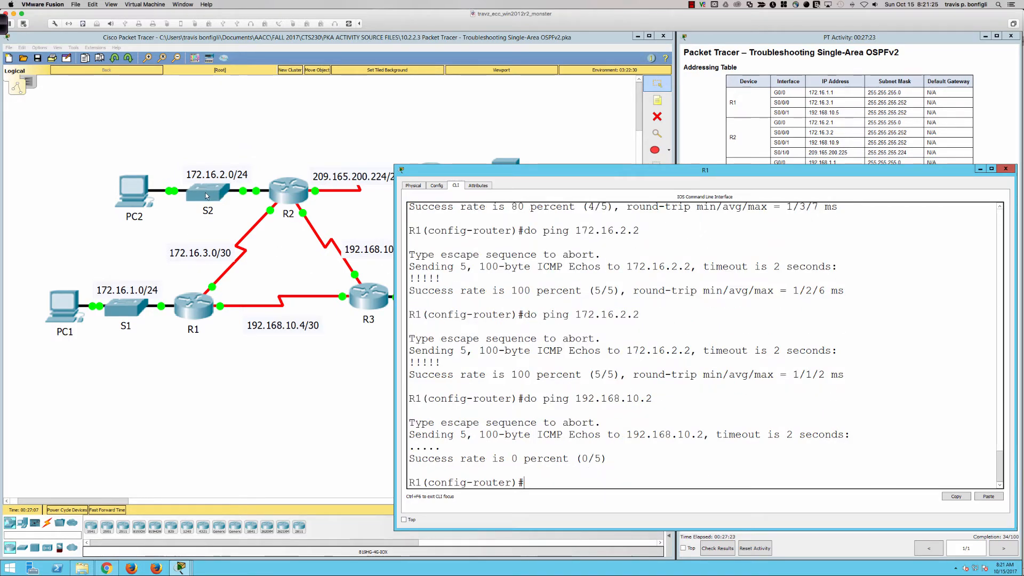
- Ping PC2 at 172.16.2.2 from PC1's command prompt
{"action": "left_click", "coordinate": [69, 308]}
{"action": "left_click", "coordinate": [559, 233]}
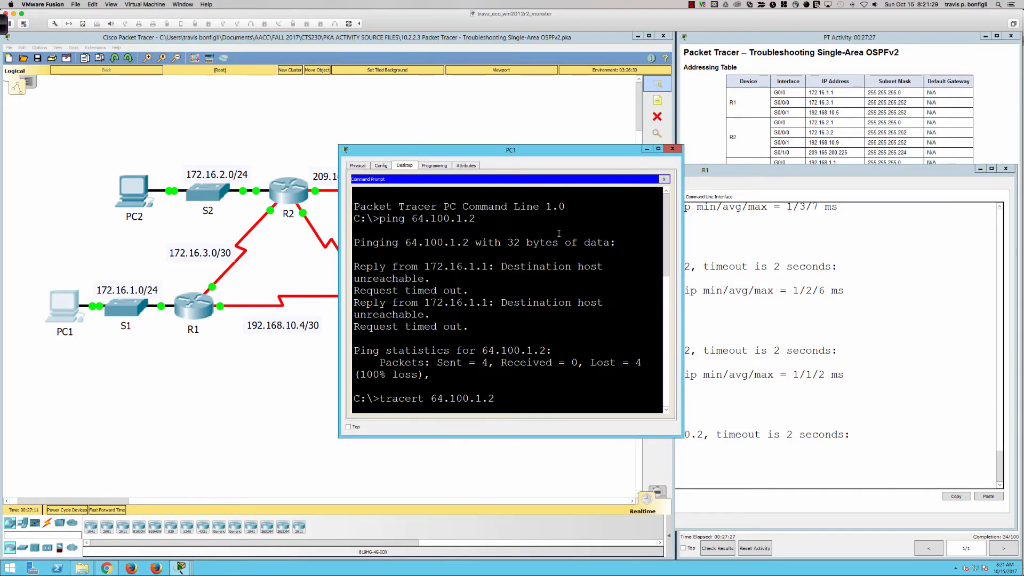
{"action": "type", "text": "ping 172.16.2."}
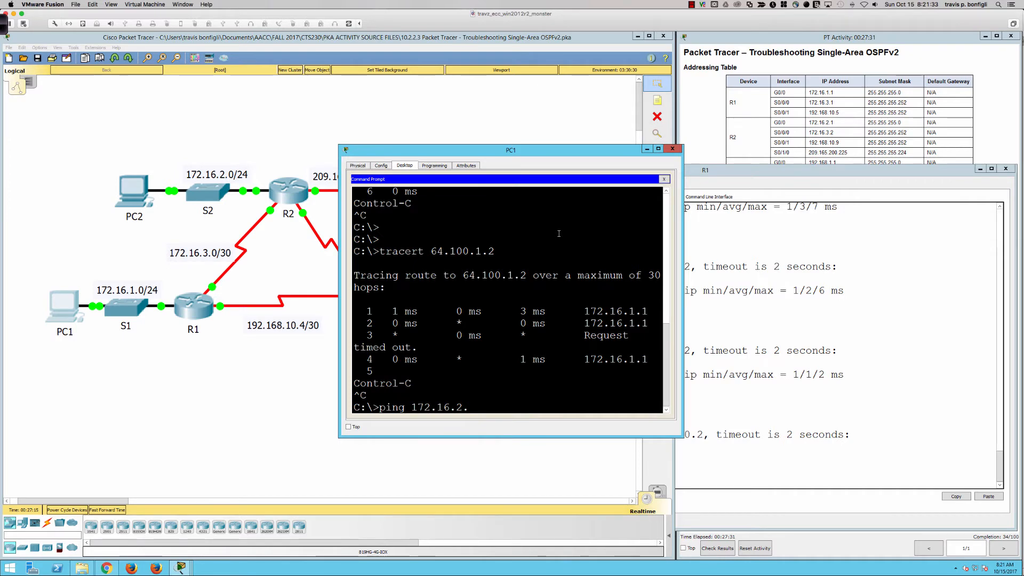
{"action": "type", "text": "2"}
{"action": "key", "text": "Return"}
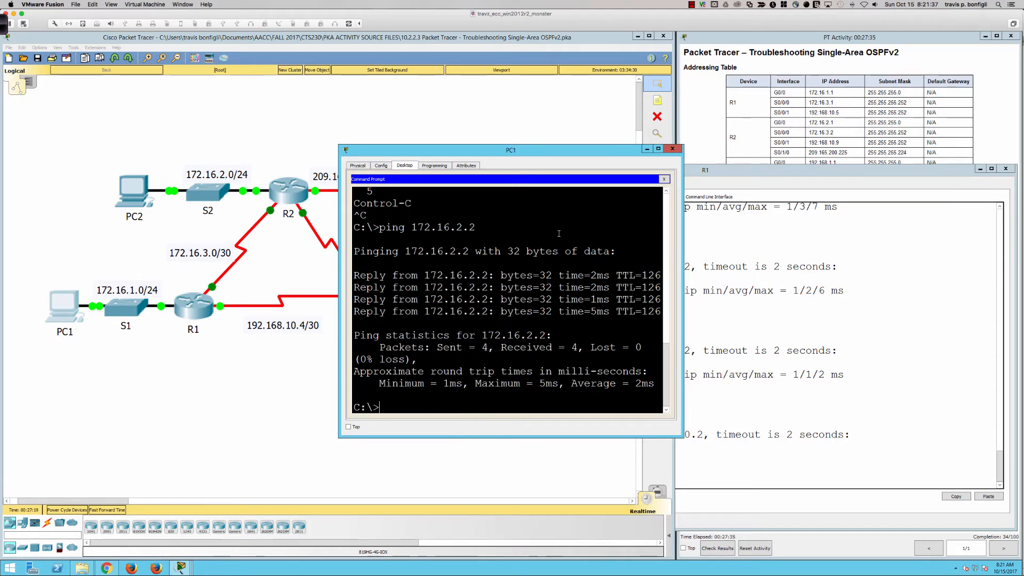
- Look up PC3's address in the addressing table and ping it at 192.168.1.2 from PC1
{"action": "key", "text": "Up"}
{"action": "key", "text": "BackSpace"}
{"action": "key", "text": "BackSpace"}
{"action": "key", "text": "BackSpace"}
{"action": "key", "text": "BackSpace"}
{"action": "key", "text": "BackSpace"}
{"action": "key", "text": "BackSpace"}
{"action": "key", "text": "BackSpace"}
{"action": "key", "text": "BackSpace"}
{"action": "key", "text": "BackSpace"}
{"action": "key", "text": "BackSpace"}
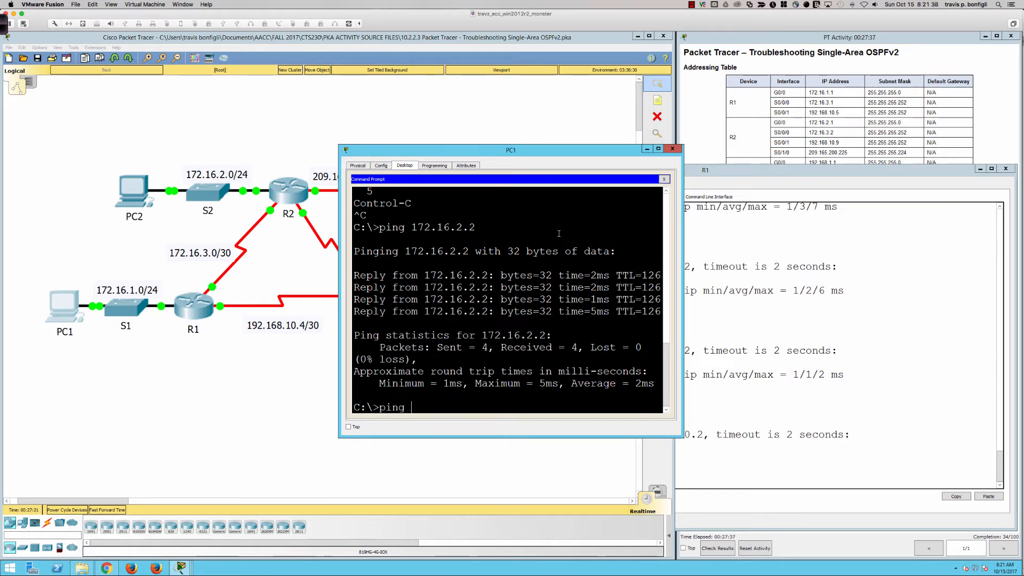
{"action": "type", "text": "192.168."}
{"action": "left_click", "coordinate": [714, 122]}
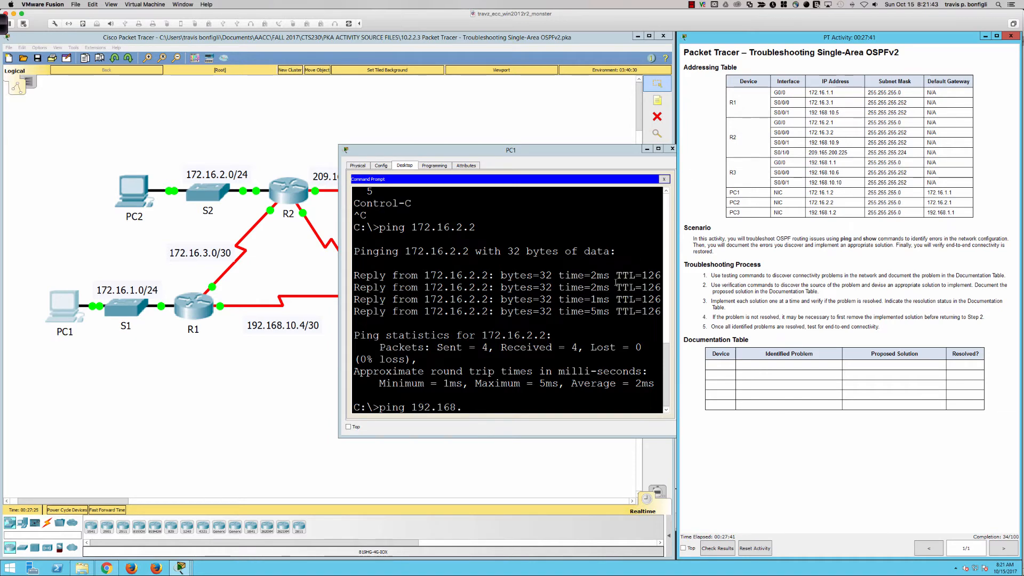
{"action": "left_click", "coordinate": [578, 300]}
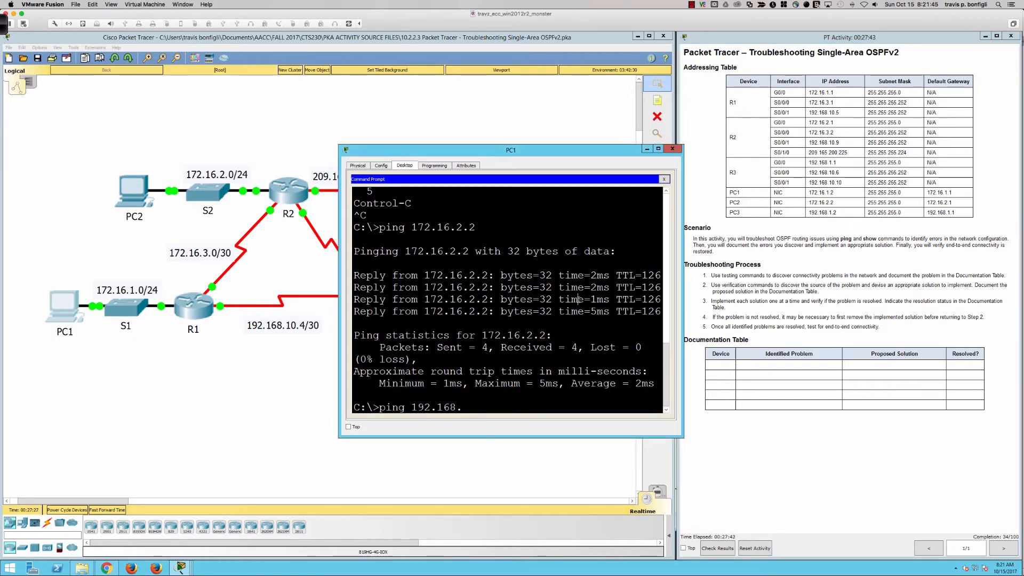
{"action": "type", "text": "1.2"}
{"action": "key", "text": "Return"}
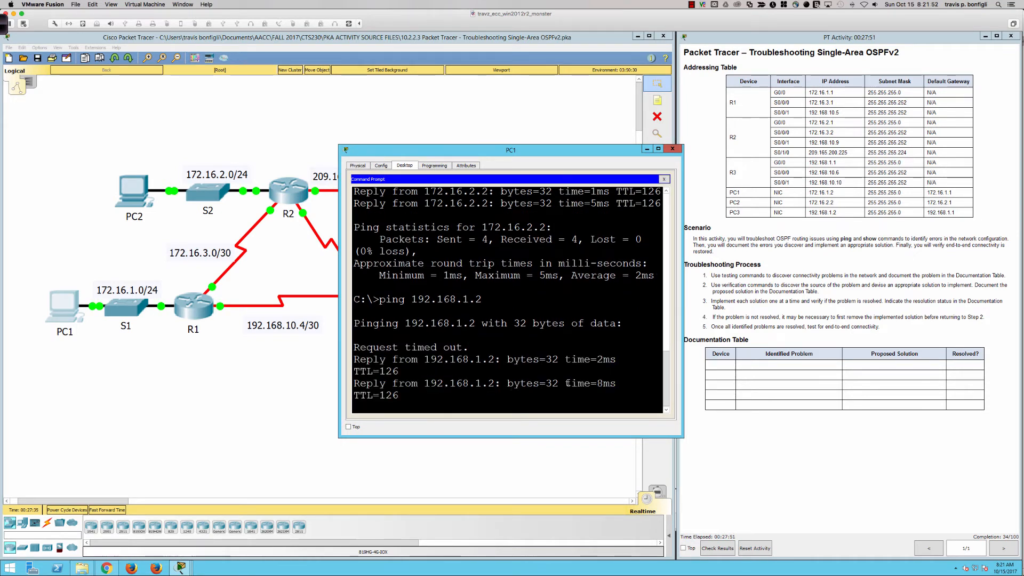
- Return to R1's command line and ping PC3 at 192.168.1.2, correcting the recalled ping command
{"action": "left_click", "coordinate": [186, 315]}
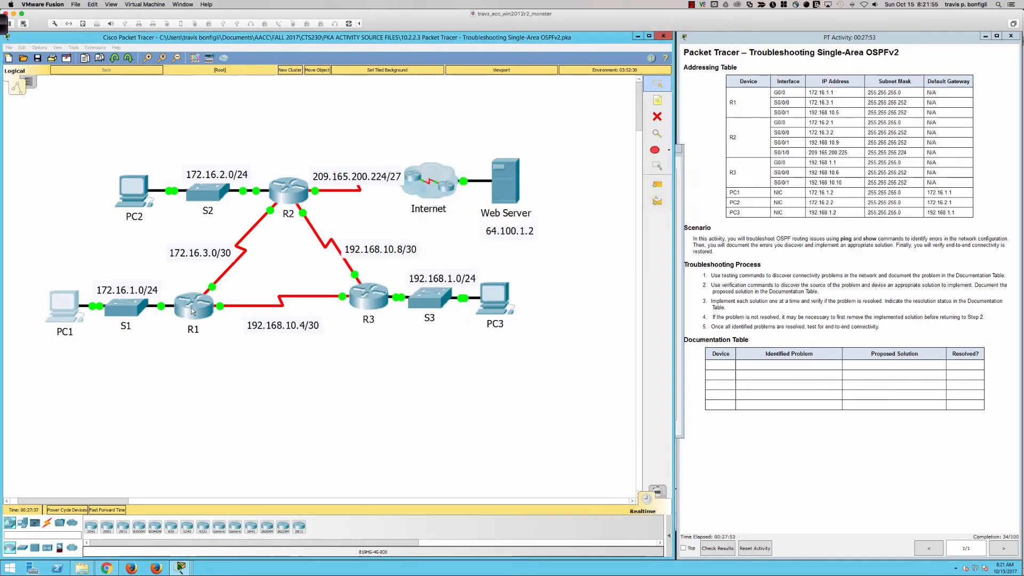
{"action": "left_click", "coordinate": [784, 444]}
{"action": "key", "text": "Up"}
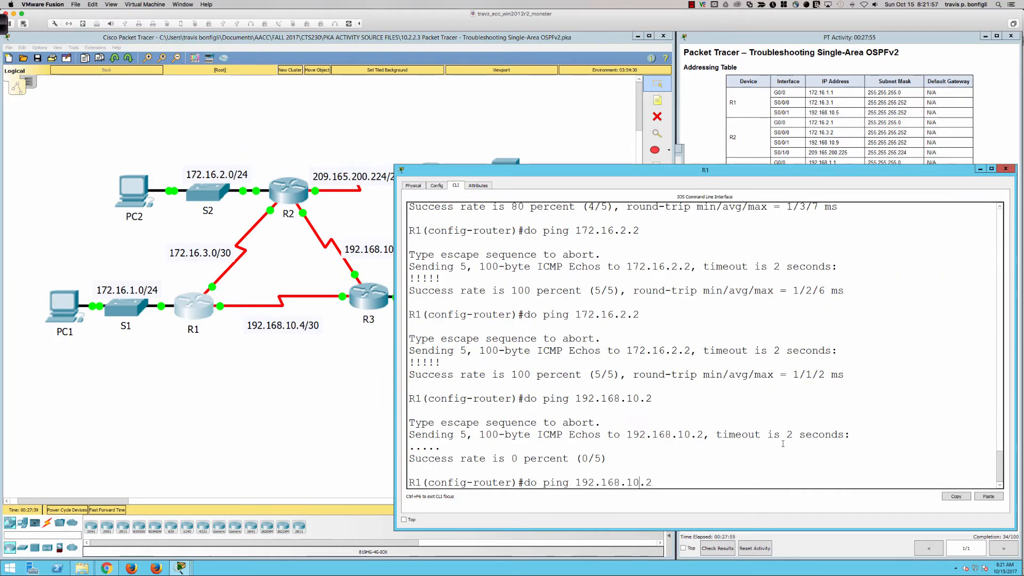
{"action": "key", "text": "BackSpace"}
{"action": "key", "text": "Return"}
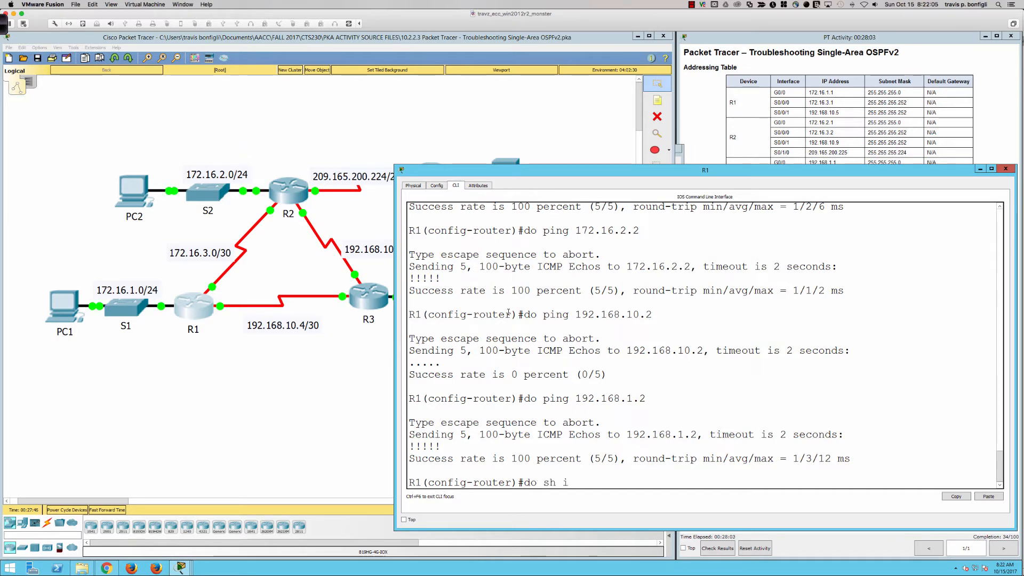
- Show R1's full IP routing table again and highlight the gateway of last resort line
{"action": "type", "text": "p route"}
{"action": "key", "text": "Return"}
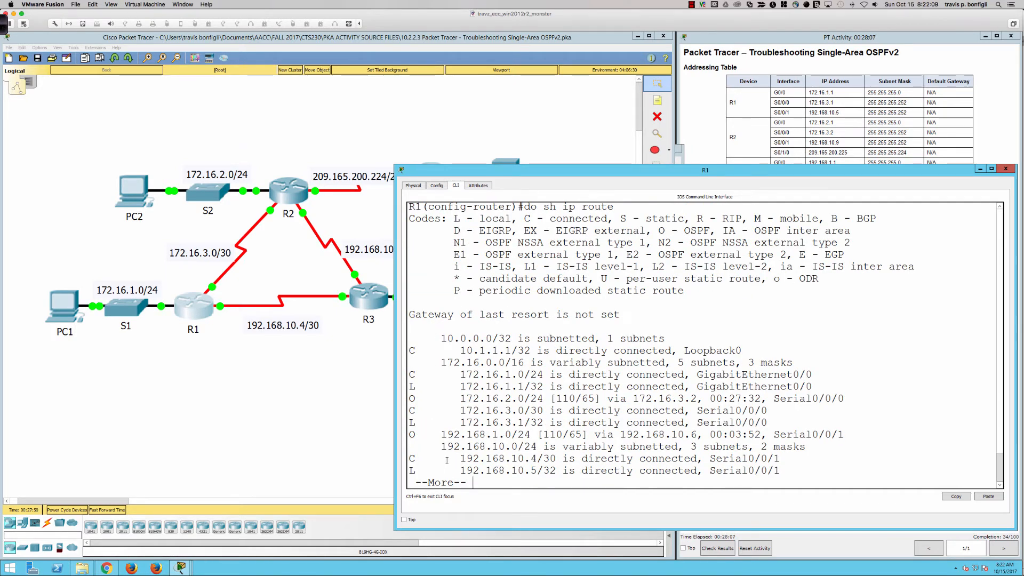
{"action": "key", "text": "space"}
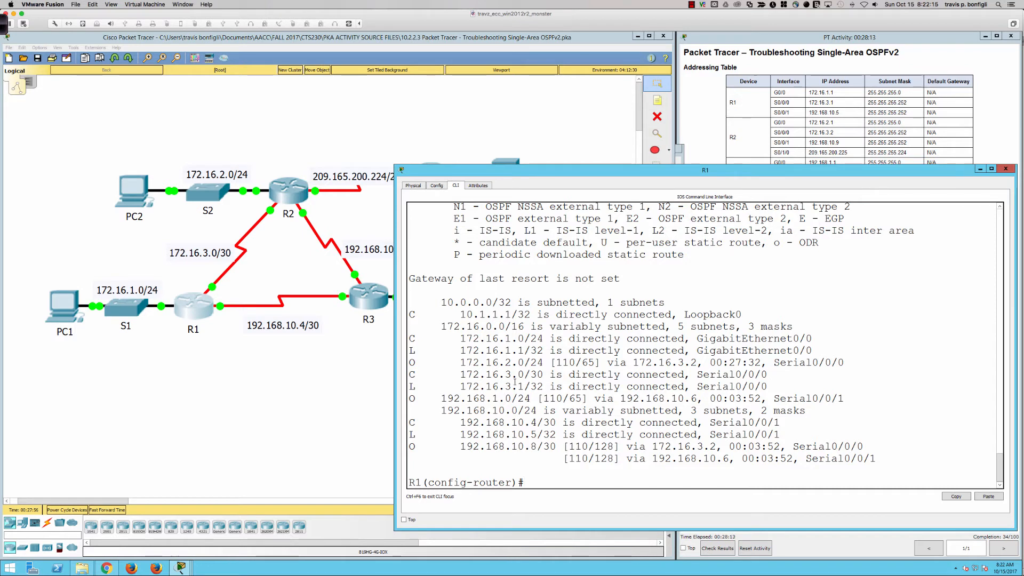
{"action": "left_click_drag", "start_coordinate": [409, 278], "coordinate": [622, 278]}
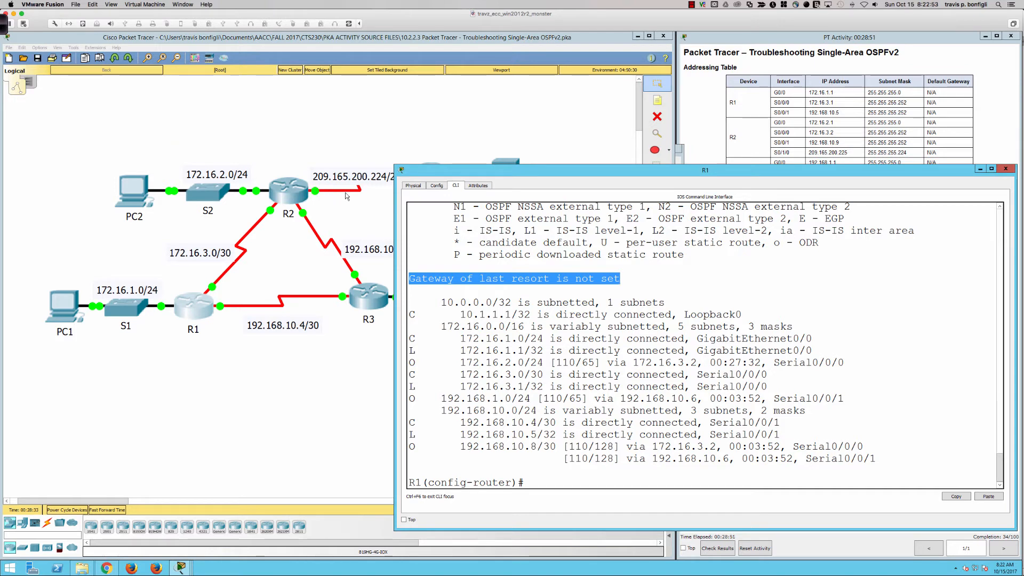
- Open R2's command line, enlarge its window and move it over the topology
{"action": "left_click", "coordinate": [289, 194]}
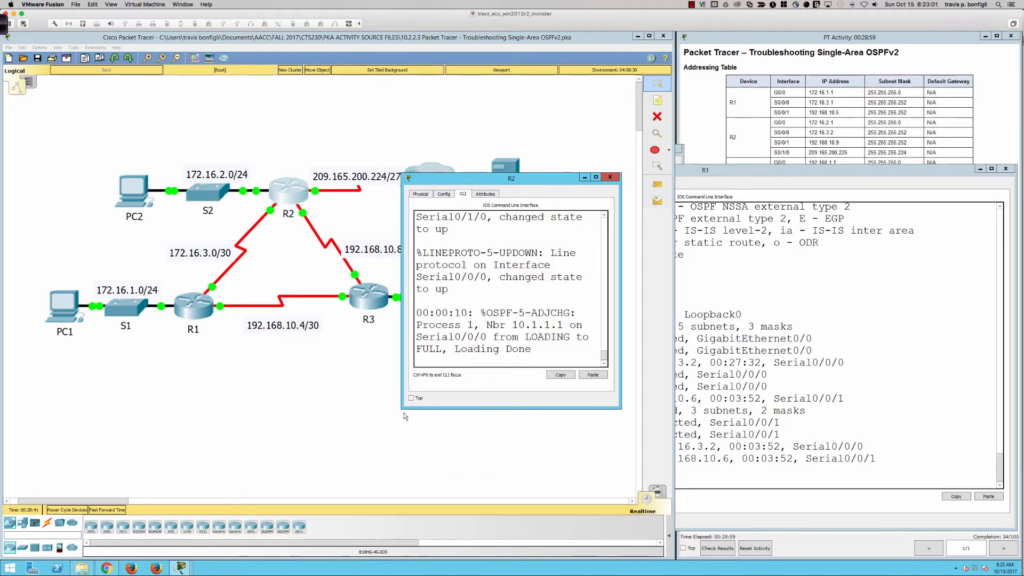
{"action": "left_click_drag", "start_coordinate": [622, 172], "coordinate": [25, 427]}
{"action": "left_click_drag", "start_coordinate": [196, 182], "coordinate": [212, 110]}
{"action": "left_click_drag", "start_coordinate": [205, 102], "coordinate": [204, 40]}
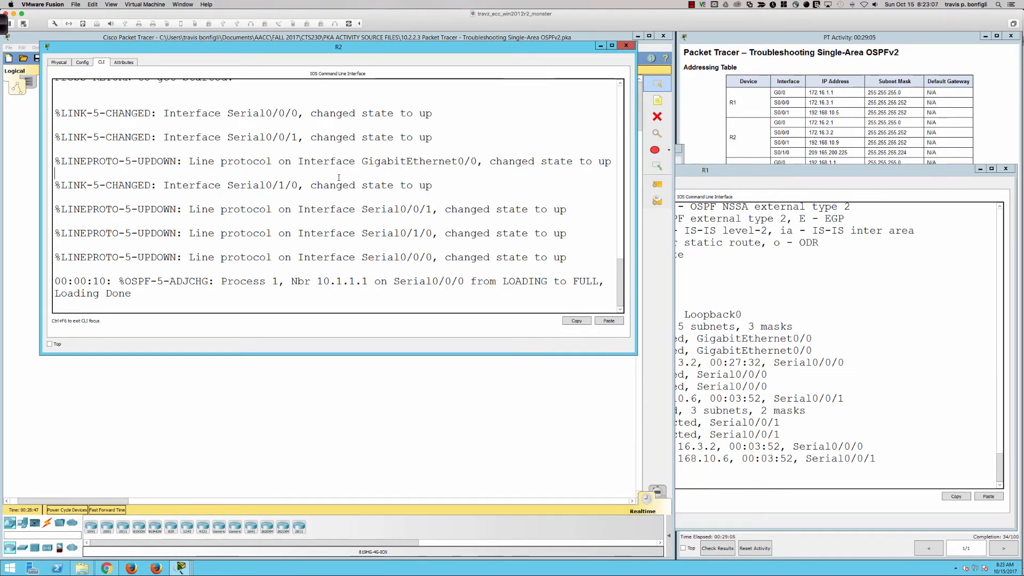
- Enter privileged mode on R2, show its full IP routing table and highlight the static default route line
{"action": "key", "text": "Return"}
{"action": "key", "text": "Return"}
{"action": "key", "text": "Return"}
{"action": "type", "text": "en"}
{"action": "key", "text": "Return"}
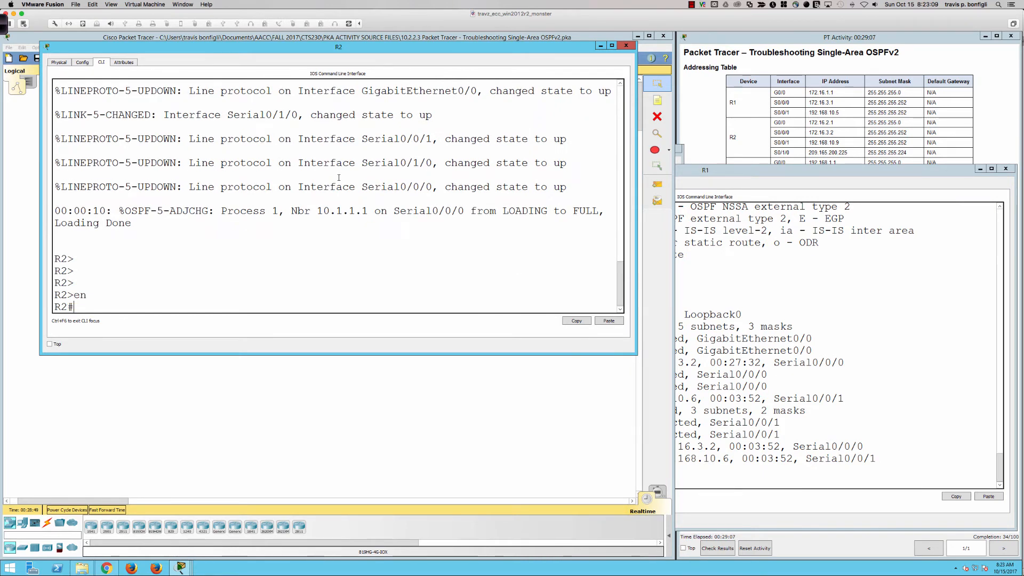
{"action": "key", "text": "Return"}
{"action": "key", "text": "Return"}
{"action": "key", "text": "Return"}
{"action": "type", "text": "sh ip ro"}
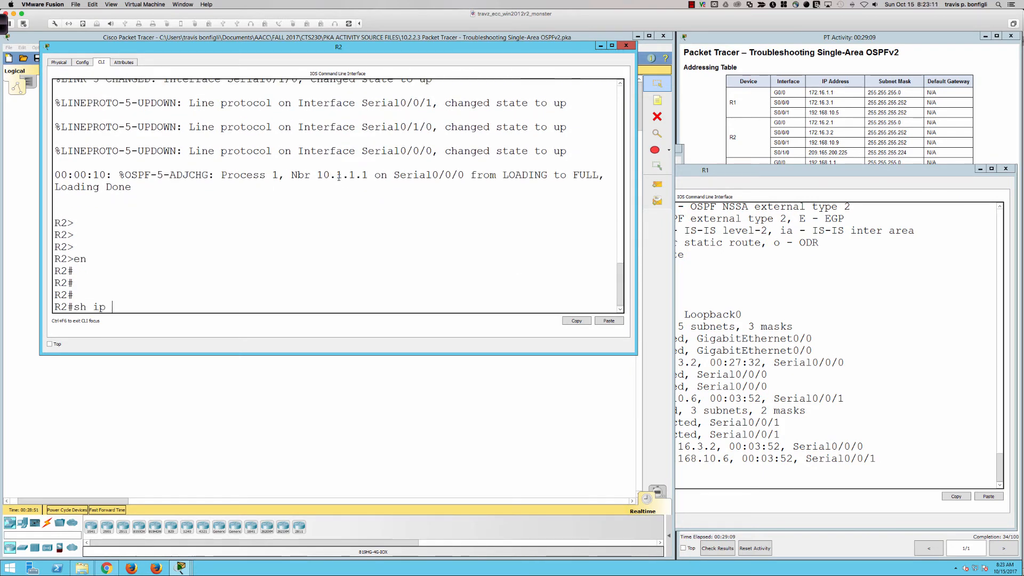
{"action": "key", "text": "Return"}
{"action": "key", "text": "space"}
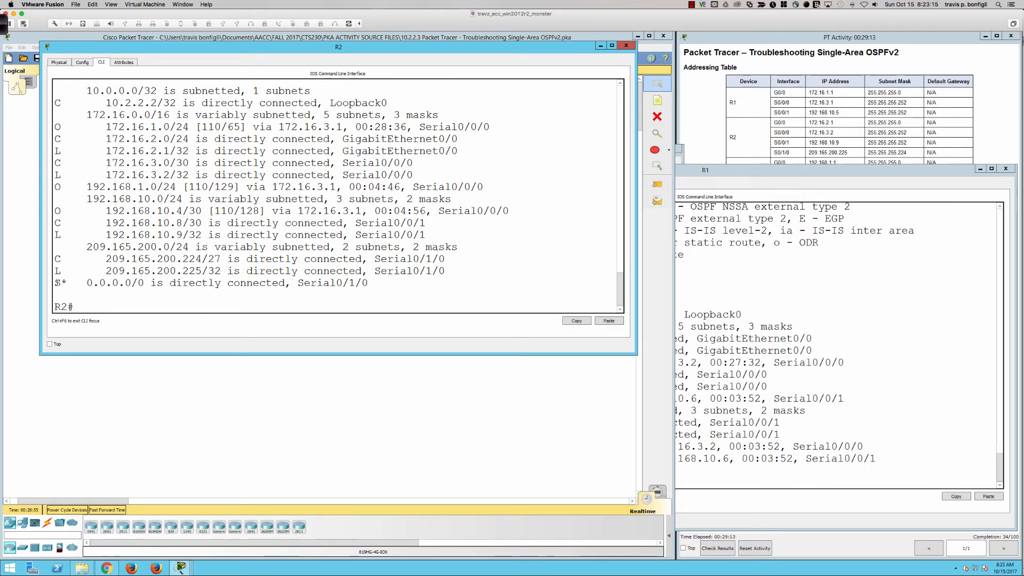
{"action": "left_click_drag", "start_coordinate": [56, 283], "coordinate": [373, 283]}
{"action": "left_click", "coordinate": [470, 287]}
- Show R2's running configuration and examine the OSPF passive interface, network statements and static default route, highlighting the relevant lines
{"action": "type", "text": "sh run"}
{"action": "key", "text": "Return"}
{"action": "key", "text": "space"}
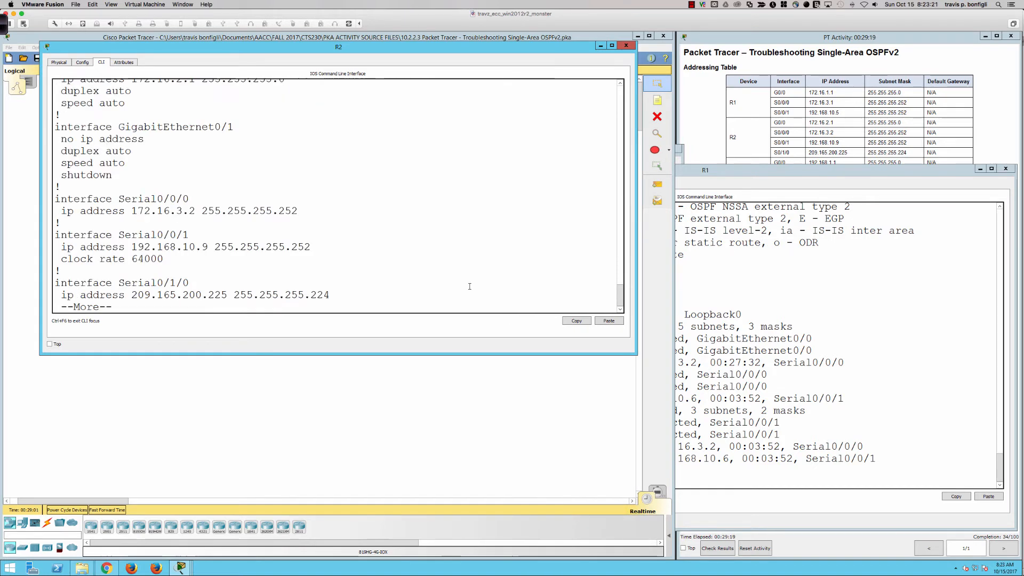
{"action": "key", "text": "space"}
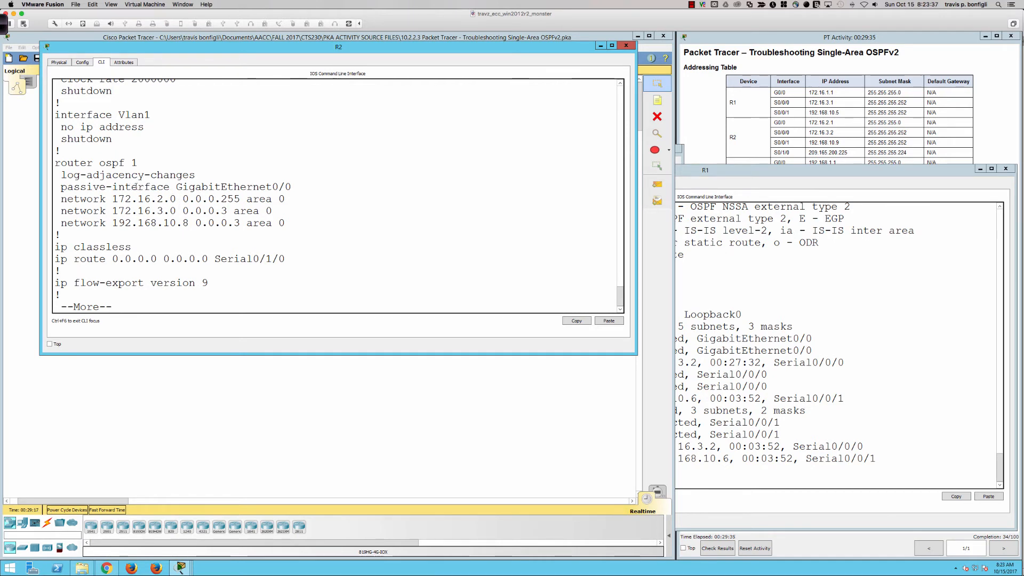
{"action": "left_click_drag", "start_coordinate": [135, 186], "coordinate": [294, 191]}
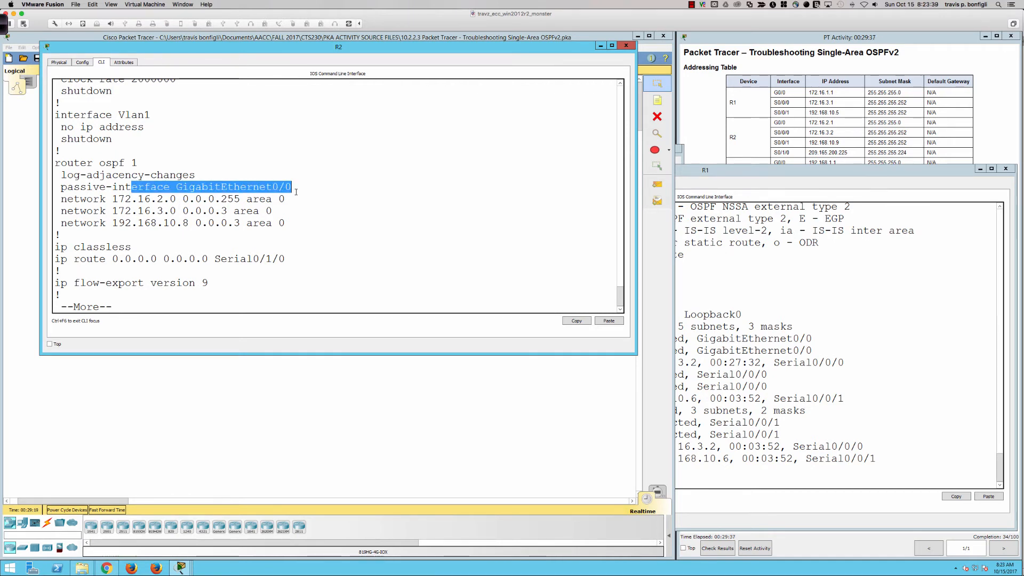
{"action": "left_click", "coordinate": [172, 224]}
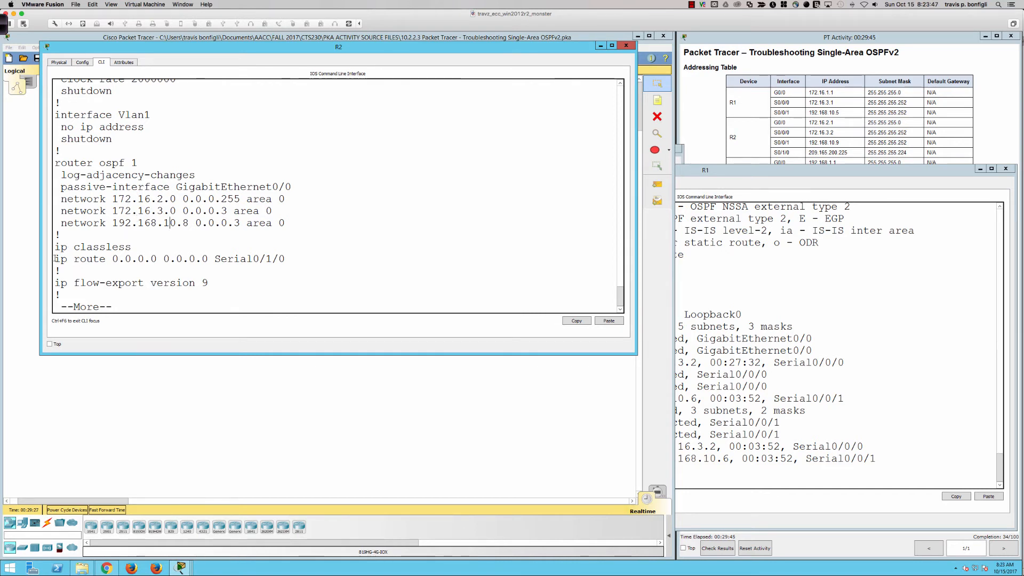
{"action": "left_click_drag", "start_coordinate": [54, 260], "coordinate": [288, 259]}
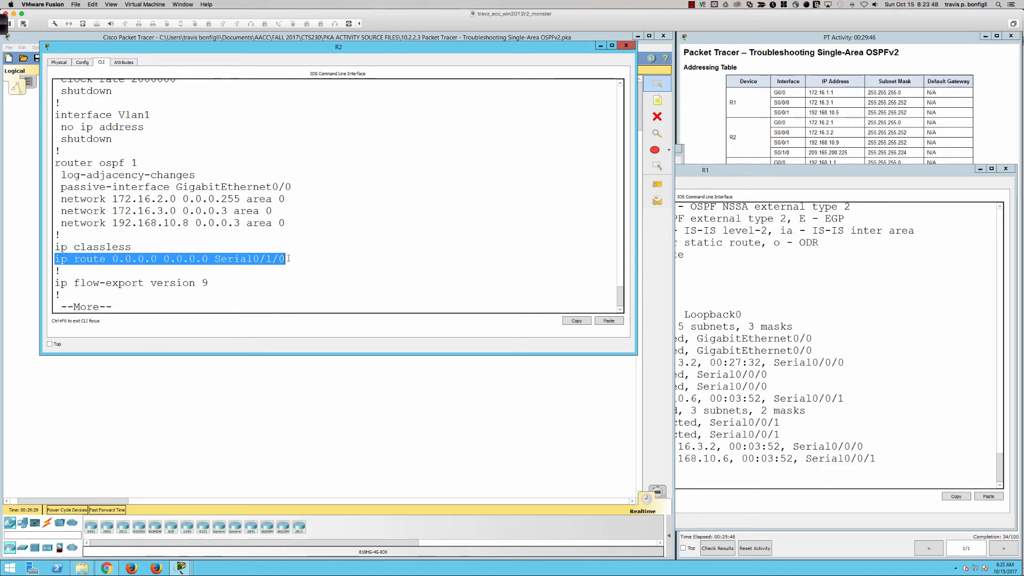
{"action": "left_click", "coordinate": [473, 244]}
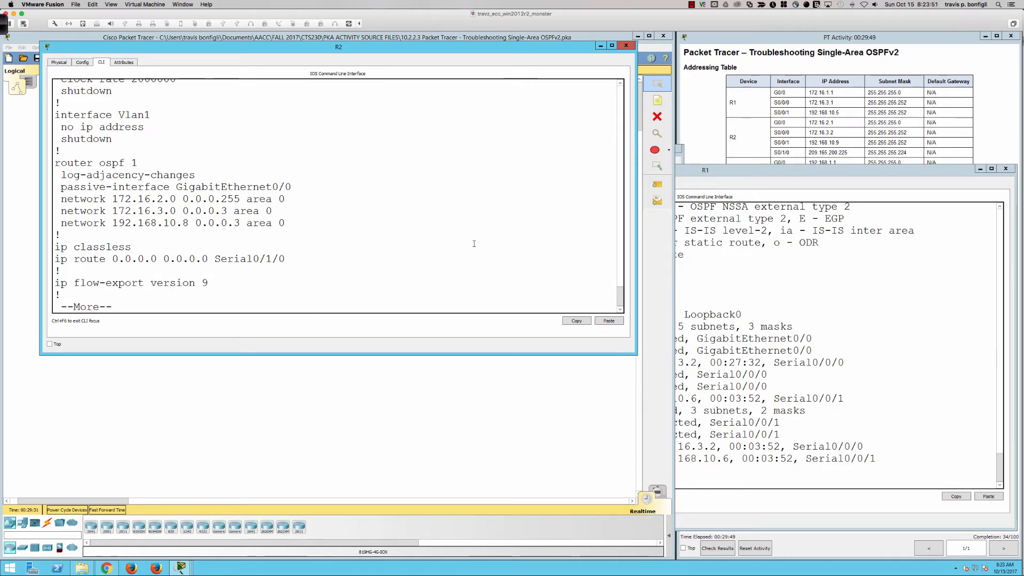
- Leave the configuration listing and set OSPF process 1 on R2 to advertise the default route with default-information originate
{"action": "type", "text": "qconf t"}
{"action": "key", "text": "Return"}
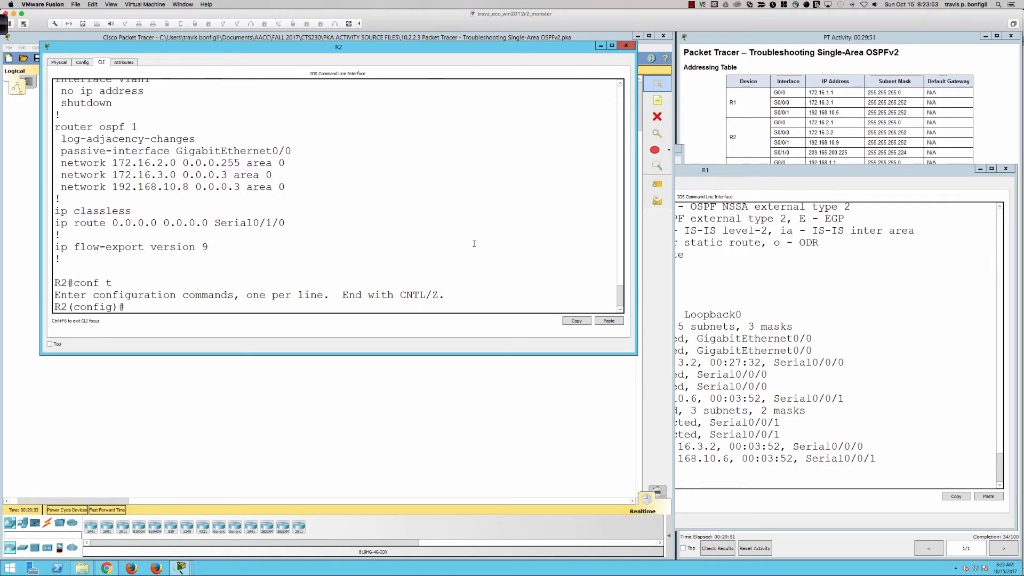
{"action": "type", "text": "router ospf 1"}
{"action": "key", "text": "Return"}
{"action": "type", "text": "def"}
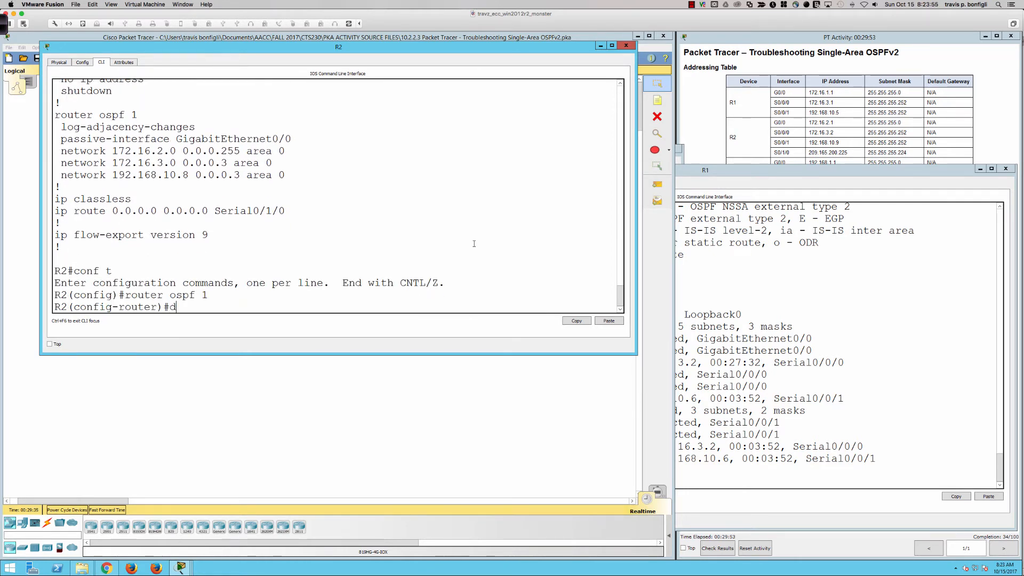
{"action": "key", "text": "Tab"}
{"action": "type", "text": "ori"}
{"action": "key", "text": "Tab"}
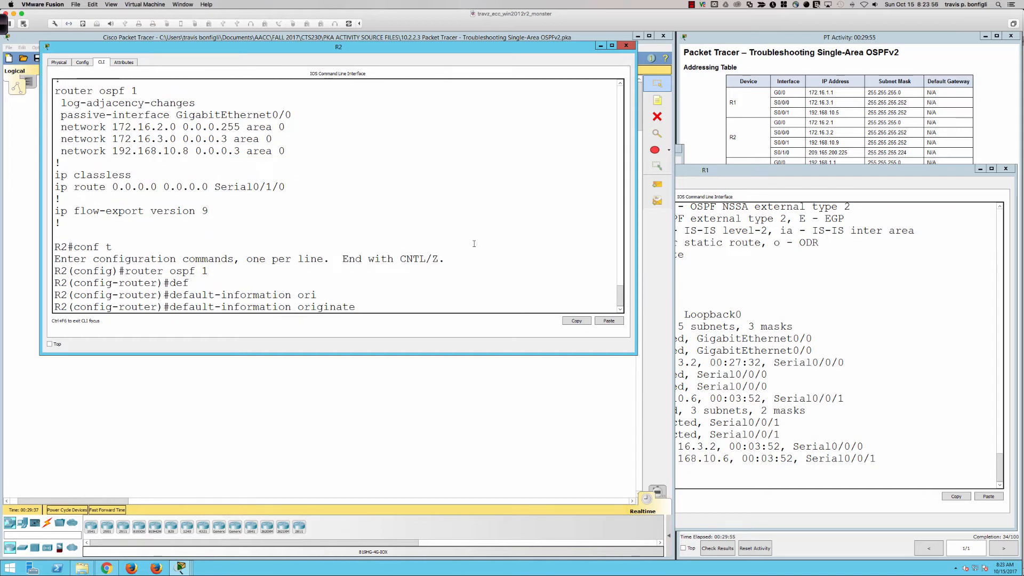
{"action": "key", "text": "Return"}
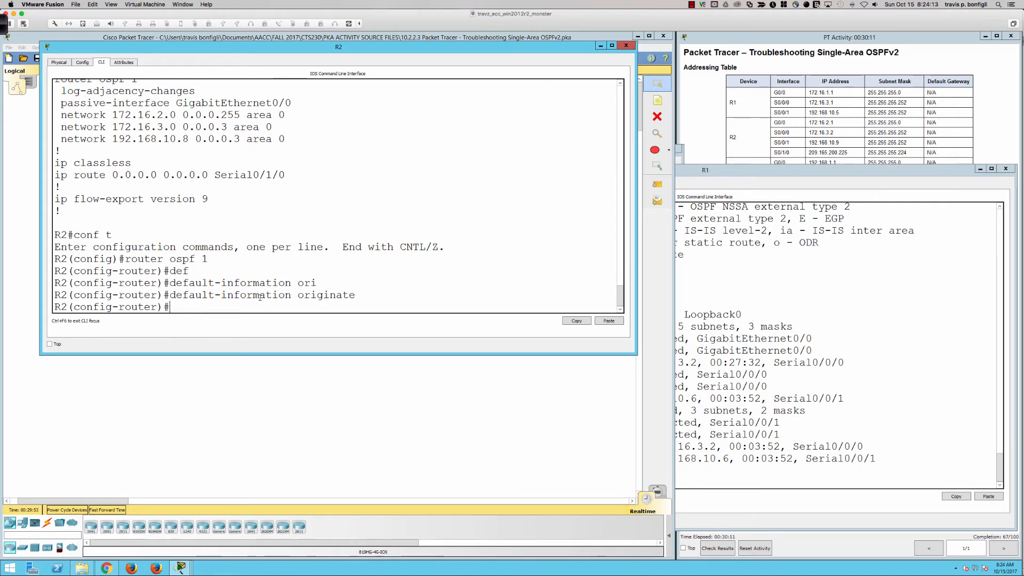
- Show R1's IP routing table again and highlight the OSPF external default route line
{"action": "left_click", "coordinate": [714, 345]}
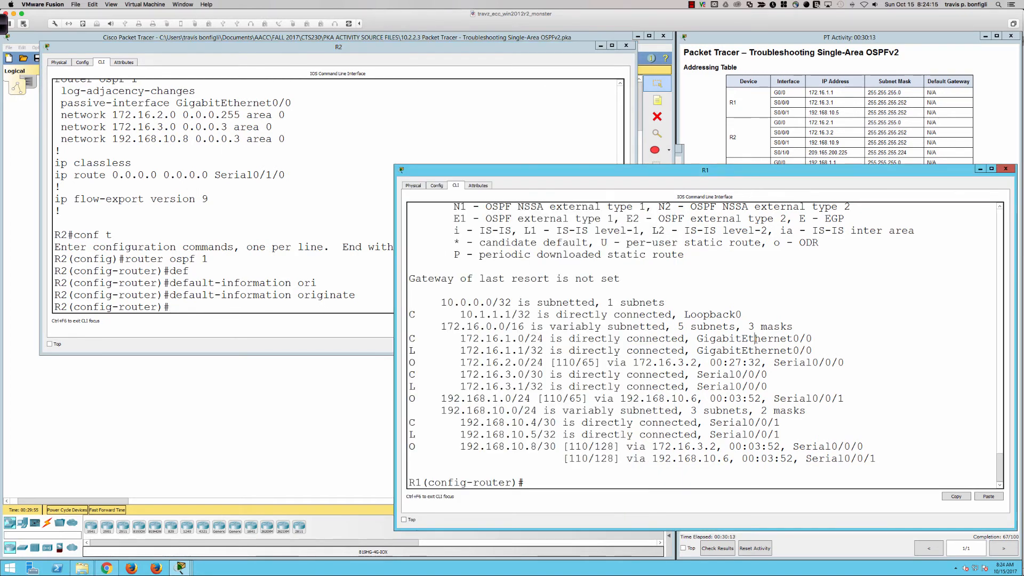
{"action": "type", "text": "do sh ip route"}
{"action": "key", "text": "Return"}
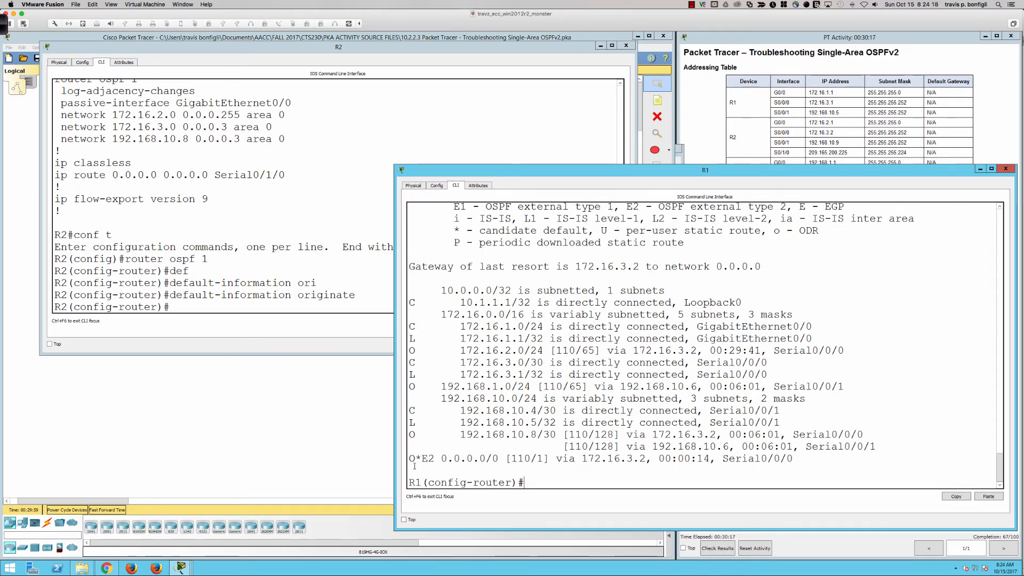
{"action": "left_click_drag", "start_coordinate": [409, 457], "coordinate": [791, 461]}
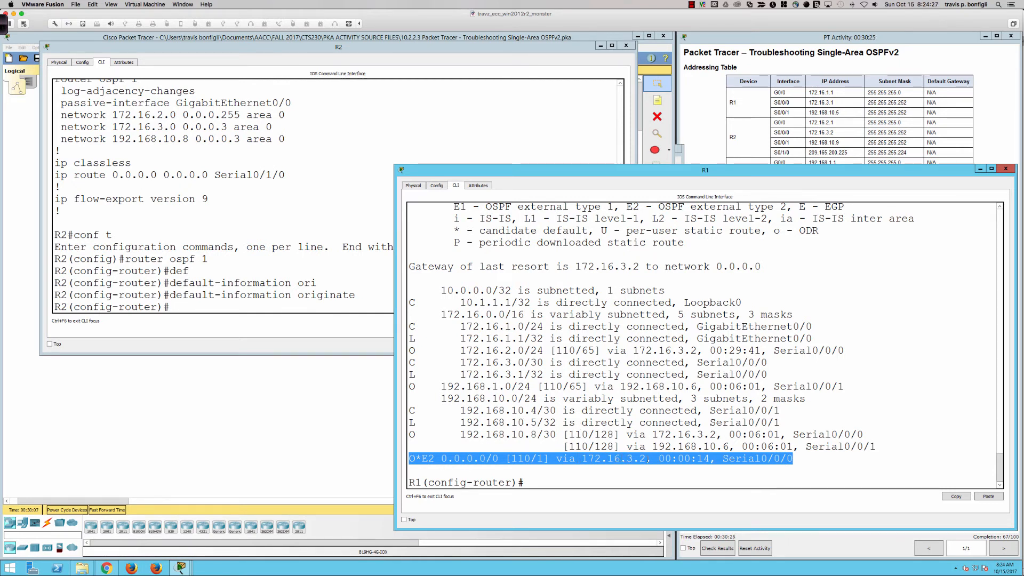
- Trace the route from PC1's command prompt to the web server at 64.100.1.2 and highlight the final hop address
{"action": "left_click", "coordinate": [241, 424]}
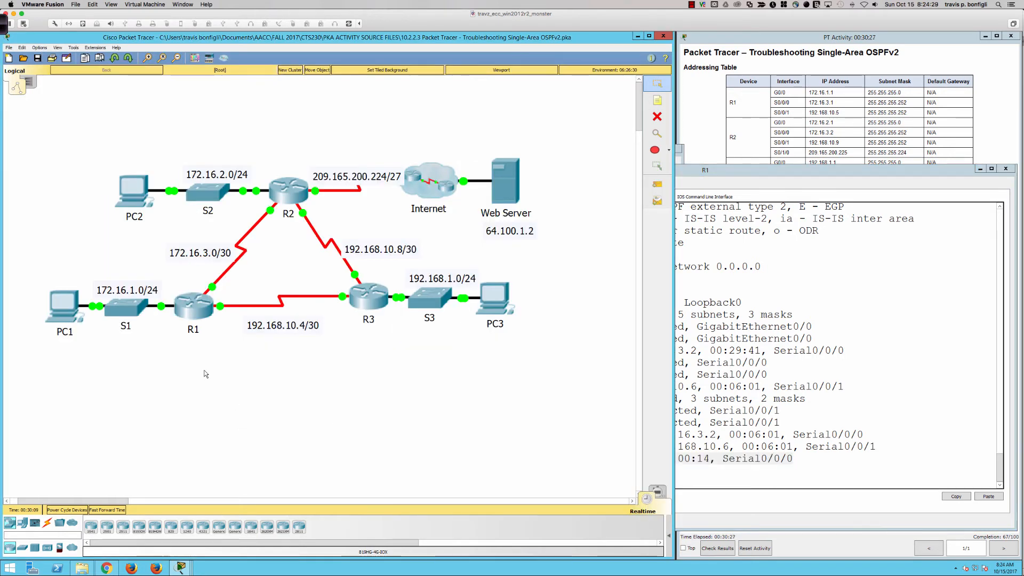
{"action": "left_click", "coordinate": [62, 311]}
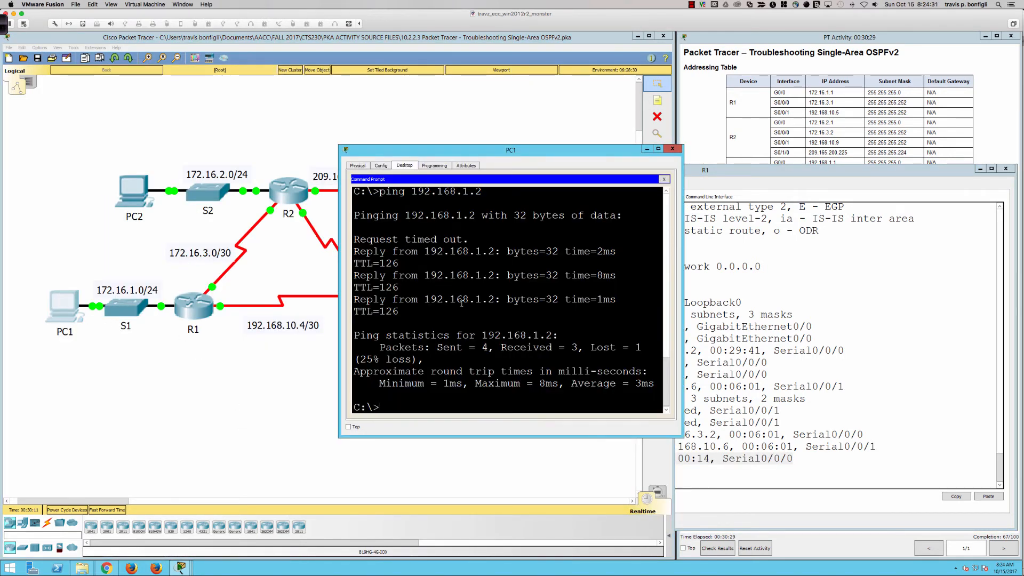
{"action": "type", "text": "tracert 64.100.1.2"}
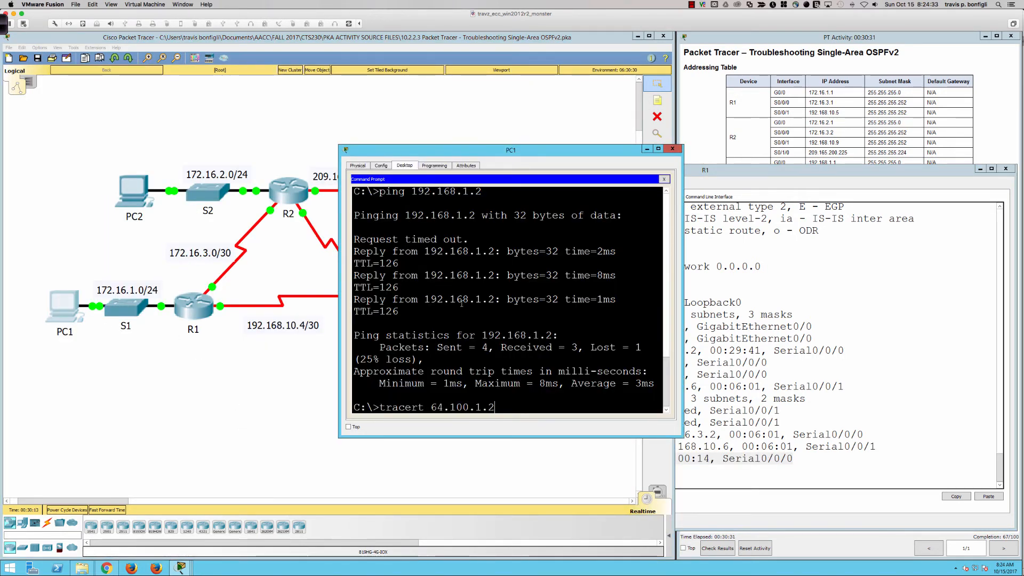
{"action": "key", "text": "Return"}
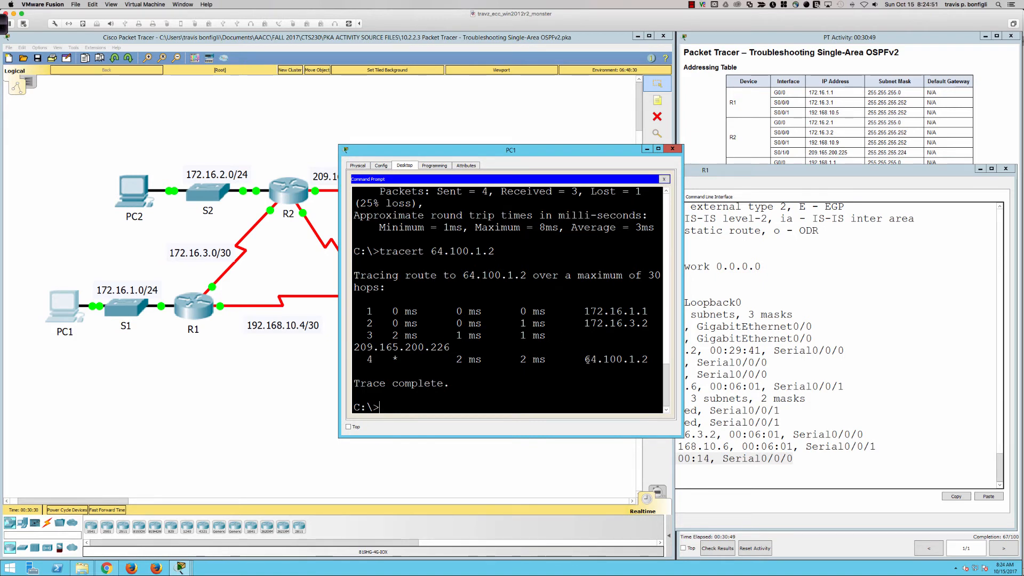
{"action": "left_click_drag", "start_coordinate": [586, 359], "coordinate": [648, 359]}
{"action": "left_click", "coordinate": [561, 377]}
- Ping the web server at 64.100.1.2 from PC1
{"action": "type", "text": "ping 64.10"}
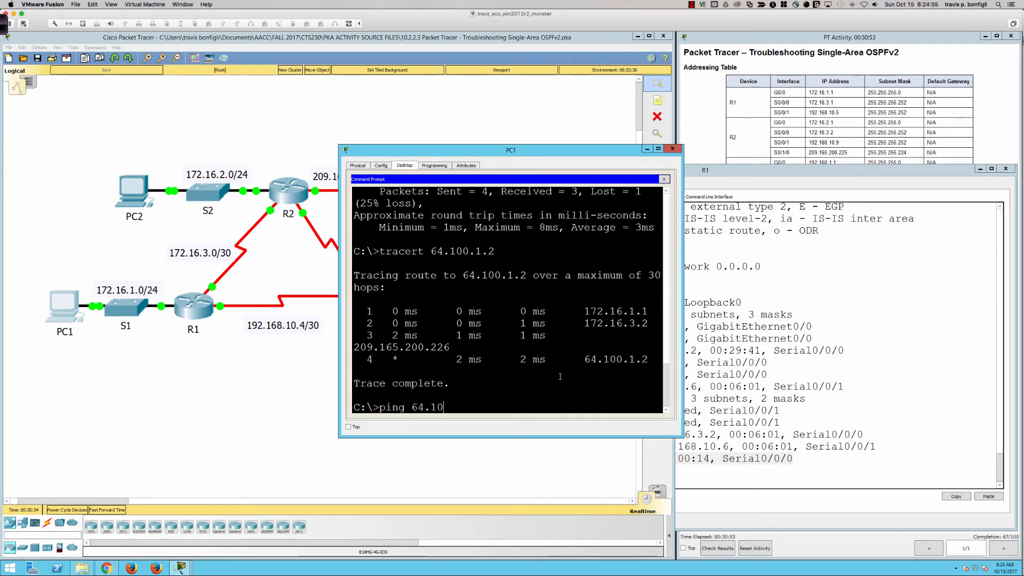
{"action": "type", "text": "0.1.2"}
{"action": "key", "text": "Return"}
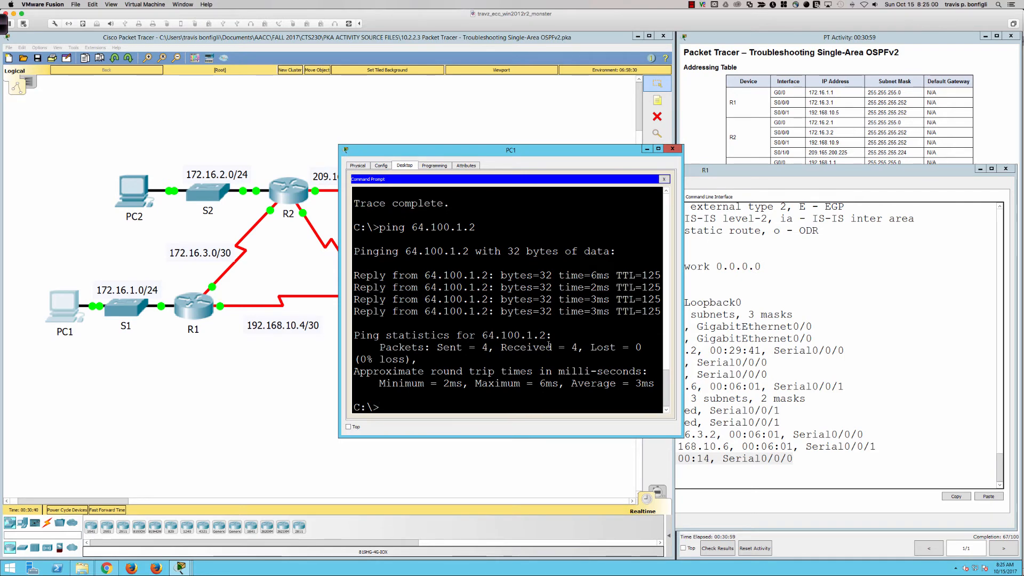
- Open PC2's command prompt and ping the web server at 64.100.1.2
{"action": "left_click", "coordinate": [144, 200]}
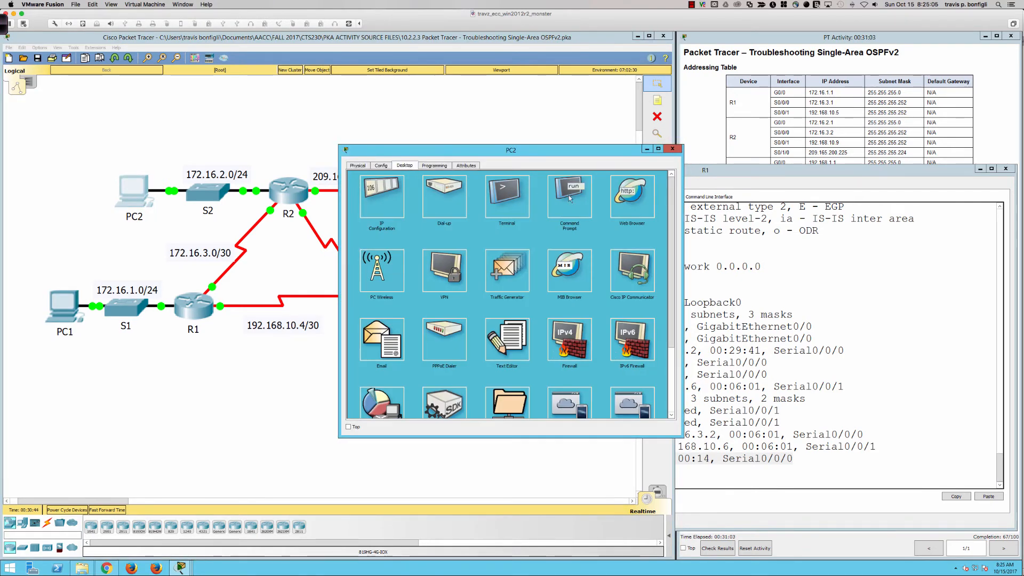
{"action": "left_click", "coordinate": [570, 198]}
{"action": "type", "text": "ping"}
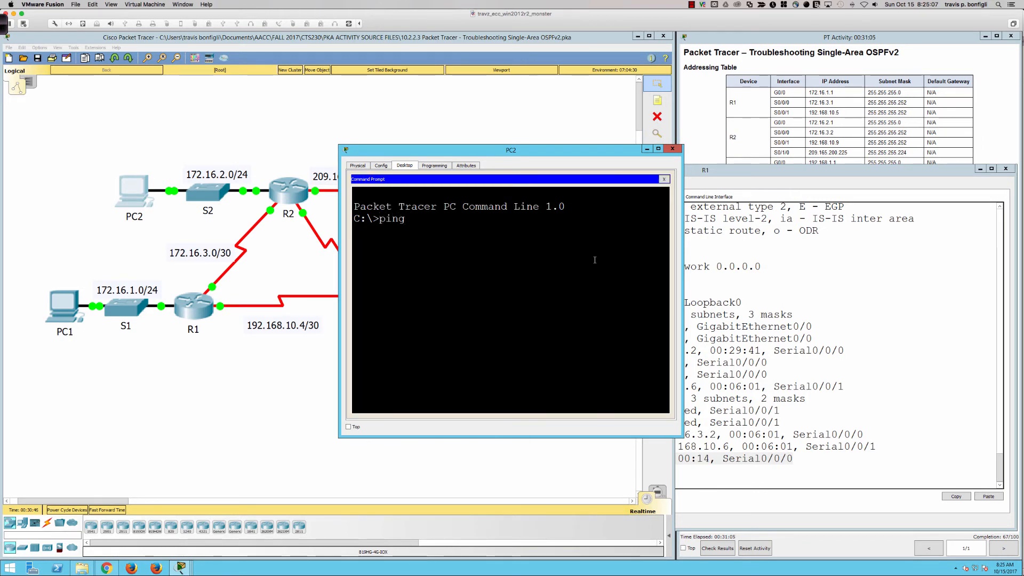
{"action": "type", "text": " 64.1.00.1.2"}
{"action": "key", "text": "Return"}
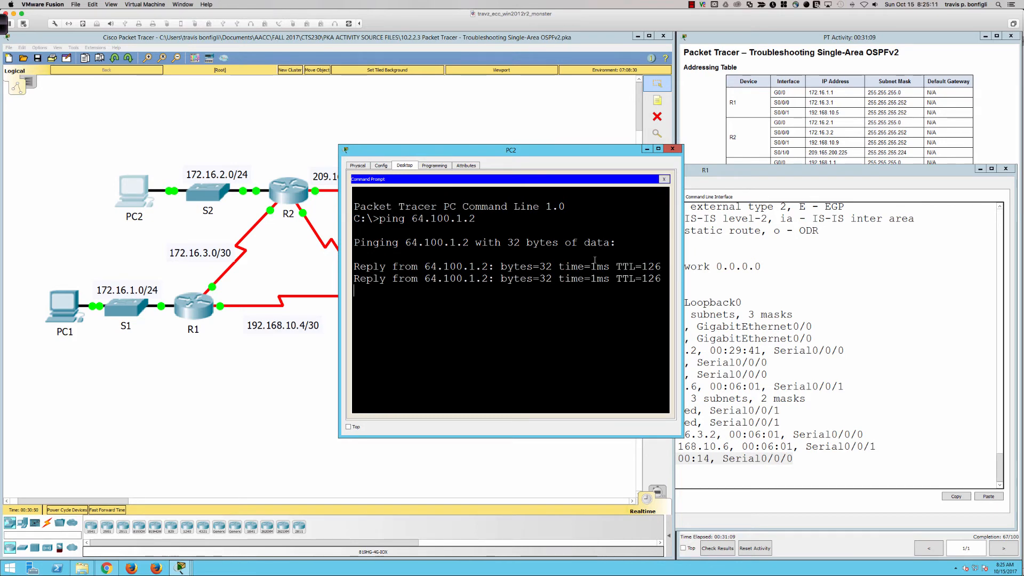
- Open PC3's command prompt and ping the web server at 64.100.1.2
{"action": "left_click", "coordinate": [488, 480]}
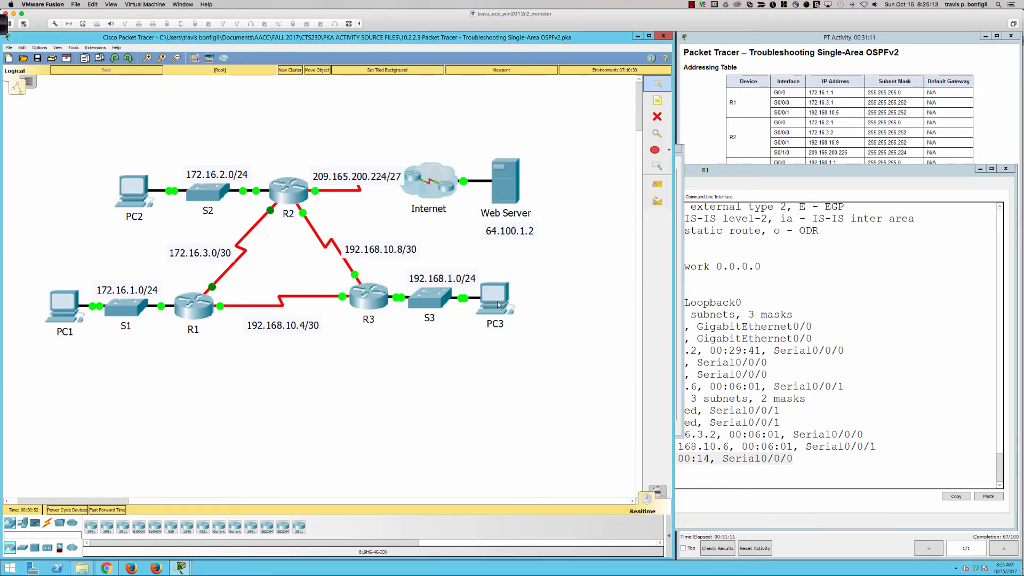
{"action": "left_click", "coordinate": [499, 304]}
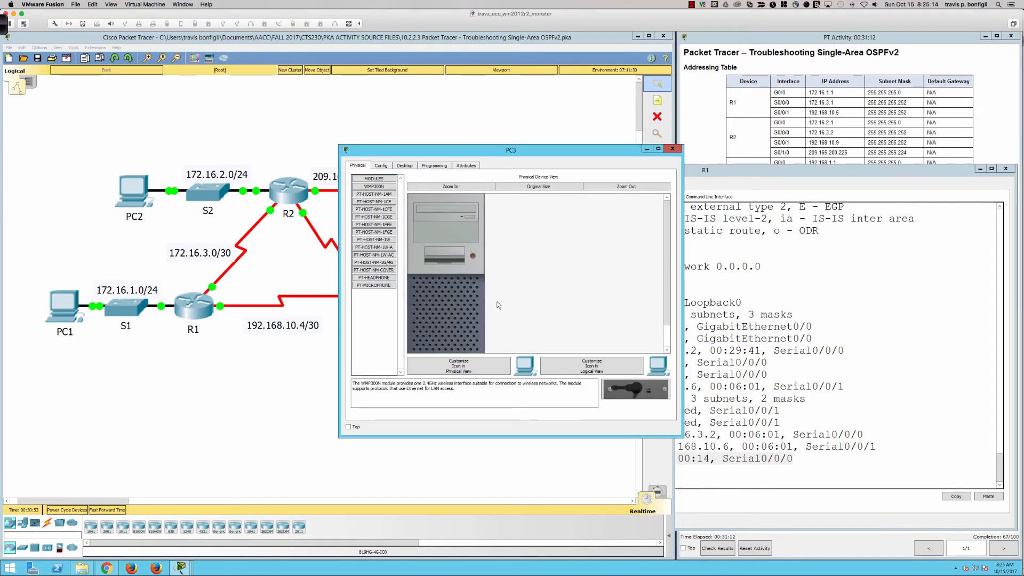
{"action": "left_click", "coordinate": [404, 166]}
{"action": "left_click", "coordinate": [570, 202]}
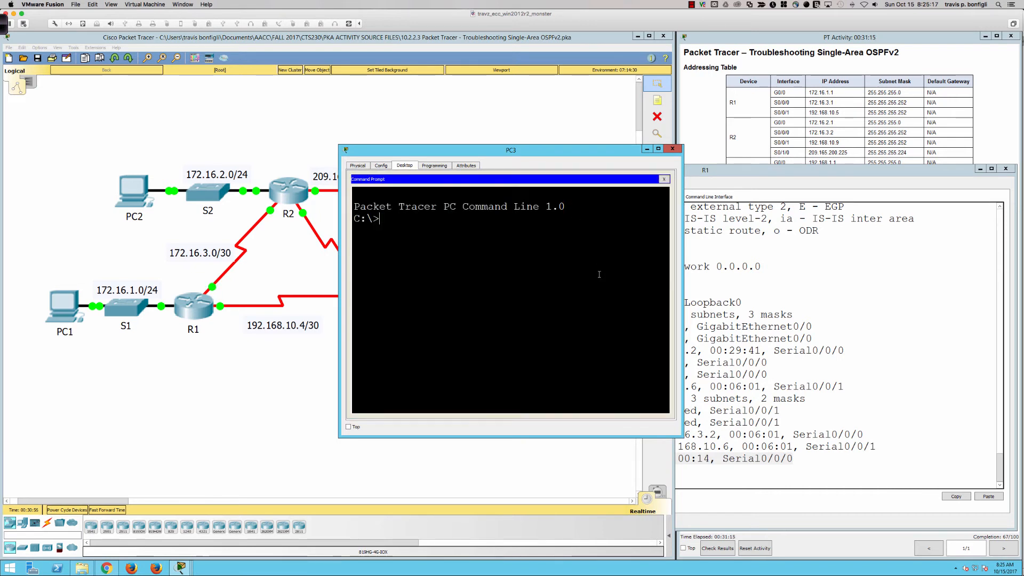
{"action": "type", "text": "ping 64.100.1.2"}
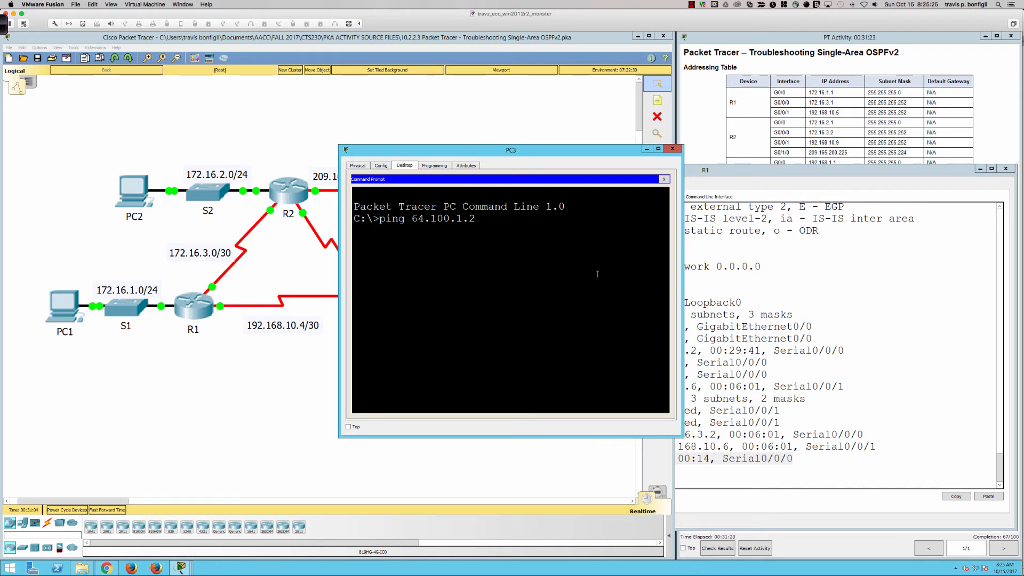
{"action": "key", "text": "Return"}
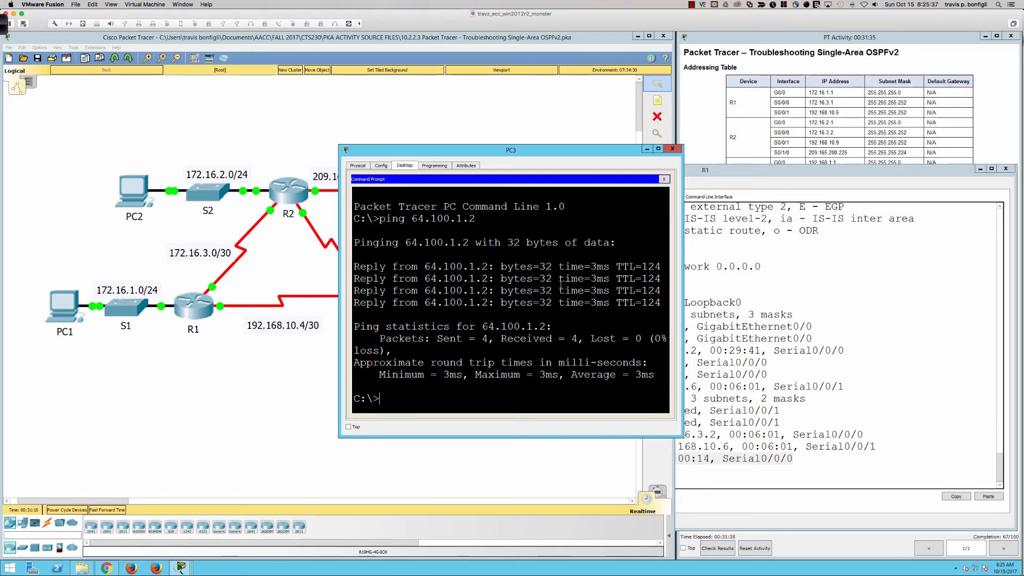
- Return to R2's command line and list its OSPF neighbors from router configuration mode
{"action": "left_click", "coordinate": [247, 382]}
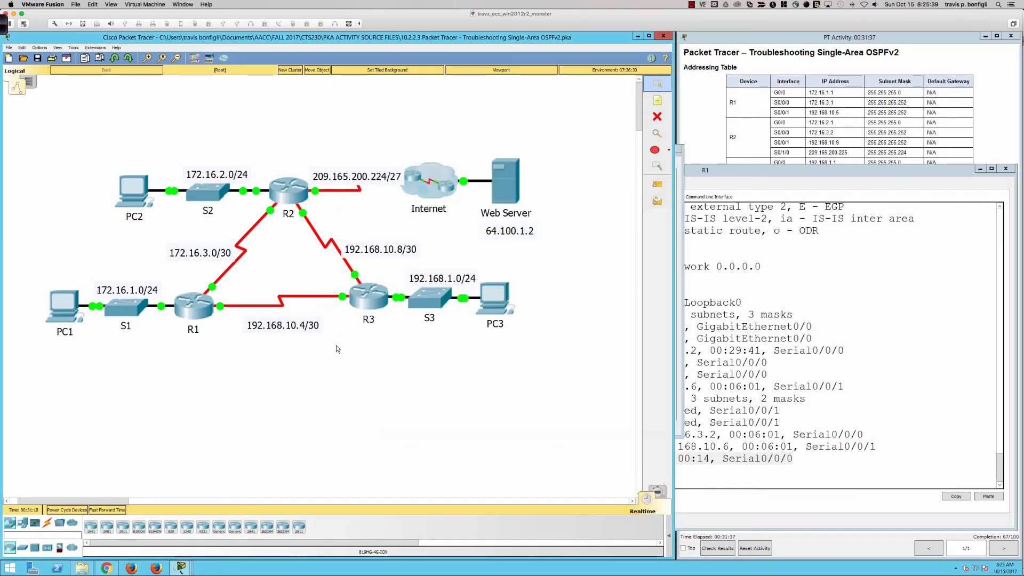
{"action": "left_click", "coordinate": [290, 195]}
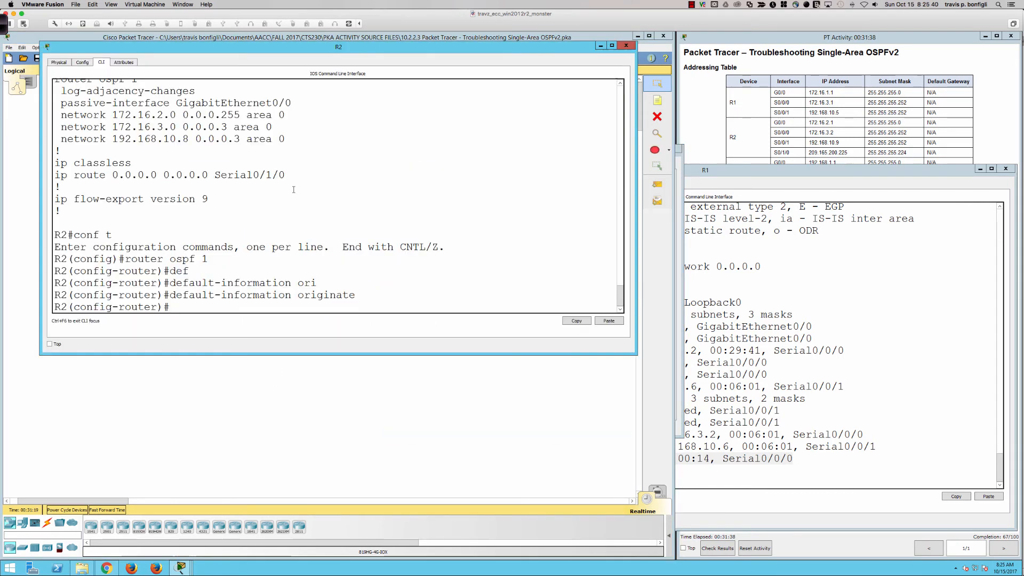
{"action": "left_click", "coordinate": [332, 186]}
{"action": "type", "text": "do s"}
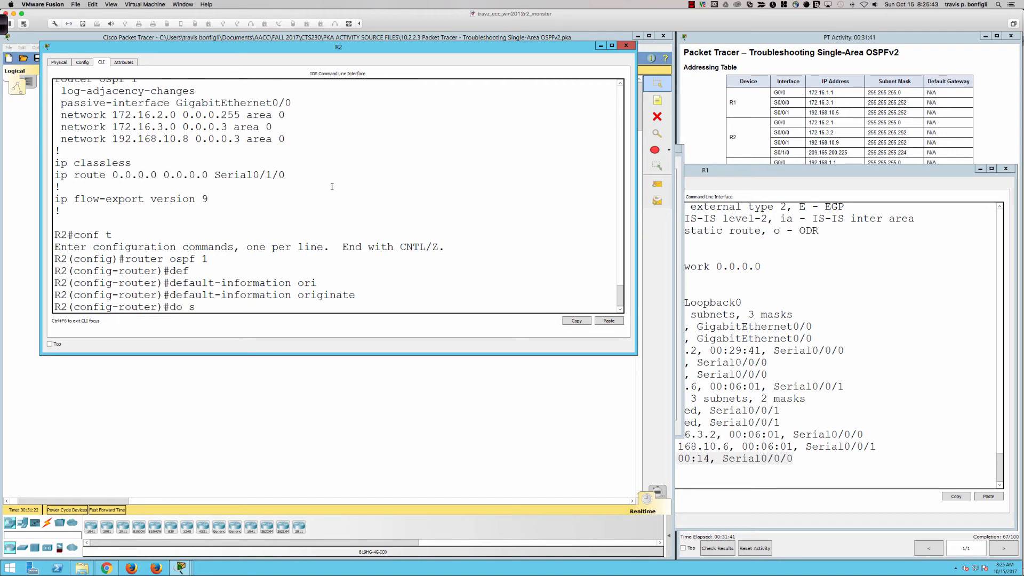
{"action": "type", "text": "h ip ospf neigh"}
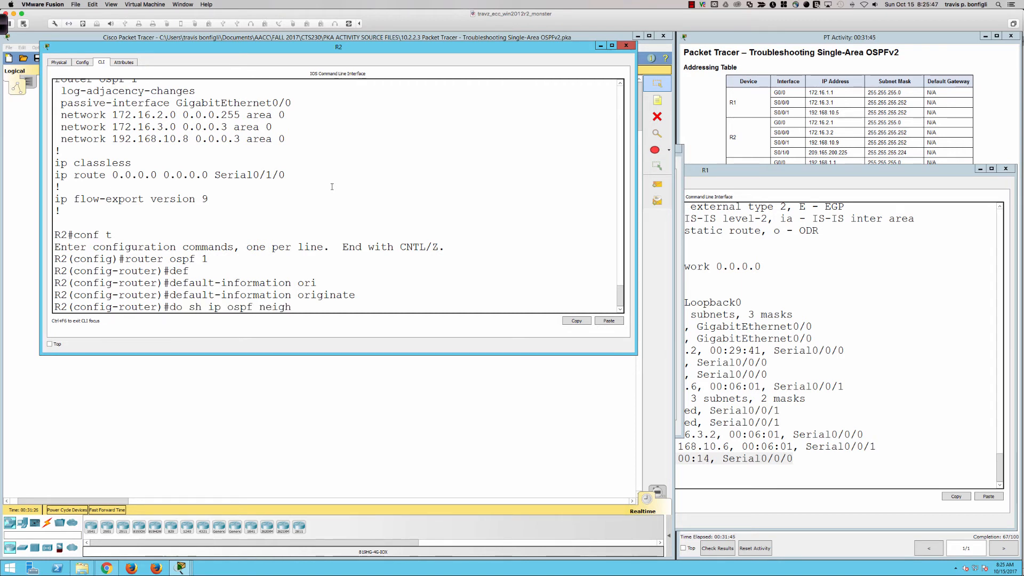
{"action": "key", "text": "Return"}
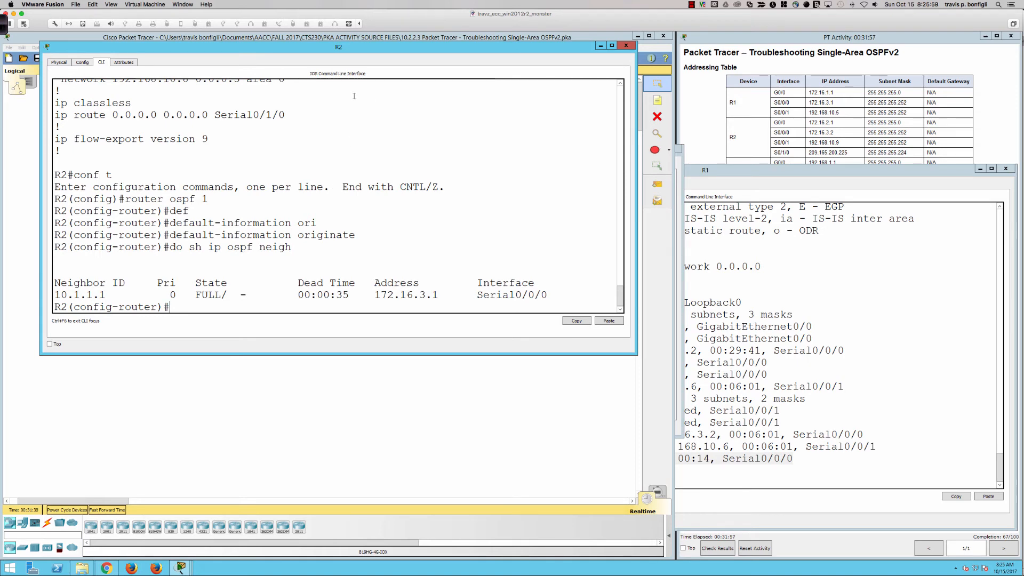
- Draw two red pen paths over the topology from PC3 to the Internet, one through R1 and R2, the other along the R3-R2 link
{"action": "left_click_drag", "start_coordinate": [369, 53], "coordinate": [712, 112]}
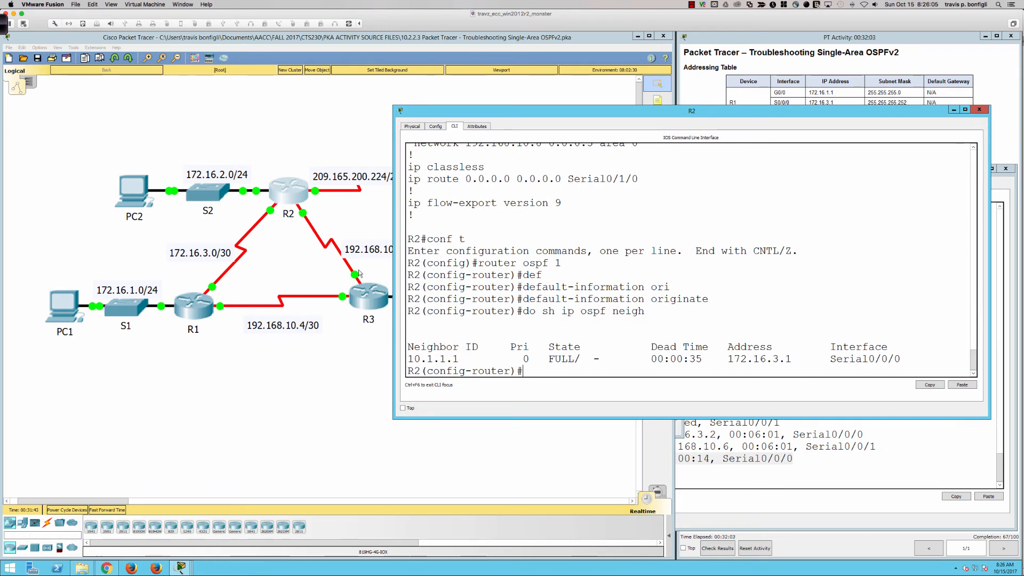
{"action": "left_click", "coordinate": [386, 322]}
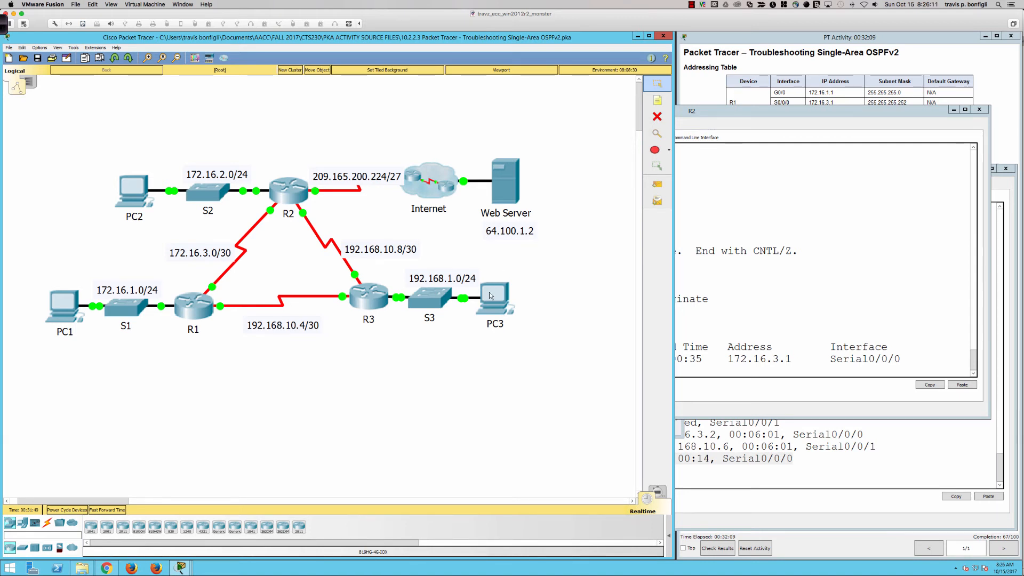
{"action": "left_click", "coordinate": [4, 25]}
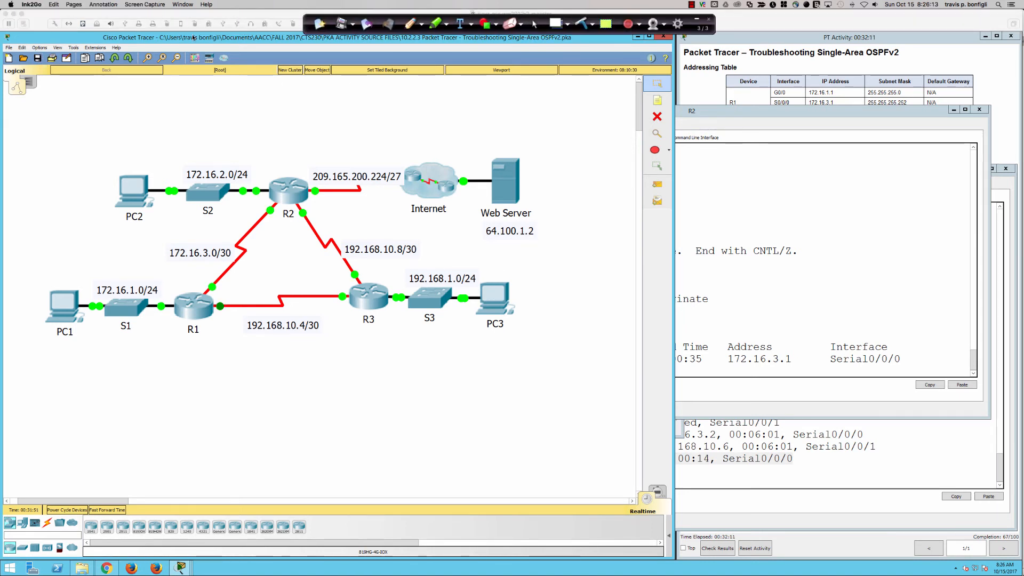
{"action": "left_click", "coordinate": [410, 24]}
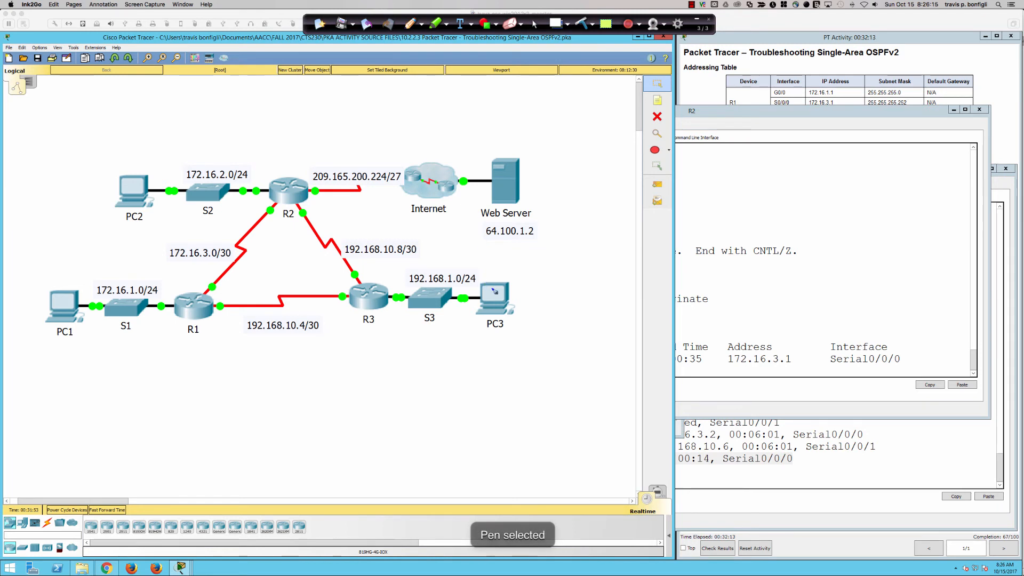
{"action": "mouse_move", "coordinate": [506, 296]}
{"action": "left_mouse_down"}
{"action": "mouse_move", "coordinate": [261, 308]}
{"action": "mouse_move", "coordinate": [191, 280]}
{"action": "mouse_move", "coordinate": [256, 204]}
{"action": "mouse_move", "coordinate": [457, 196]}
{"action": "mouse_move", "coordinate": [444, 205]}
{"action": "mouse_move", "coordinate": [428, 187]}
{"action": "left_mouse_up"}
{"action": "mouse_move", "coordinate": [511, 277]}
{"action": "left_mouse_down"}
{"action": "mouse_move", "coordinate": [347, 259]}
{"action": "mouse_move", "coordinate": [357, 215]}
{"action": "mouse_move", "coordinate": [445, 213]}
{"action": "mouse_move", "coordinate": [438, 219]}
{"action": "left_mouse_up"}
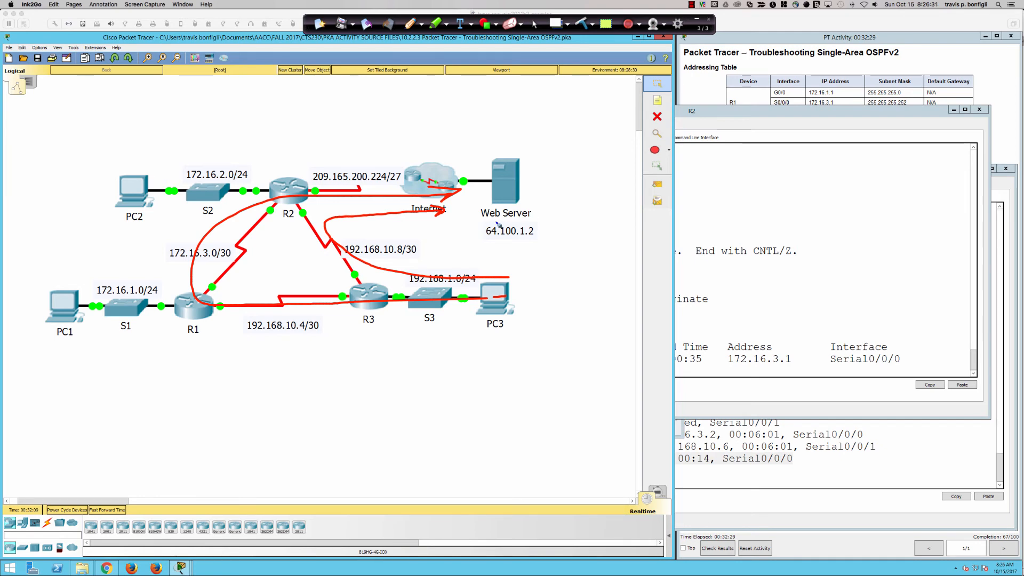
{"action": "left_click", "coordinate": [581, 24]}
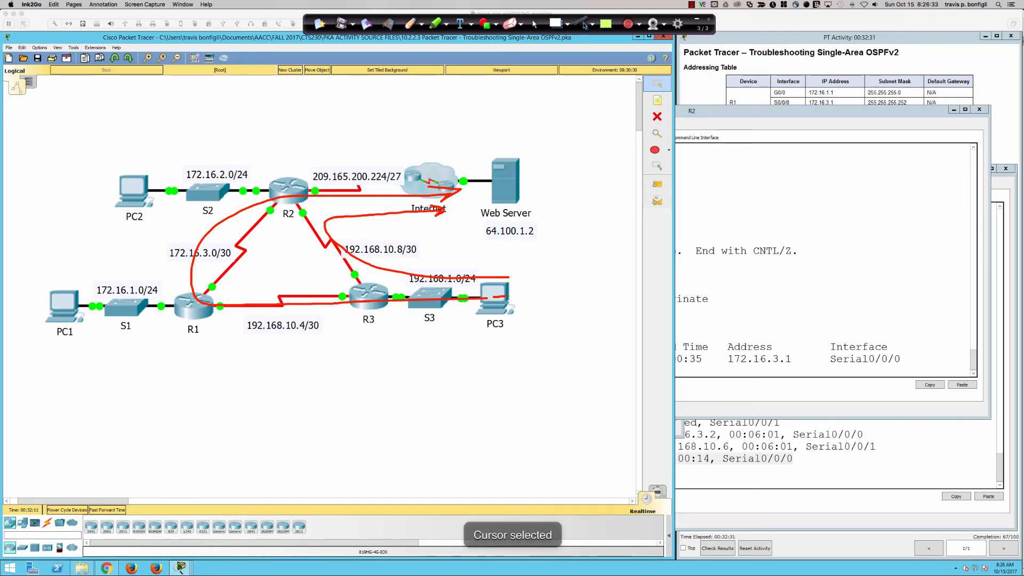
- Trace the route from PC3 to the web server at 64.100.1.2
{"action": "left_click", "coordinate": [499, 296]}
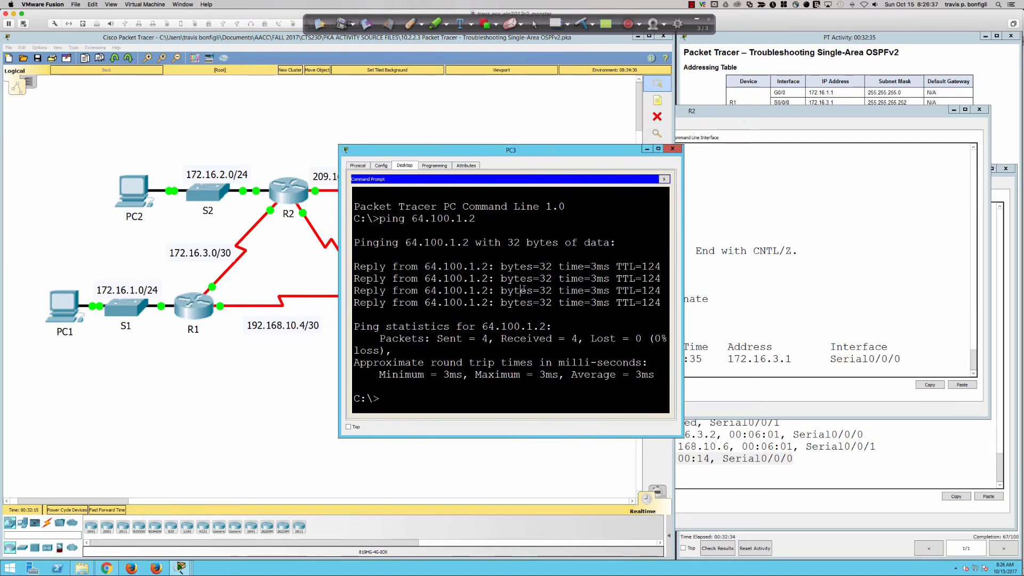
{"action": "type", "text": "tracert 64.100.1.2"}
{"action": "key", "text": "Return"}
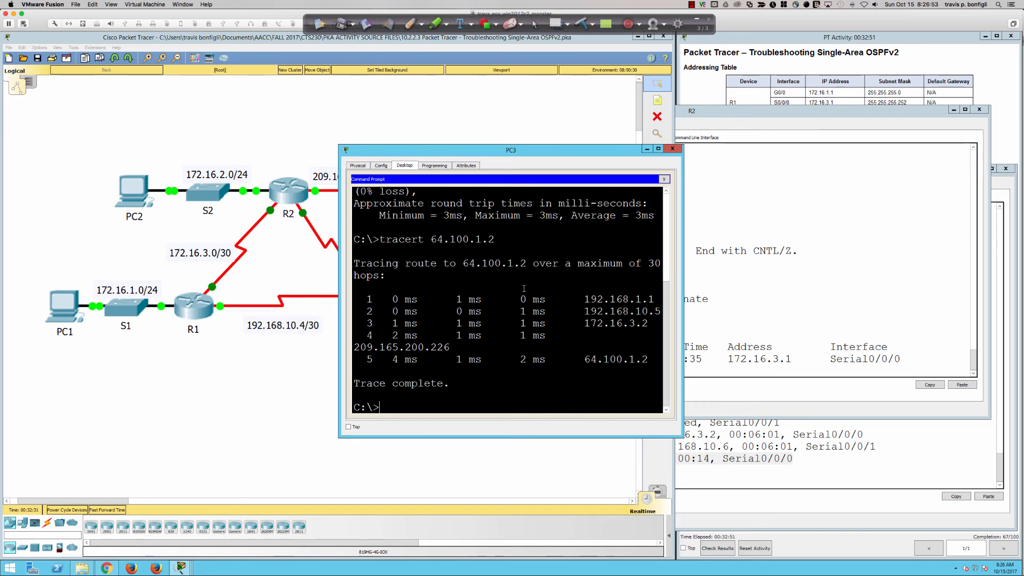
- Return to R2's command line and display the running configuration through its serial interfaces
{"action": "left_click", "coordinate": [569, 469]}
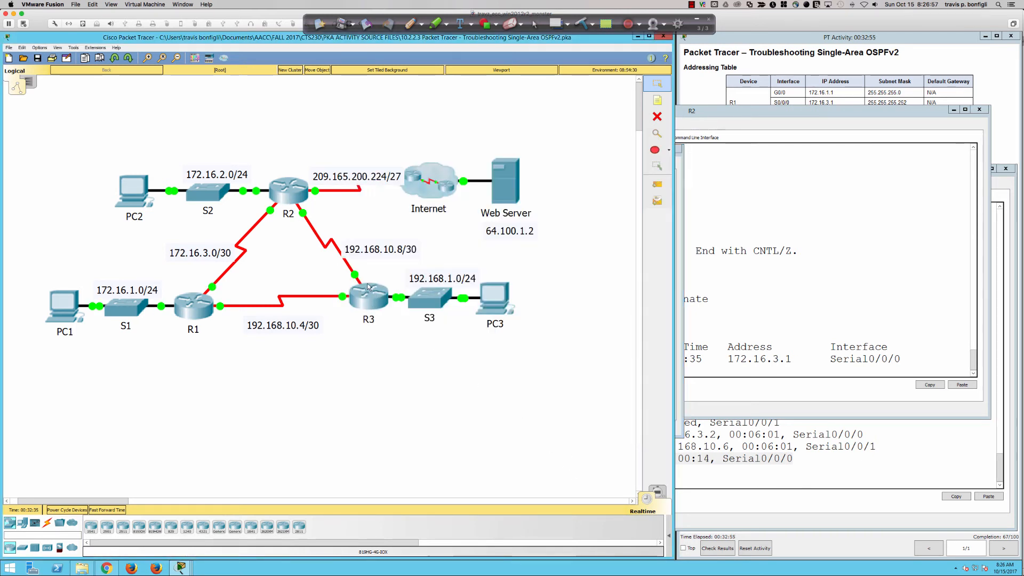
{"action": "left_click", "coordinate": [776, 266]}
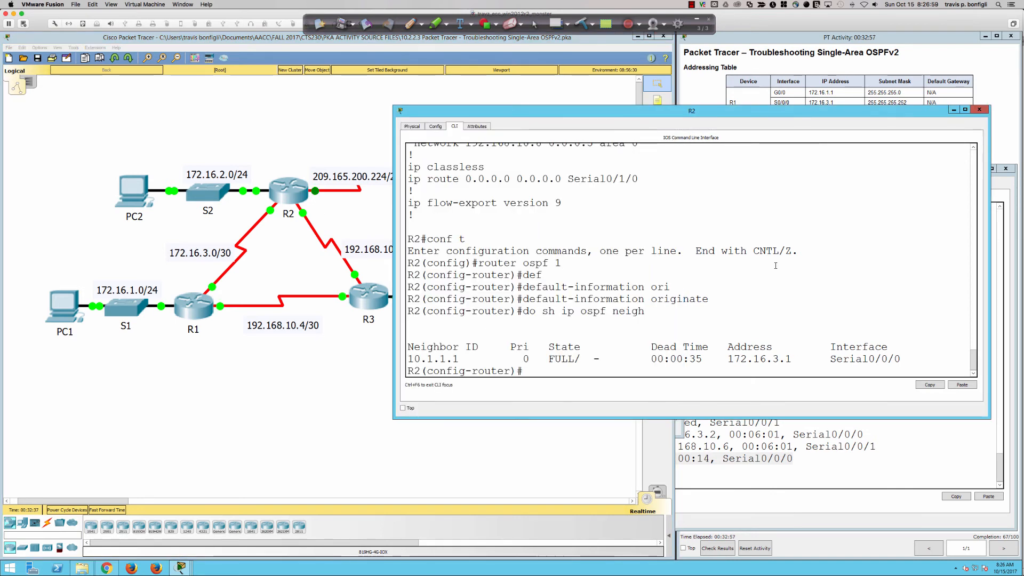
{"action": "type", "text": "do sh ru"}
{"action": "key", "text": "Return"}
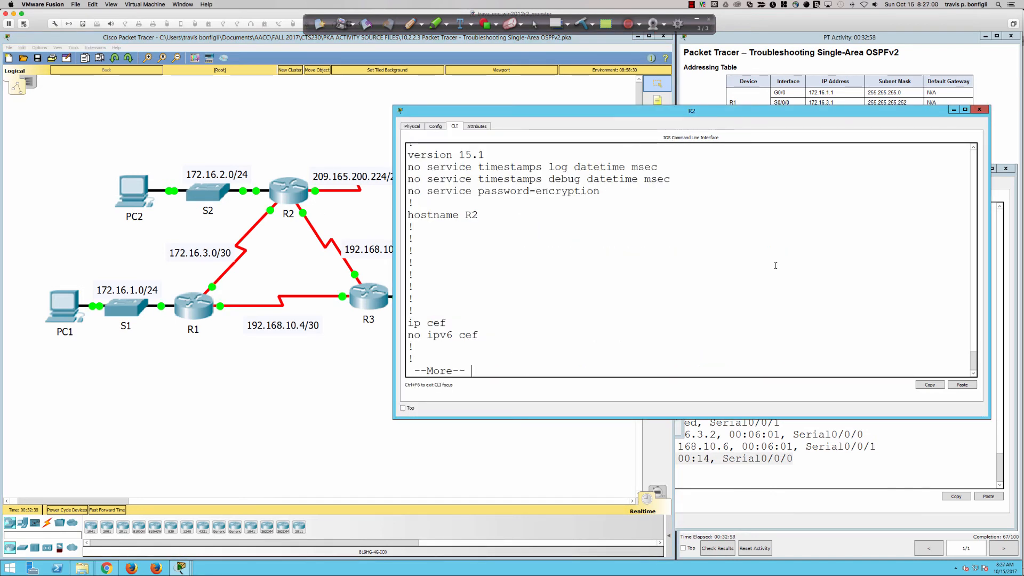
{"action": "key", "text": "space"}
{"action": "key", "text": "Return"}
{"action": "key", "text": "Return"}
{"action": "key", "text": "Return"}
{"action": "key", "text": "Return"}
{"action": "key", "text": "Return"}
{"action": "key", "text": "Return"}
{"action": "key", "text": "Return"}
{"action": "key", "text": "Return"}
{"action": "key", "text": "Return"}
{"action": "key", "text": "Return"}
{"action": "key", "text": "Return"}
{"action": "key", "text": "Return"}
{"action": "key", "text": "Return"}
{"action": "key", "text": "Return"}
{"action": "key", "text": "Return"}
{"action": "key", "text": "Return"}
{"action": "key", "text": "Return"}
{"action": "key", "text": "Return"}
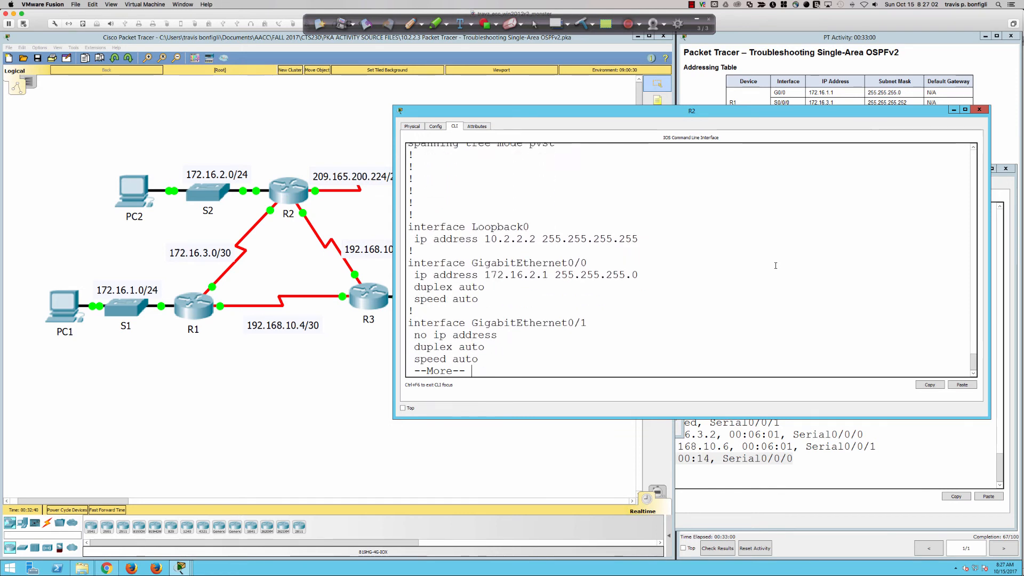
{"action": "key", "text": "Return"}
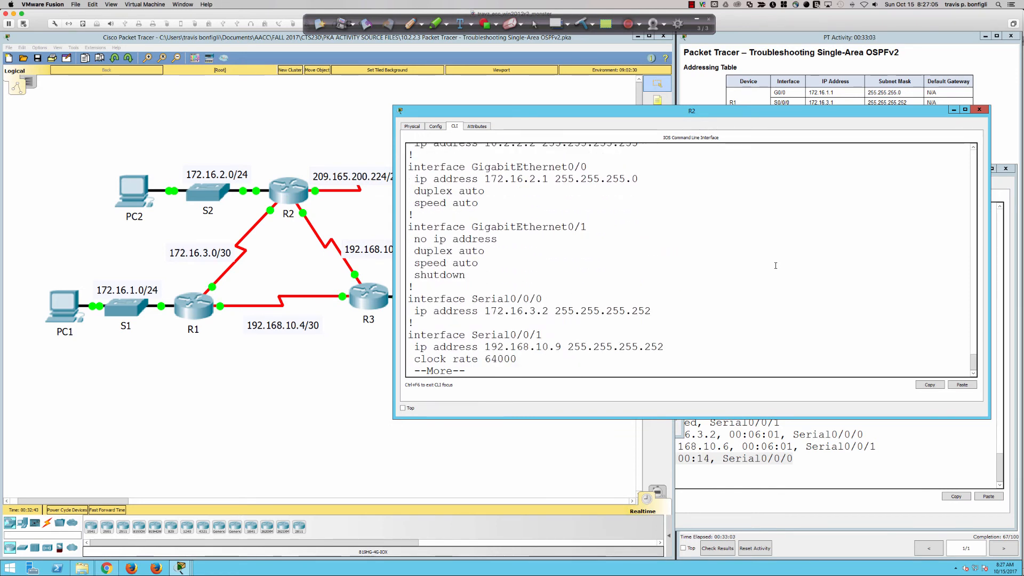
{"action": "key", "text": "Return"}
{"action": "key", "text": "Return"}
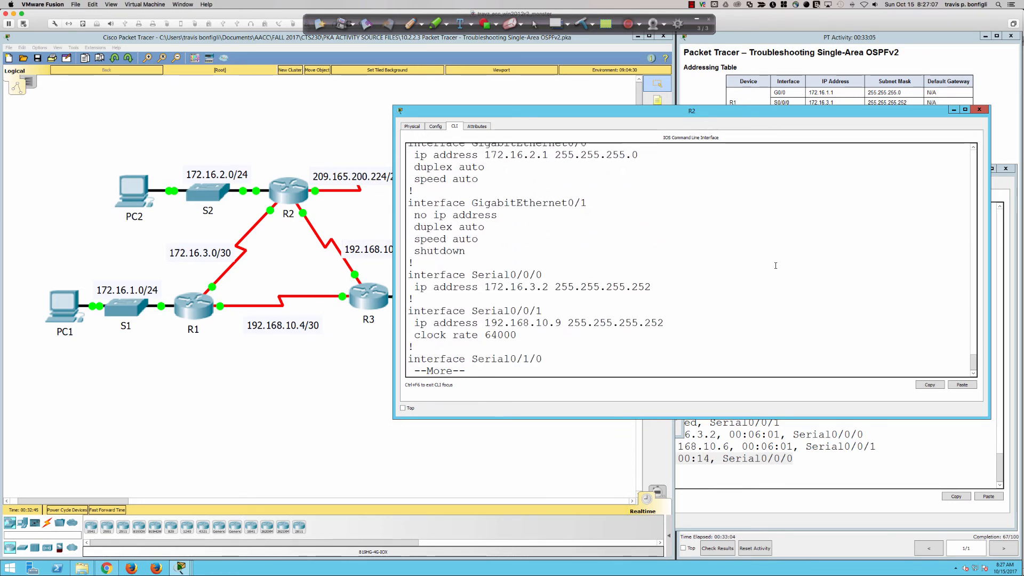
- Examine Serial0/0/1's IP address and mask and the matching OSPF network statement in R2's running configuration
{"action": "left_click_drag", "start_coordinate": [568, 322], "coordinate": [664, 323]}
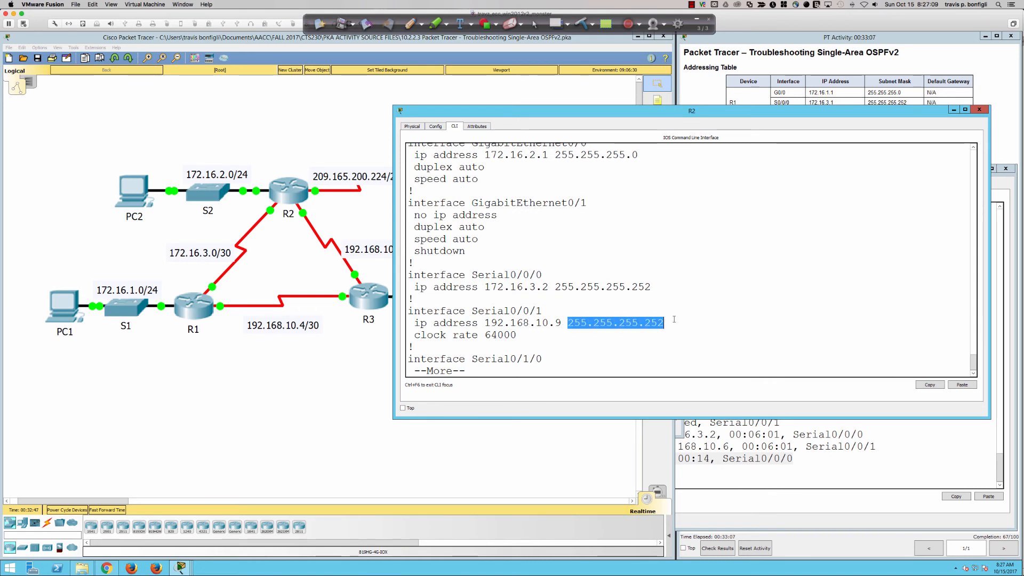
{"action": "left_click_drag", "start_coordinate": [484, 322], "coordinate": [562, 323]}
{"action": "left_click_drag", "start_coordinate": [494, 110], "coordinate": [520, 109]}
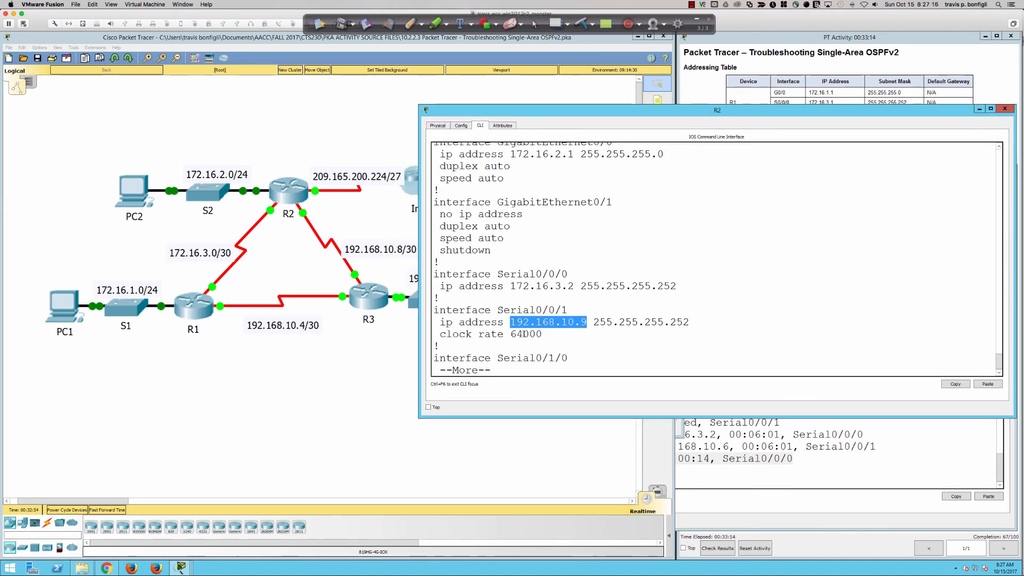
{"action": "key", "text": "space"}
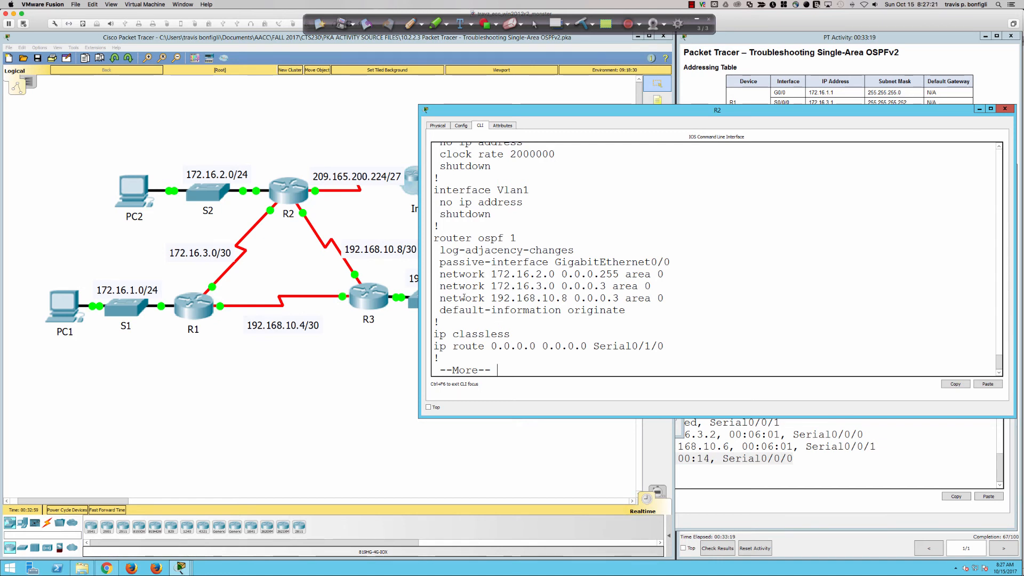
{"action": "left_click_drag", "start_coordinate": [439, 297], "coordinate": [668, 301]}
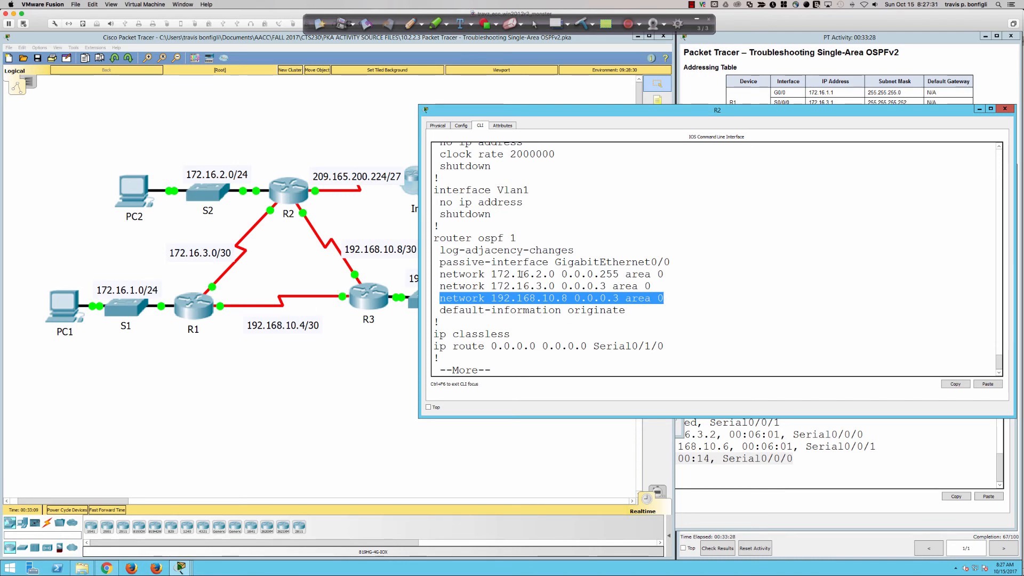
- Open R3's command line and enter privileged EXEC mode
{"action": "left_click", "coordinate": [363, 300]}
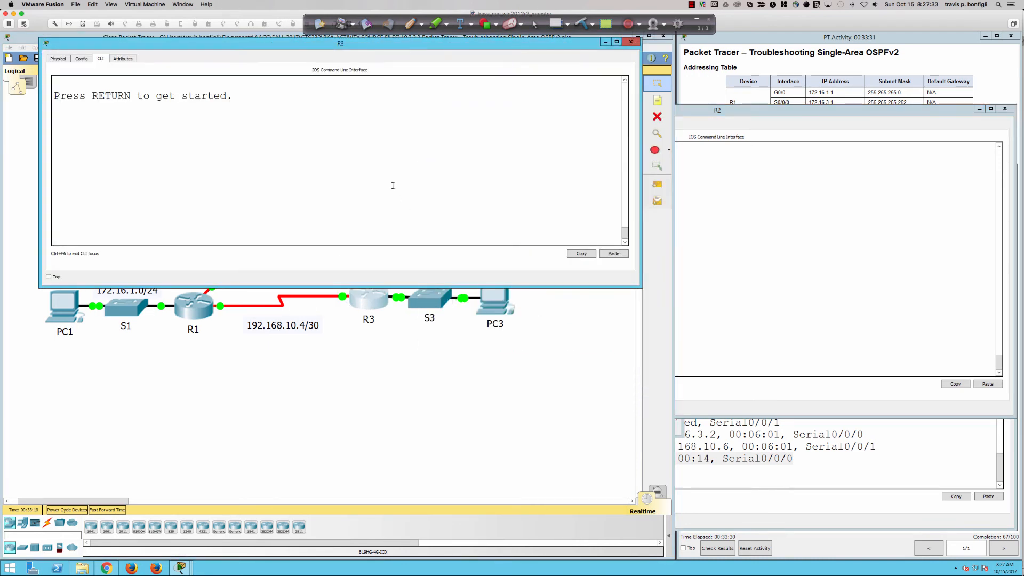
{"action": "key", "text": "Return"}
{"action": "key", "text": "Return"}
{"action": "key", "text": "Return"}
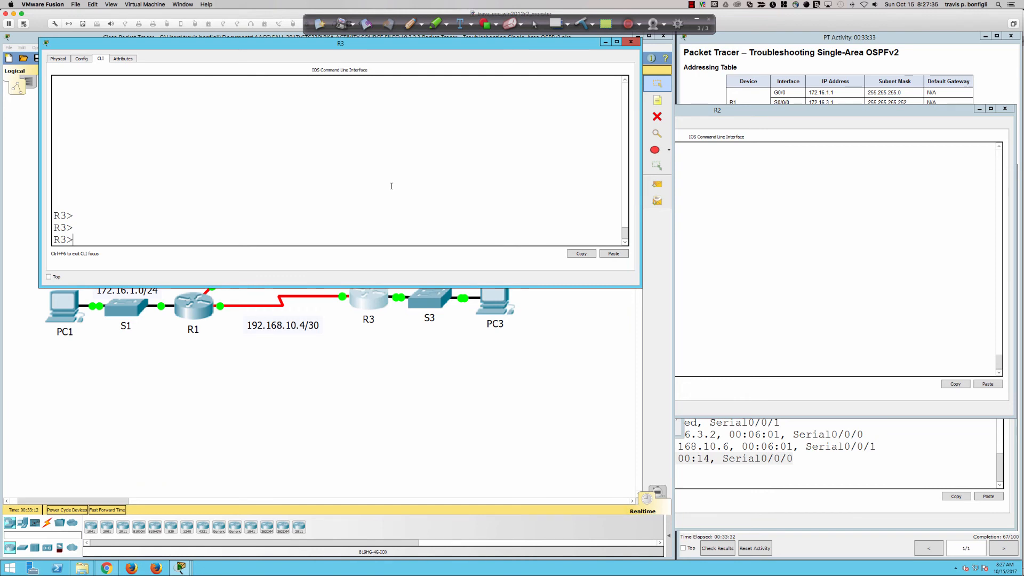
{"action": "type", "text": "en"}
{"action": "key", "text": "Return"}
- Break off R3's running configuration listing and show its OSPF neighbors instead
{"action": "type", "text": "sh run"}
{"action": "key", "text": "Return"}
{"action": "key", "text": "space"}
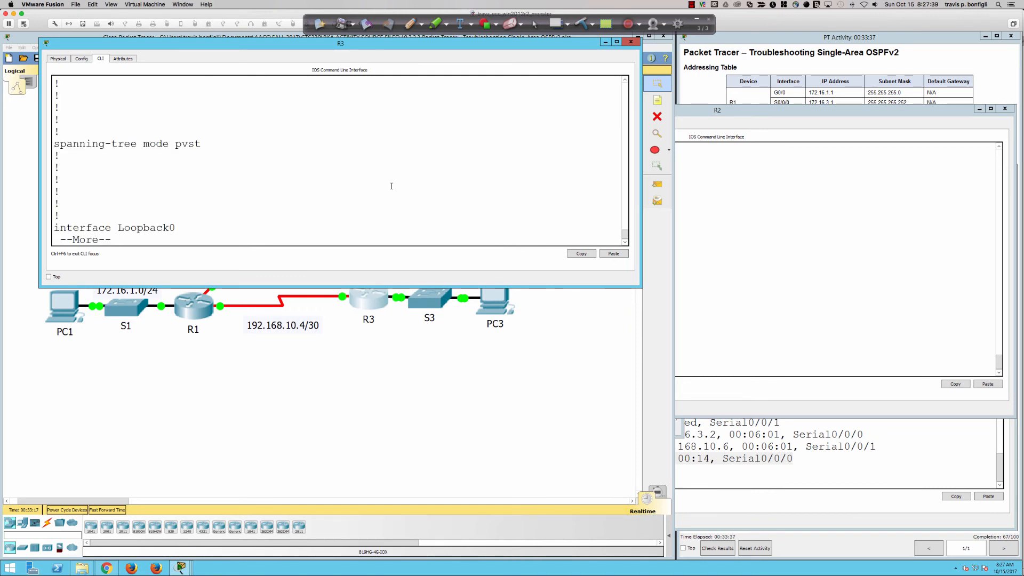
{"action": "type", "text": "qsh ip ospf neigh"}
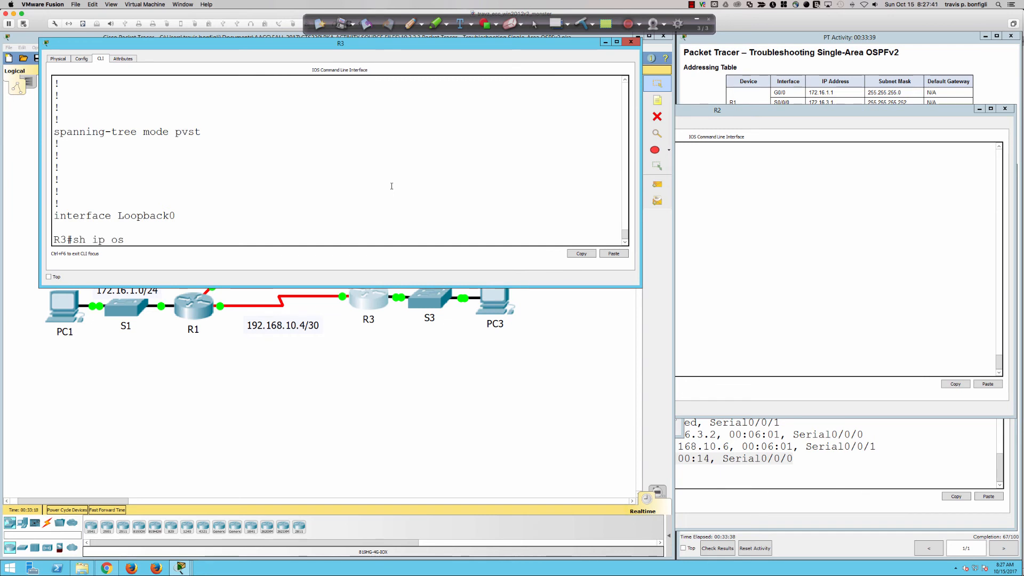
{"action": "key", "text": "Return"}
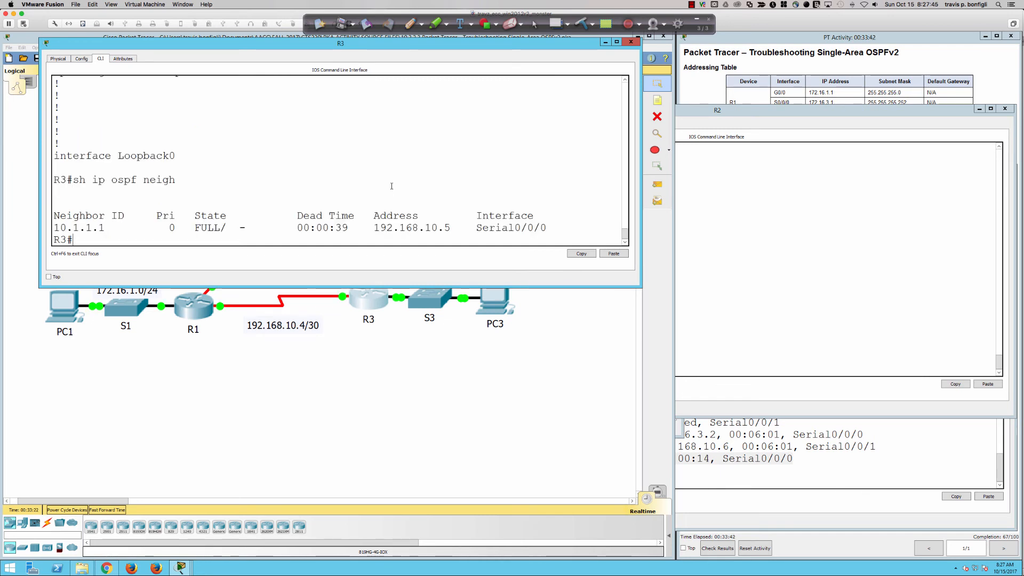
- Display R3's OSPF interface details and examine Serial0/0/1's address, area, priority and timer intervals
{"action": "type", "text": "sh ip ospf inter"}
{"action": "key", "text": "Return"}
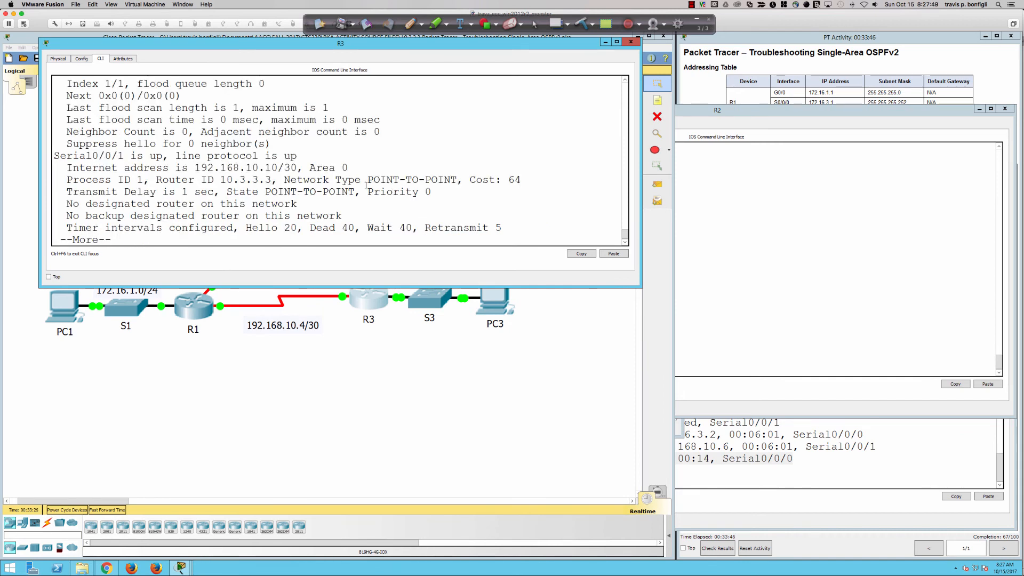
{"action": "left_click_drag", "start_coordinate": [233, 168], "coordinate": [363, 165]}
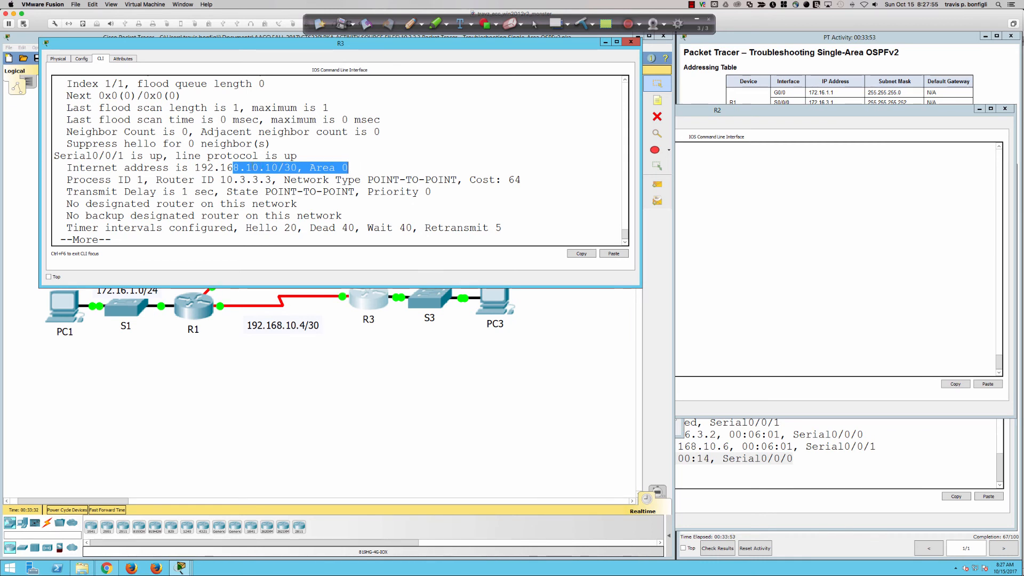
{"action": "left_click", "coordinate": [267, 168]}
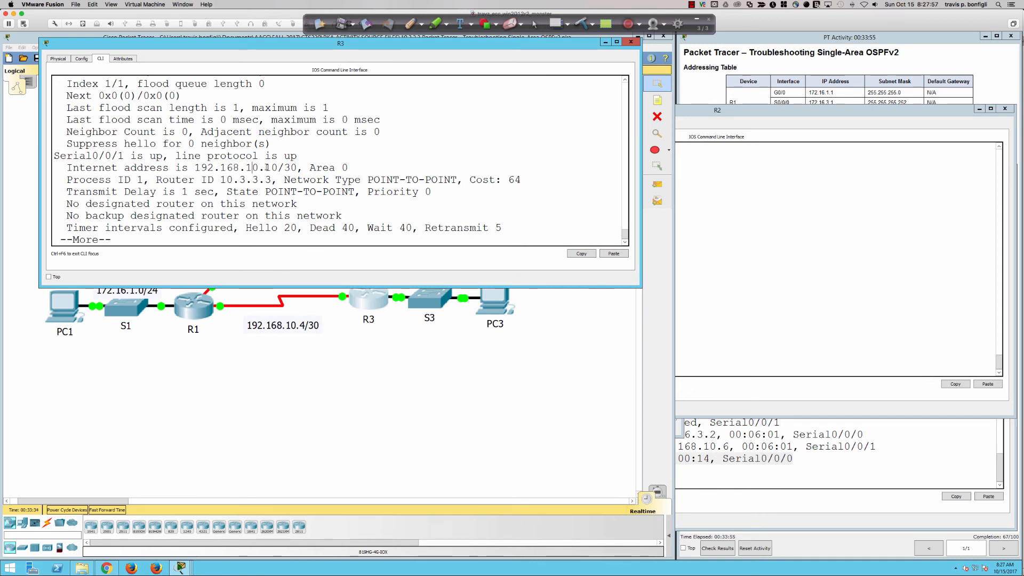
{"action": "left_click_drag", "start_coordinate": [266, 168], "coordinate": [303, 168]}
{"action": "left_click", "coordinate": [272, 168]}
{"action": "left_click_drag", "start_coordinate": [274, 191], "coordinate": [436, 193]}
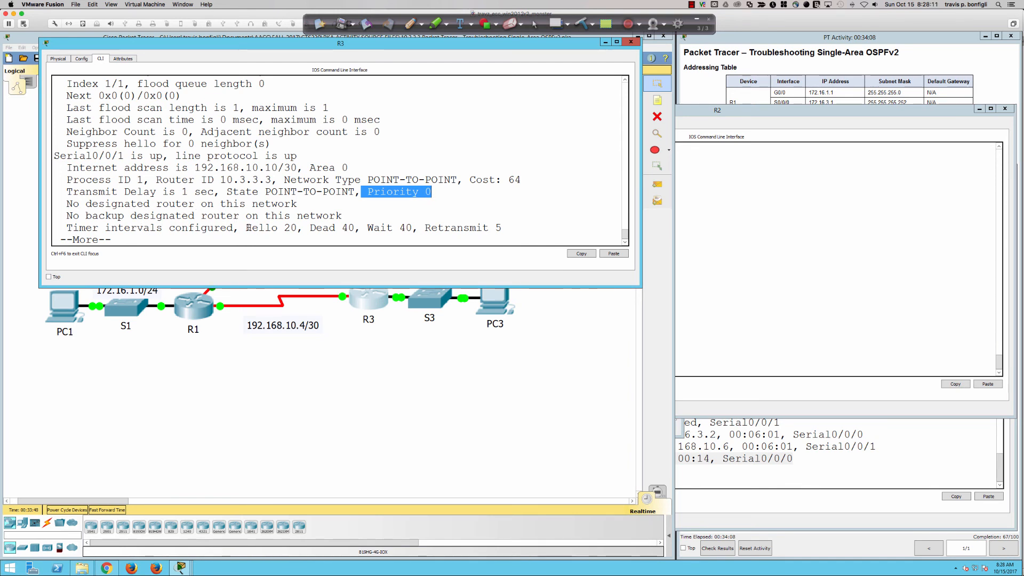
{"action": "left_click_drag", "start_coordinate": [245, 227], "coordinate": [414, 230]}
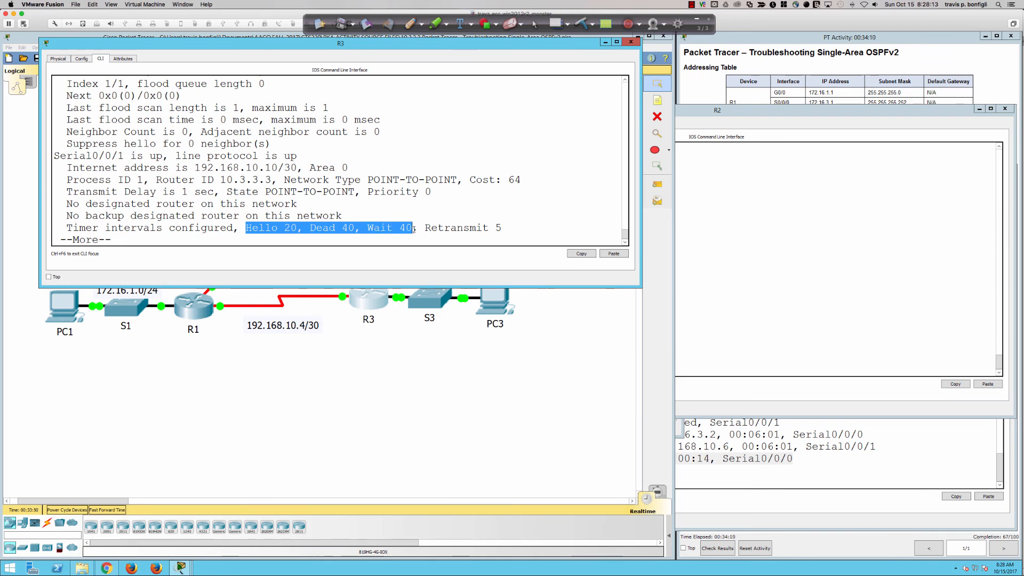
{"action": "left_click", "coordinate": [374, 194]}
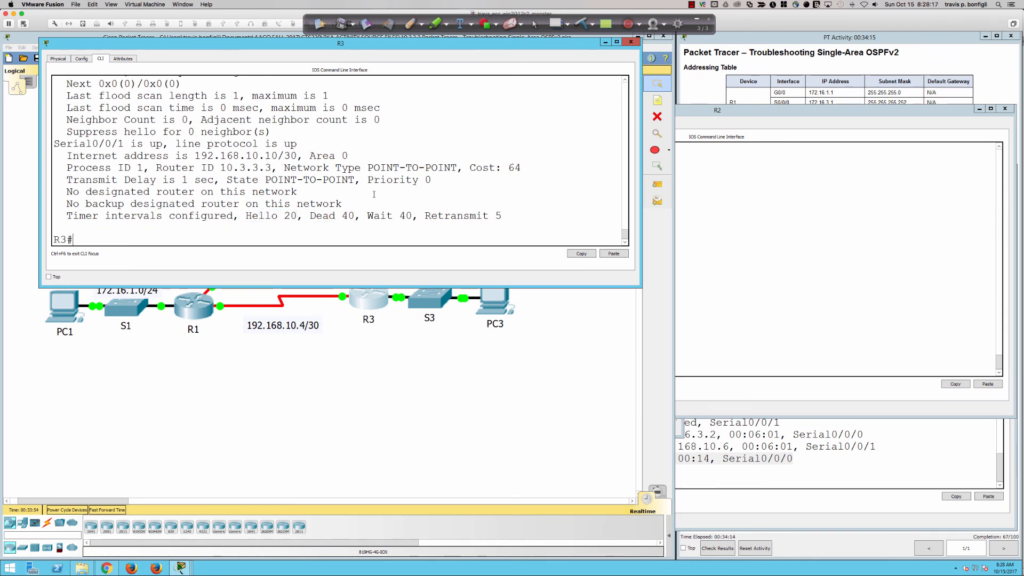
- Display R3's running configuration and examine the OSPF hello-interval line under Serial0/0/1
{"action": "key", "text": "space"}
{"action": "type", "text": "sh run"}
{"action": "key", "text": "Return"}
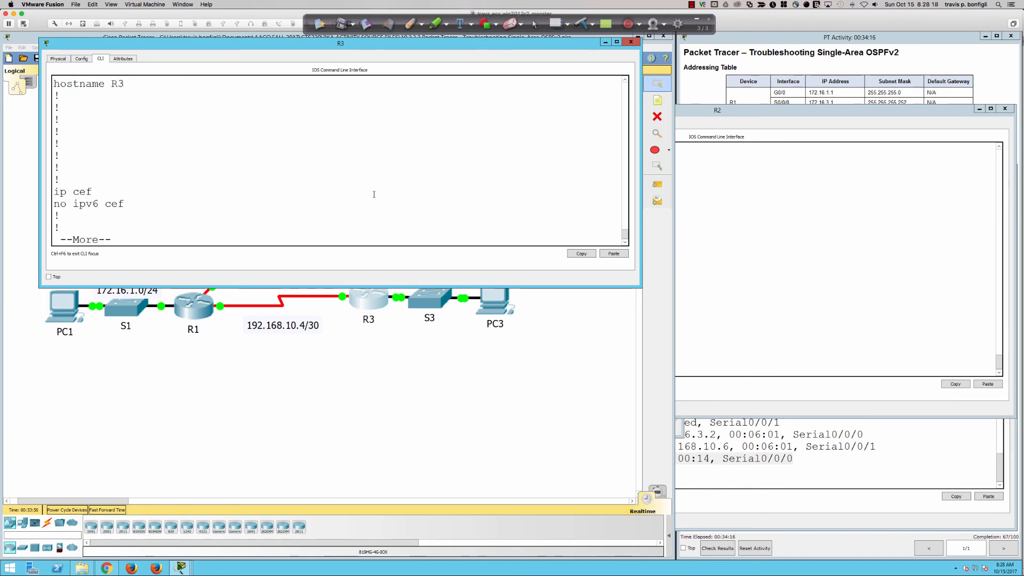
{"action": "key", "text": "space"}
{"action": "key", "text": "space"}
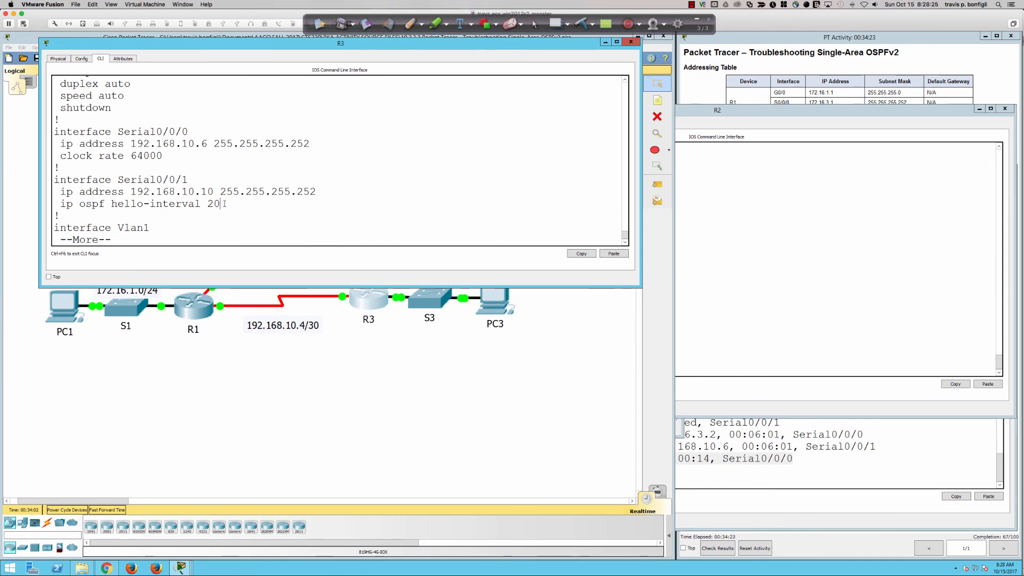
{"action": "left_click_drag", "start_coordinate": [224, 203], "coordinate": [63, 198]}
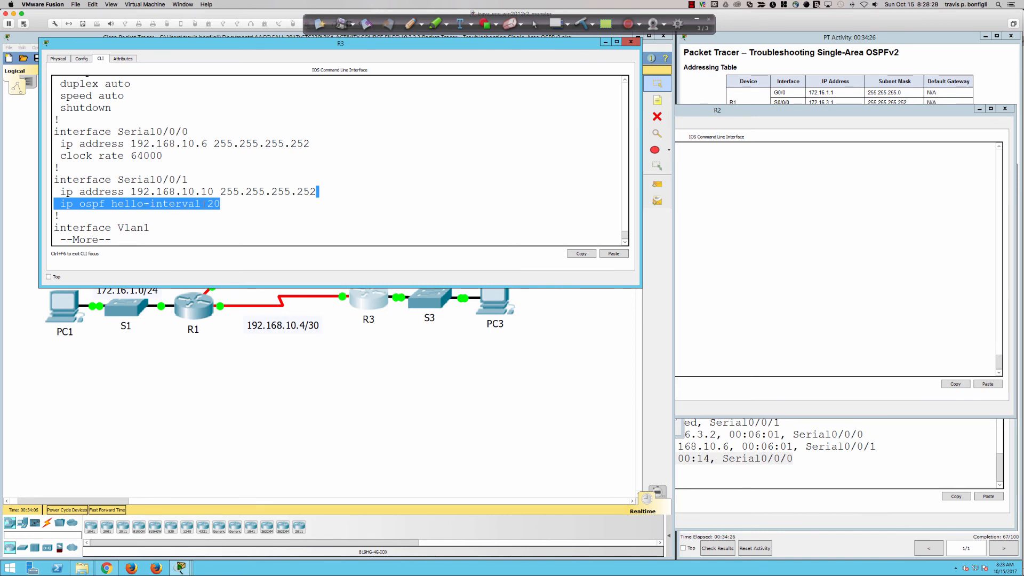
- Check R2's running configuration for an OSPF hello-interval setting under Serial0/0/1 to compare with R3
{"action": "left_click", "coordinate": [704, 252]}
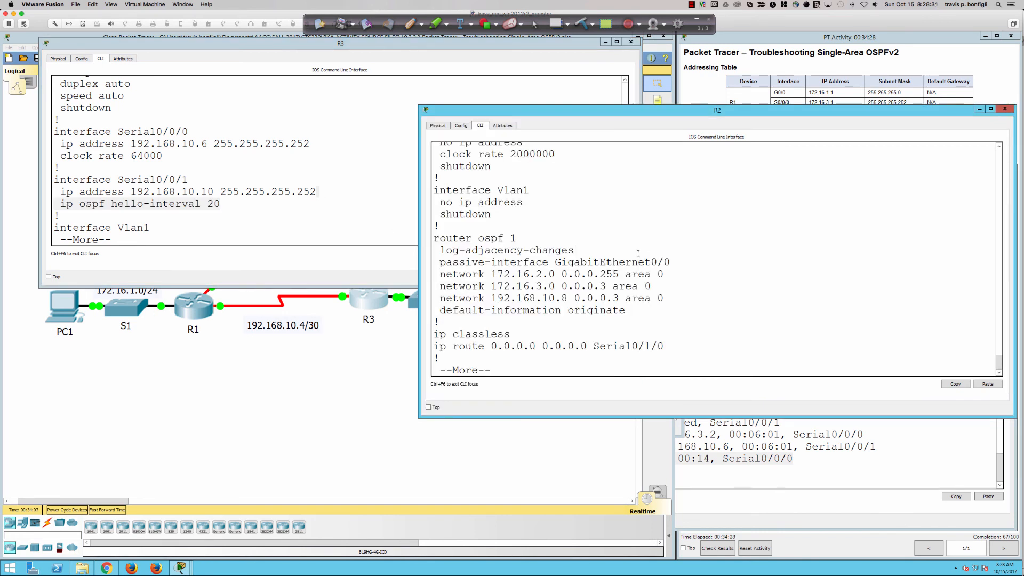
{"action": "scroll", "coordinate": [545, 256], "scroll_direction": "up", "scroll_amount": 3}
{"action": "scroll", "coordinate": [545, 256], "scroll_direction": "up", "scroll_amount": 3}
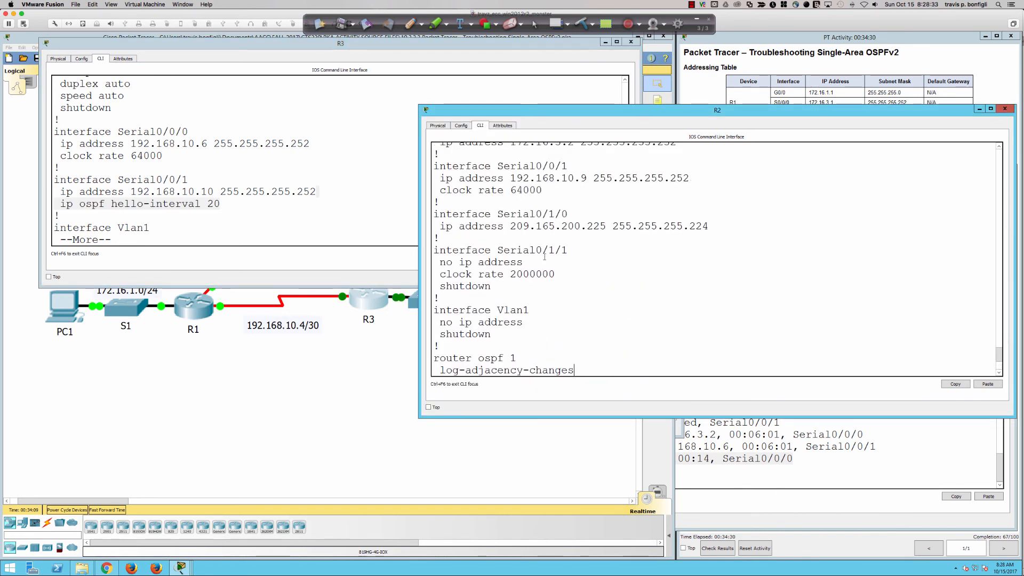
{"action": "scroll", "coordinate": [545, 256], "scroll_direction": "up", "scroll_amount": 1}
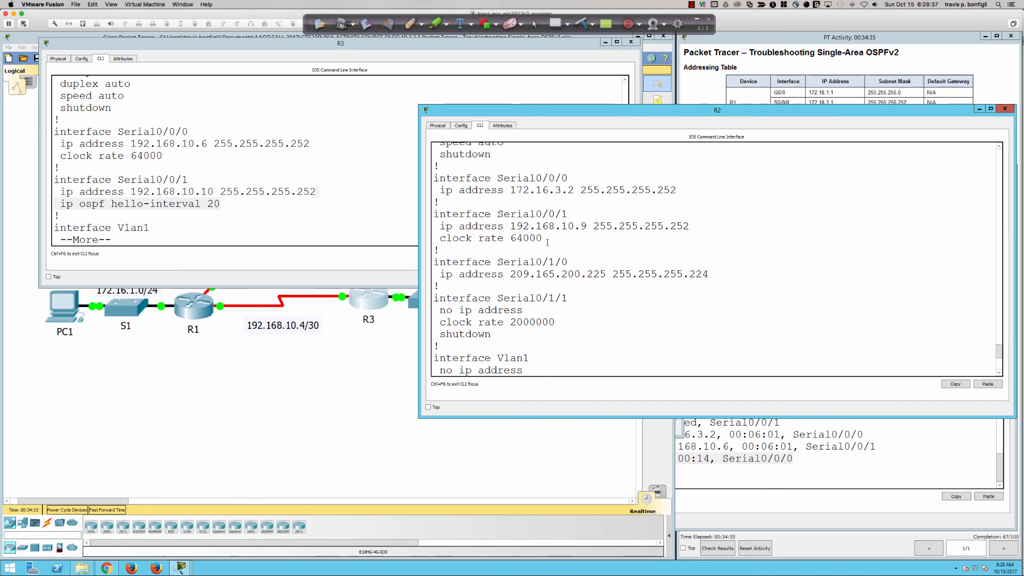
- Compare R2's Serial0/0/1 configuration lines with R3's hello-interval line, and break off R3's running configuration listing
{"action": "left_click_drag", "start_coordinate": [542, 238], "coordinate": [434, 214]}
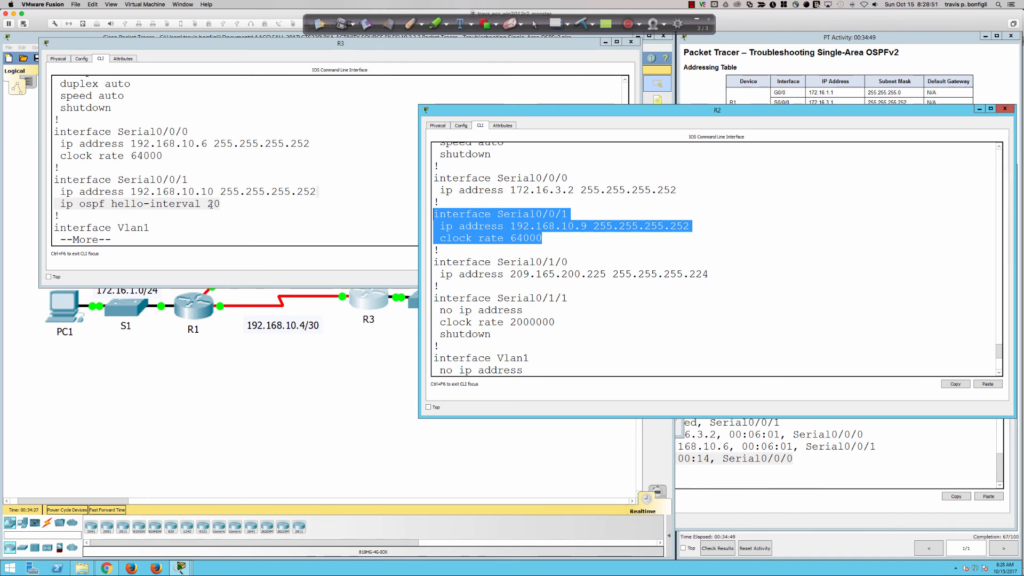
{"action": "left_click", "coordinate": [255, 212]}
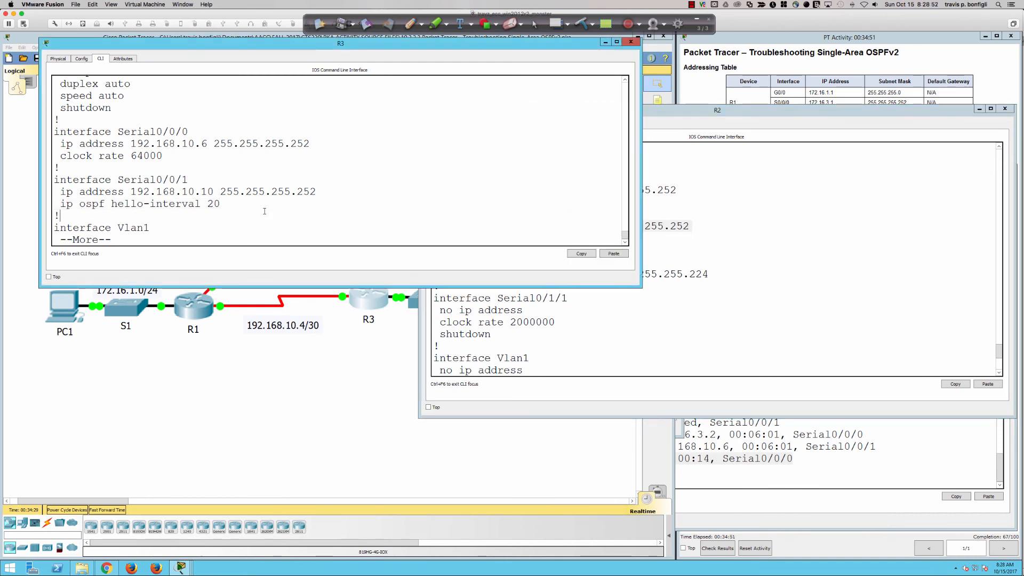
{"action": "type", "text": "q"}
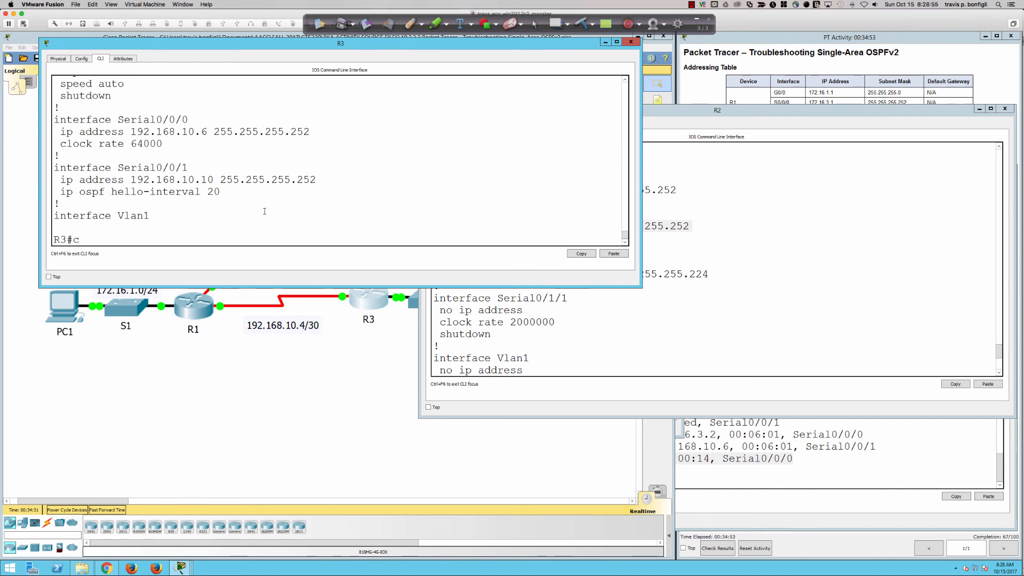
{"action": "type", "text": "conft"}
{"action": "key", "text": "Return"}
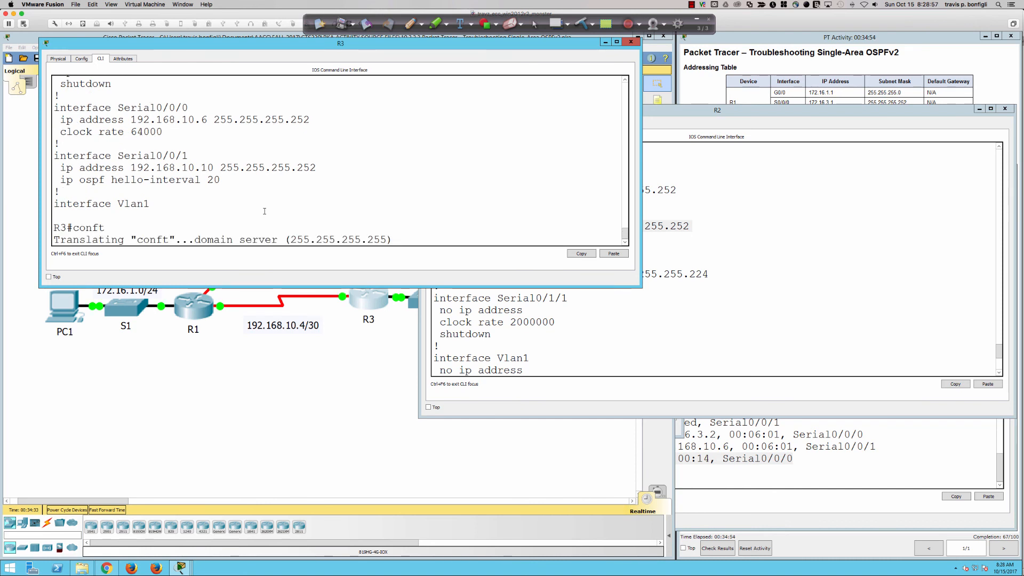
{"action": "key", "text": "ctrl+shift+6"}
{"action": "key", "text": "Return"}
{"action": "key", "text": "Return"}
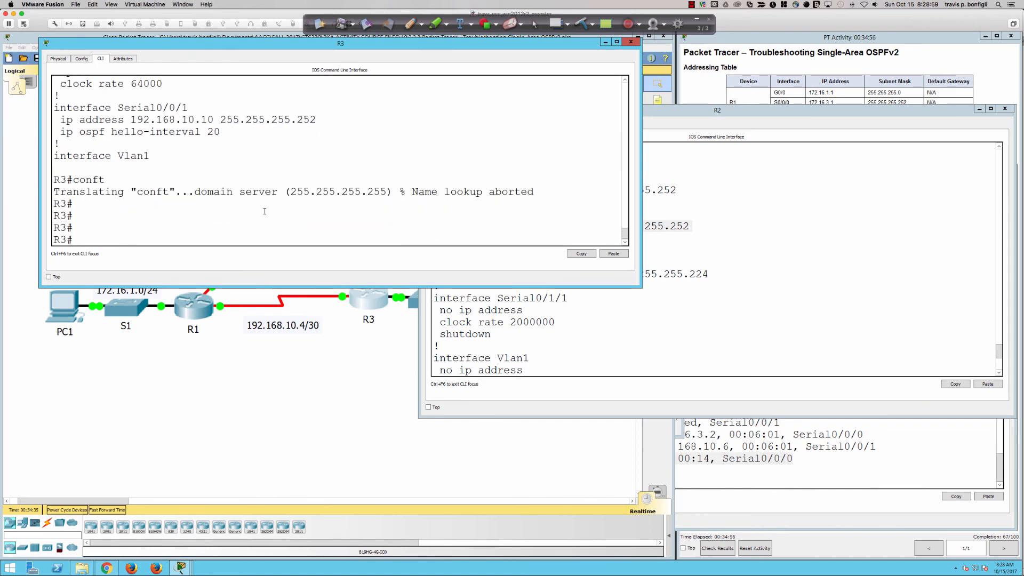
- Enter configuration mode on R3 and remove the OSPF hello-interval 20 setting from interface s0/0/1
{"action": "type", "text": "conf t"}
{"action": "key", "text": "Return"}
{"action": "type", "text": "int s0/0/1"}
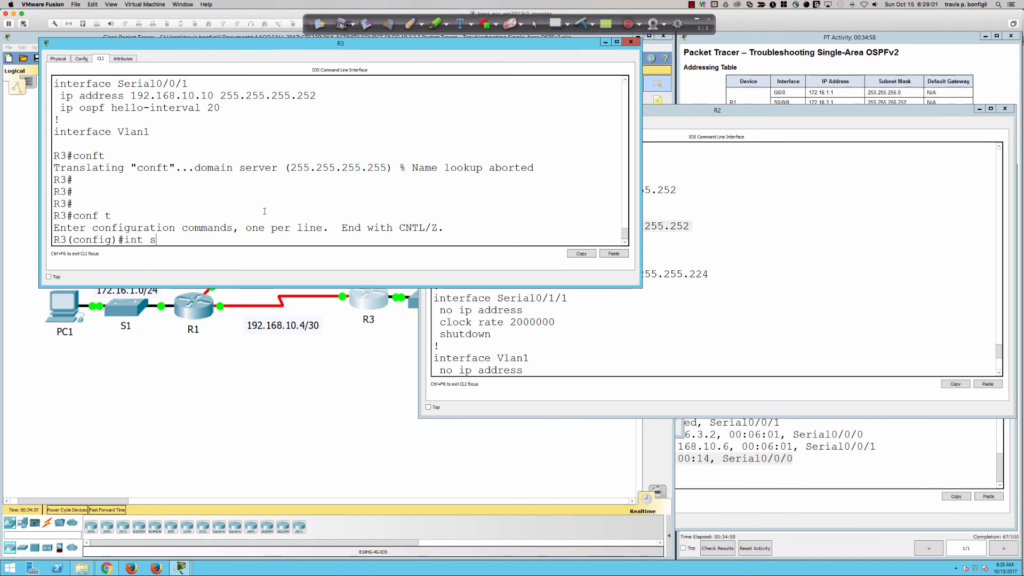
{"action": "key", "text": "Return"}
{"action": "type", "text": "no ip ospf hel"}
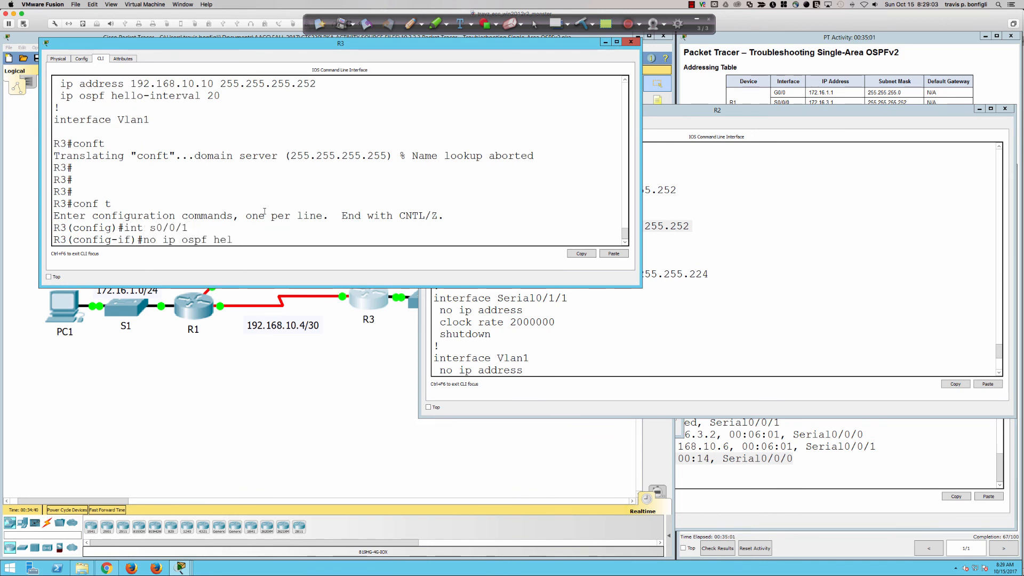
{"action": "key", "text": "Tab"}
{"action": "type", "text": "20"}
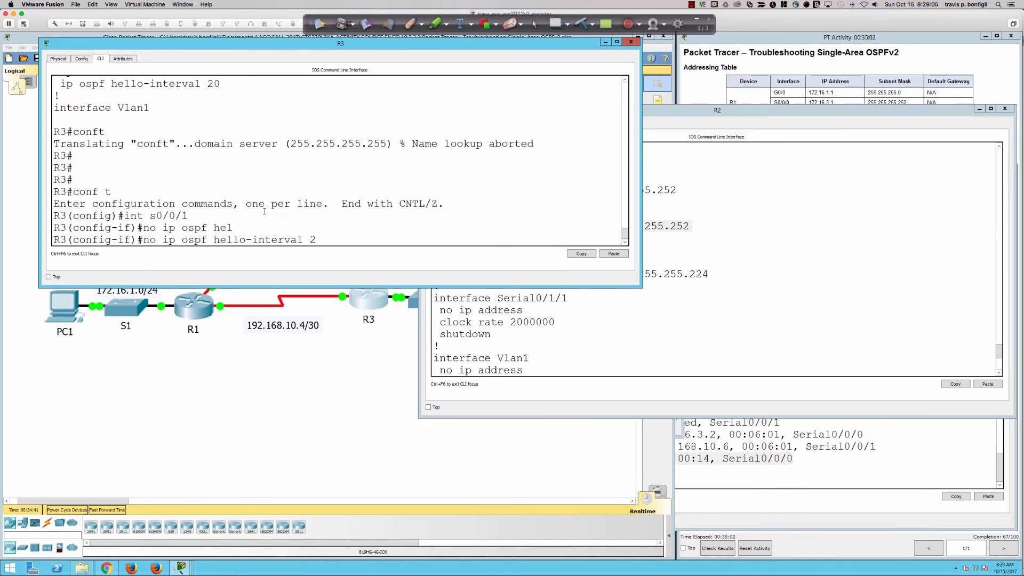
{"action": "key", "text": "Return"}
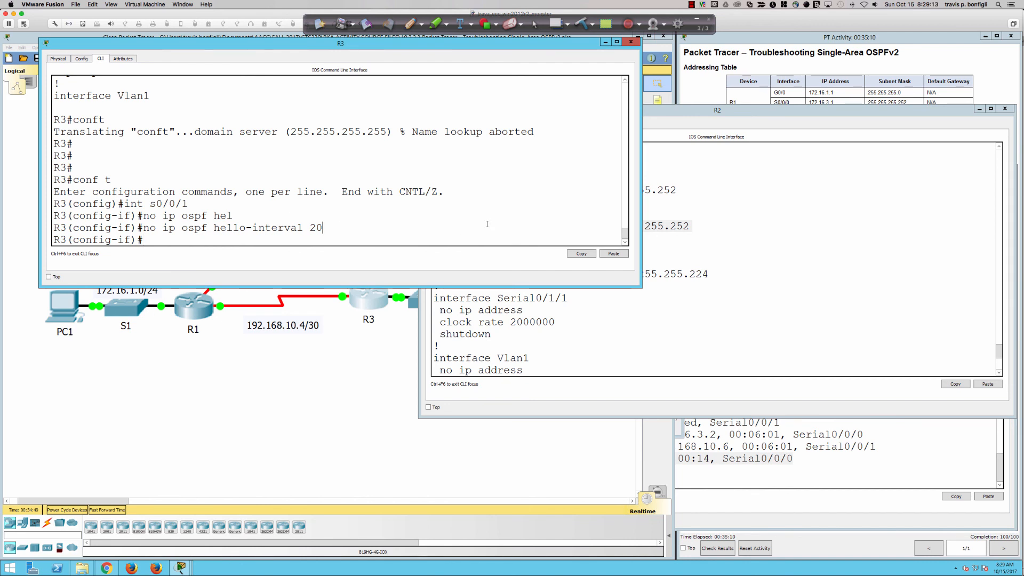
{"action": "key", "text": "Return"}
{"action": "key", "text": "Return"}
{"action": "key", "text": "Return"}
{"action": "key", "text": "Return"}
{"action": "key", "text": "Return"}
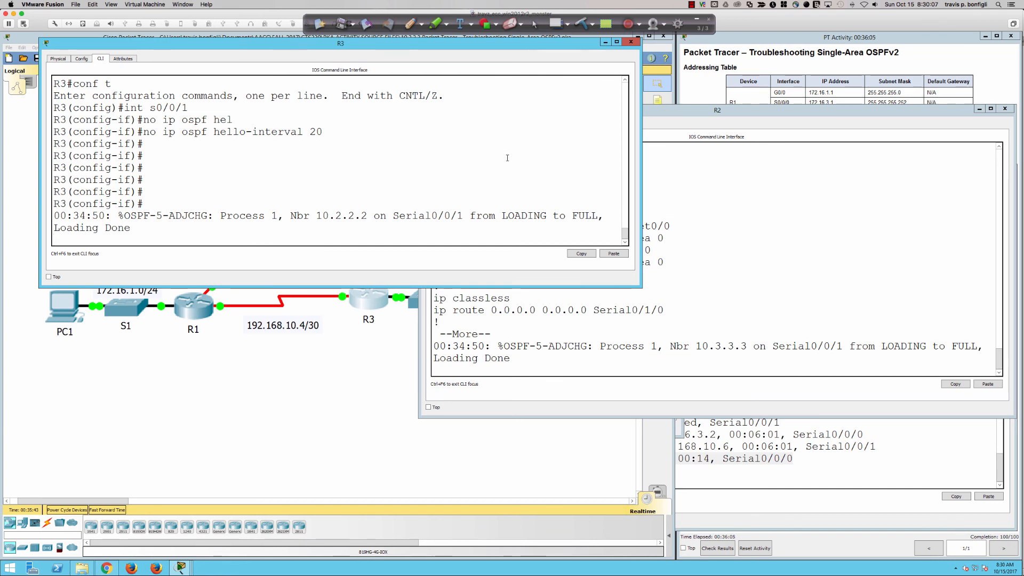
- Repeat the route trace from PC3 to the web server at 64.100.1.2, examine the hops and close PC3
{"action": "left_click", "coordinate": [366, 367]}
{"action": "scroll", "coordinate": [368, 367], "scroll_direction": "down", "scroll_amount": 2}
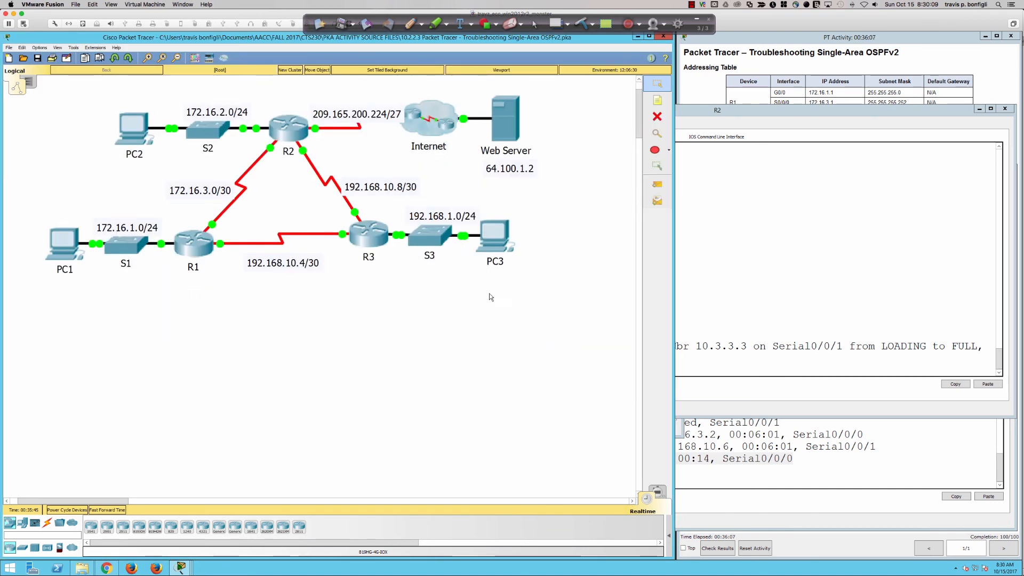
{"action": "left_click", "coordinate": [496, 241]}
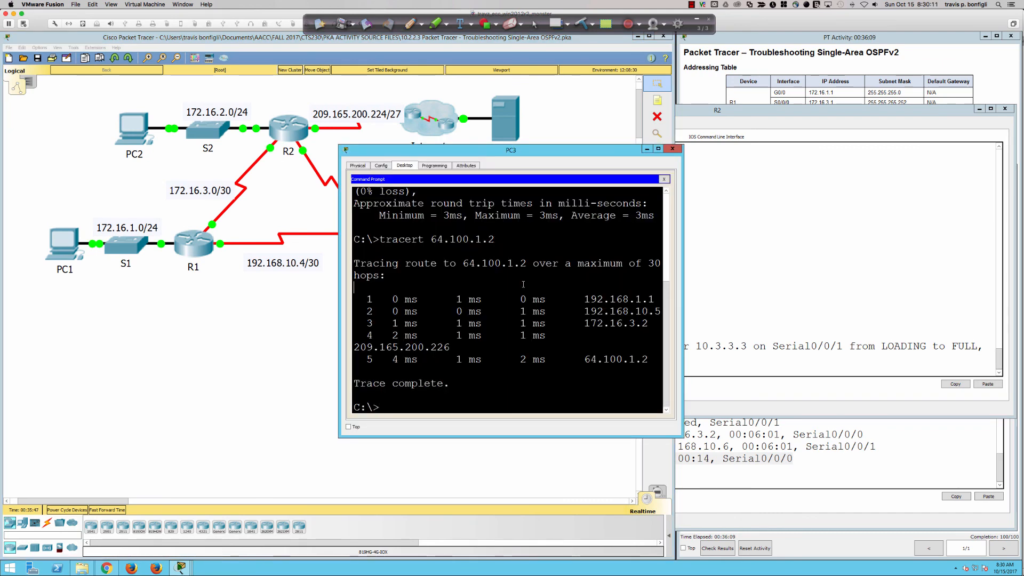
{"action": "key", "text": "Up"}
{"action": "key", "text": "Return"}
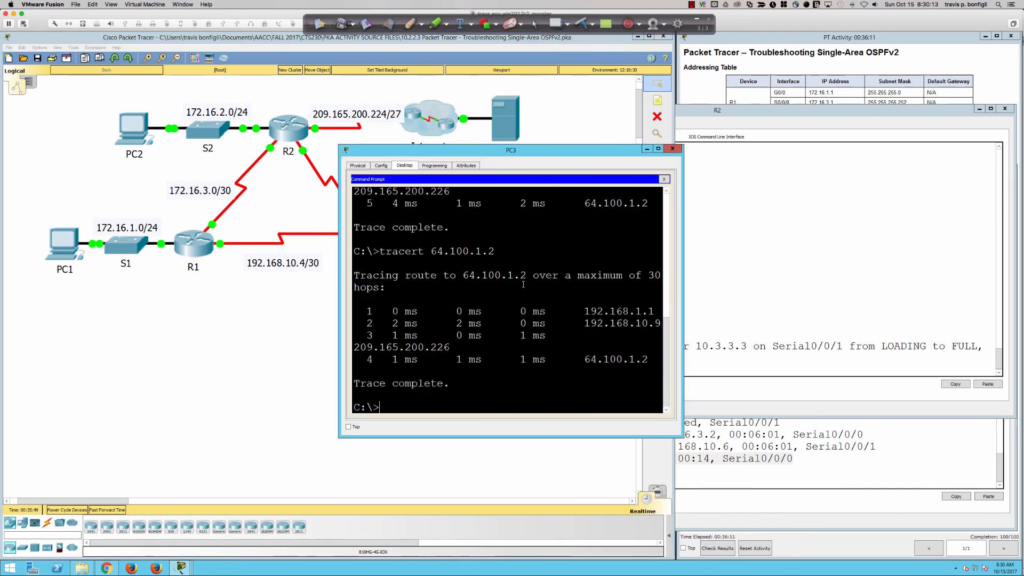
{"action": "left_click_drag", "start_coordinate": [624, 323], "coordinate": [657, 326]}
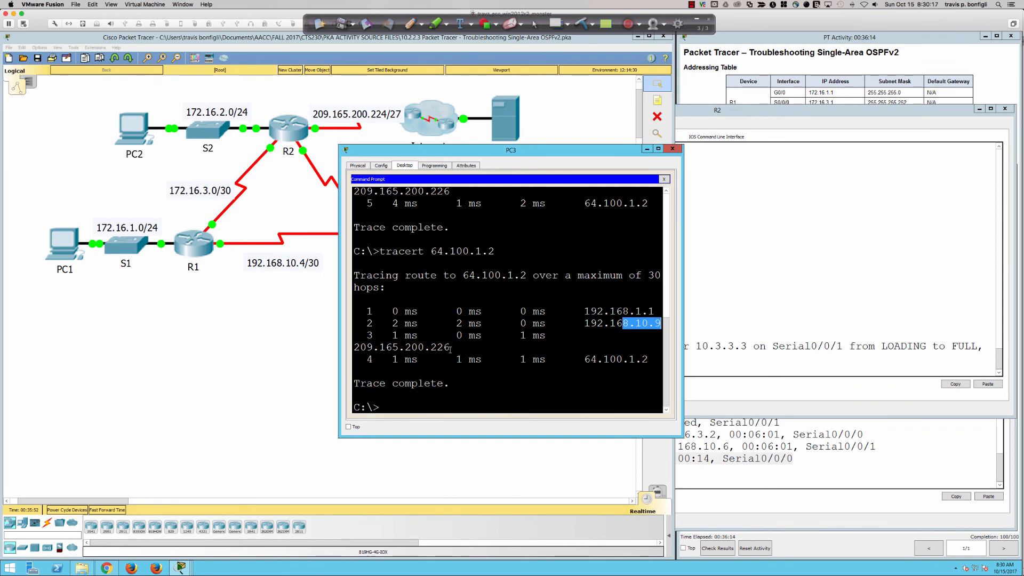
{"action": "left_click_drag", "start_coordinate": [449, 349], "coordinate": [386, 348]}
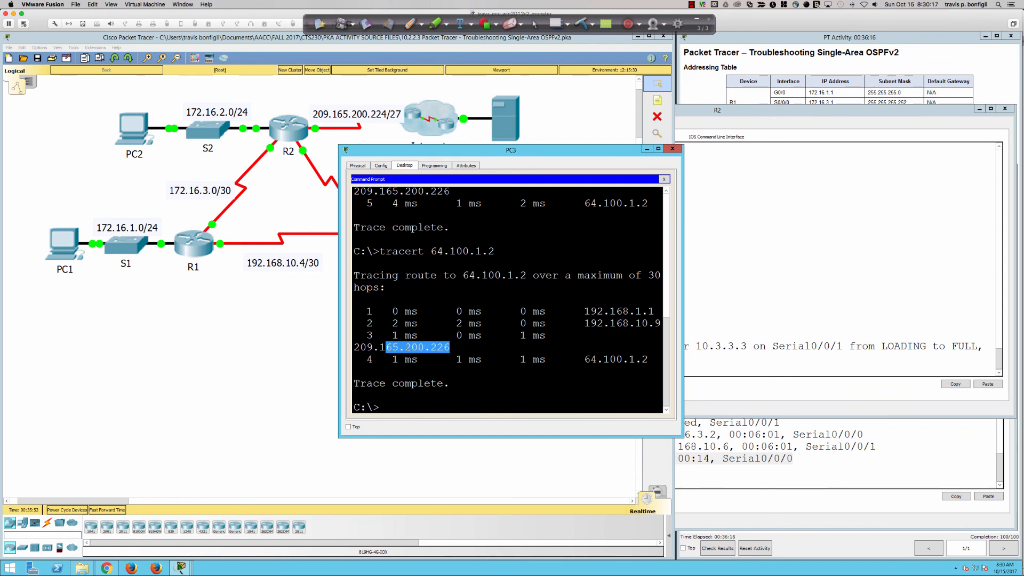
{"action": "left_click", "coordinate": [667, 151]}
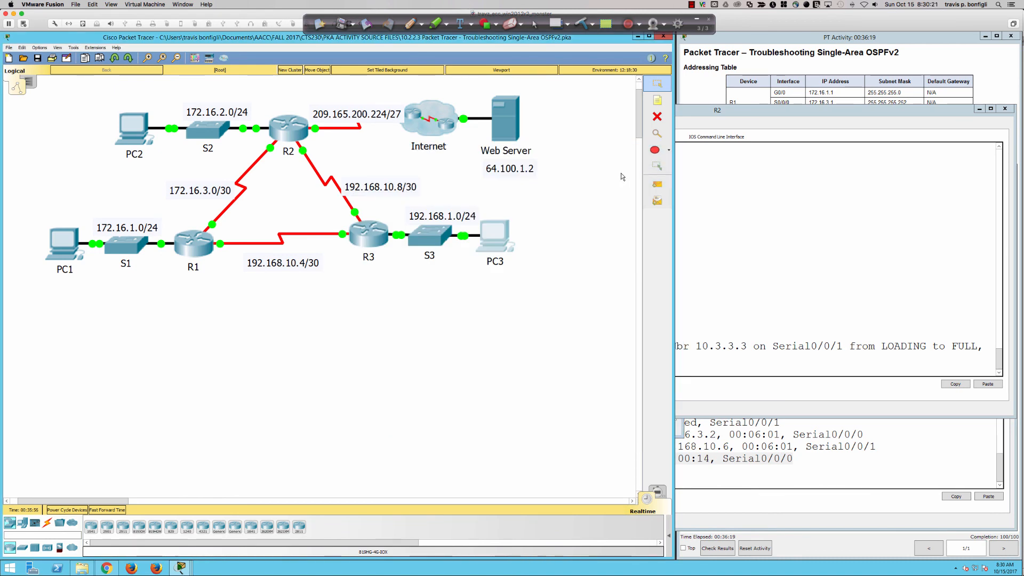
- Switch from the Packet Tracer activity to the title slide in Microsoft PowerPoint
{"action": "key", "text": "super+Tab"}
{"action": "key", "text": "super+Tab"}
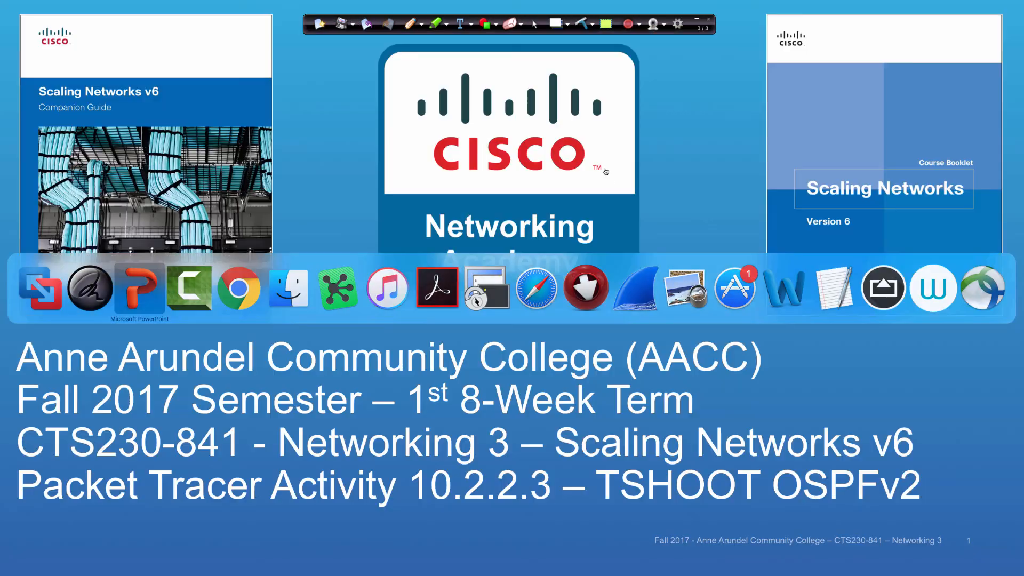